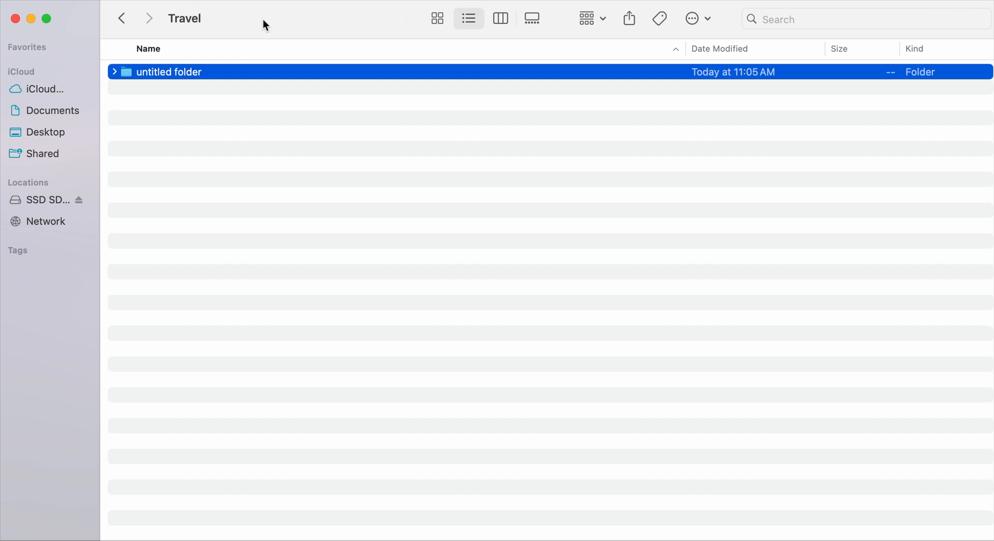
Rename the untitled folder inside Travel as "Fogo Island 2024 Fall".
{"action": "mouse_move", "coordinate": [179, 20]}
{"action": "double_click", "coordinate": [160, 76]}
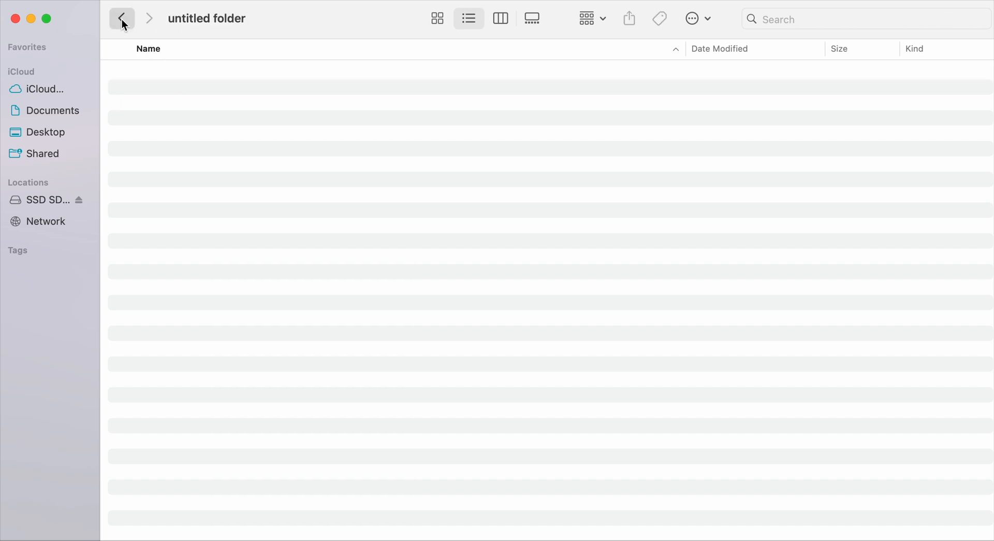
{"action": "left_click", "coordinate": [122, 19]}
{"action": "left_click", "coordinate": [176, 73]}
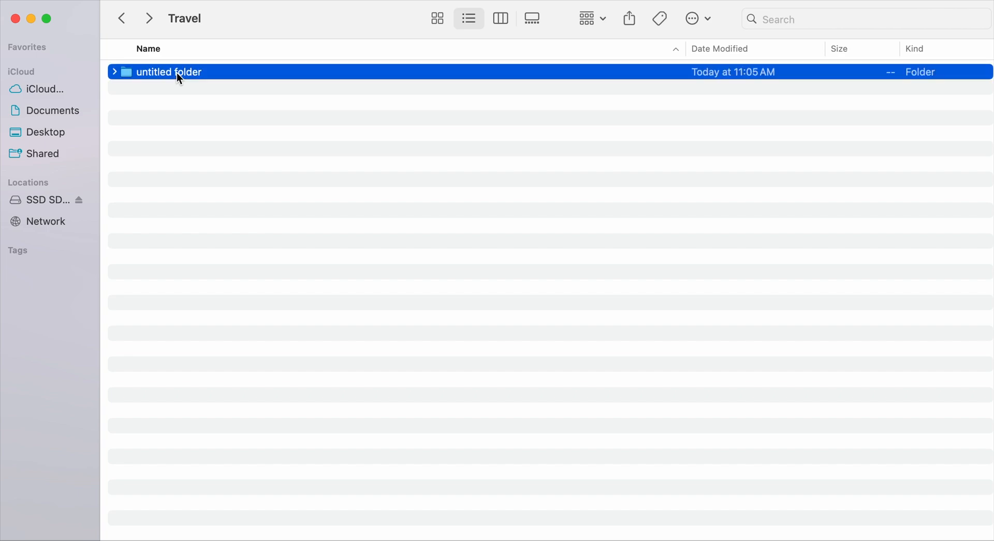
{"action": "left_click", "coordinate": [177, 73]}
{"action": "type", "text": "Fogo Island 20"}
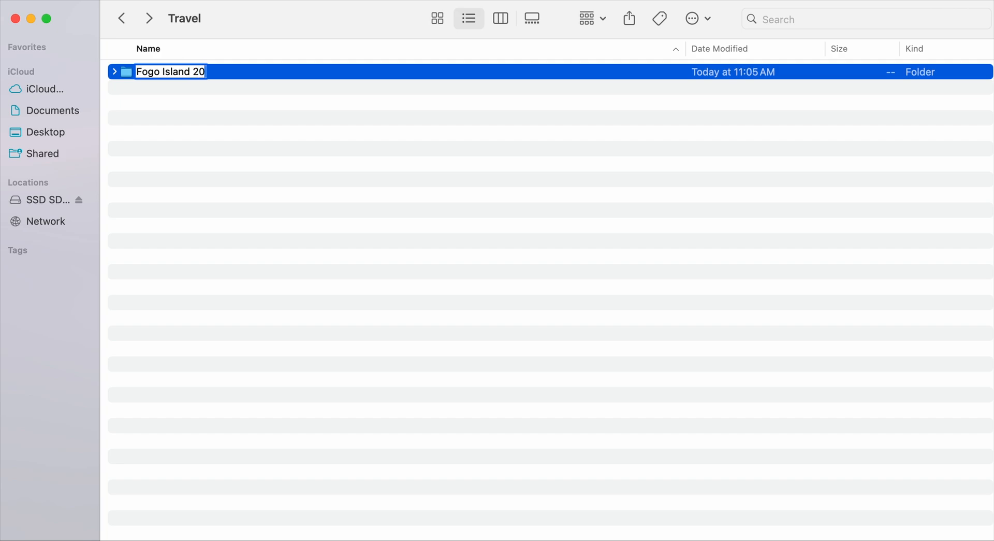
{"action": "type", "text": "24 Fall"}
{"action": "key", "text": "Return"}
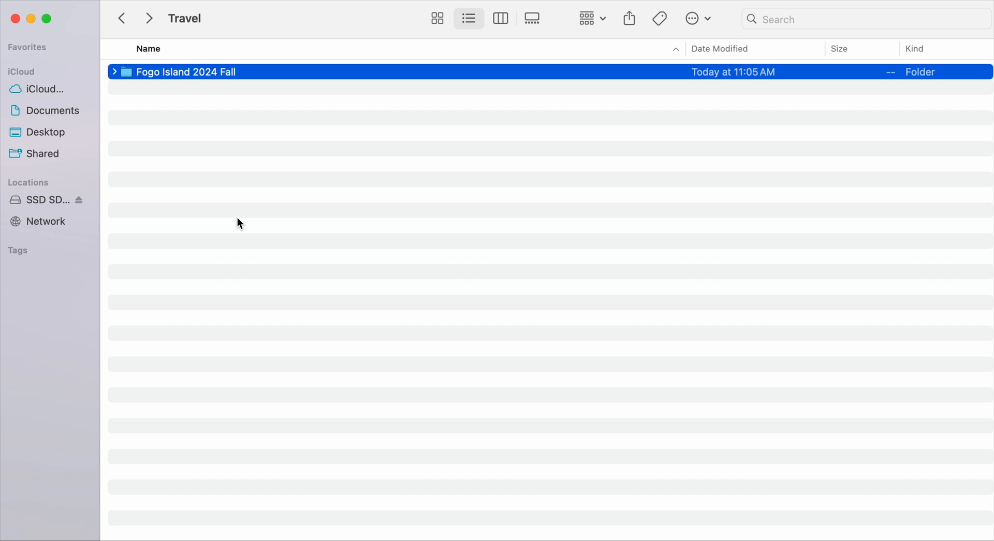
Open the Fogo Island 2024 Fall folder, allow the SD card to connect, and open the 101LEICA folder within the card's DCIM folder.
{"action": "double_click", "coordinate": [189, 71]}
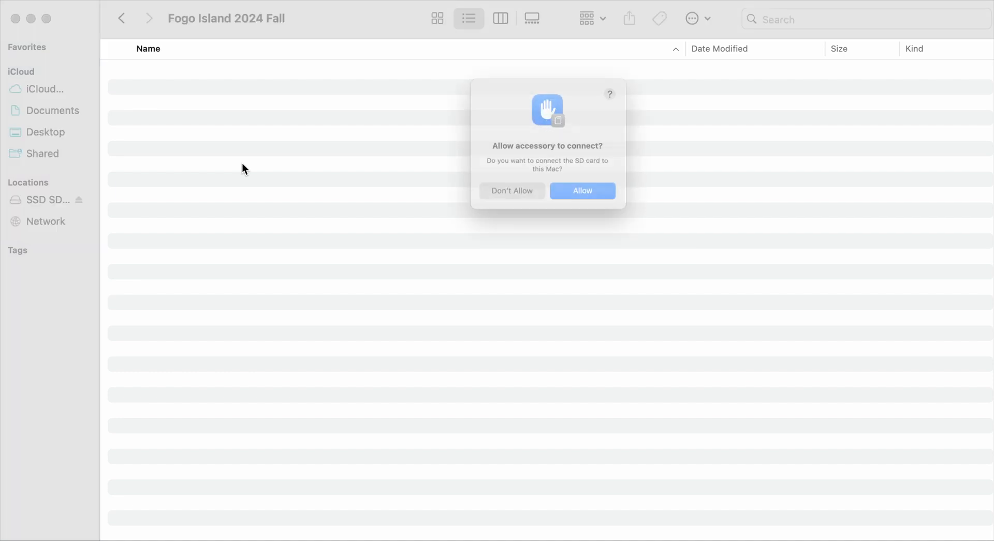
{"action": "left_click", "coordinate": [605, 204]}
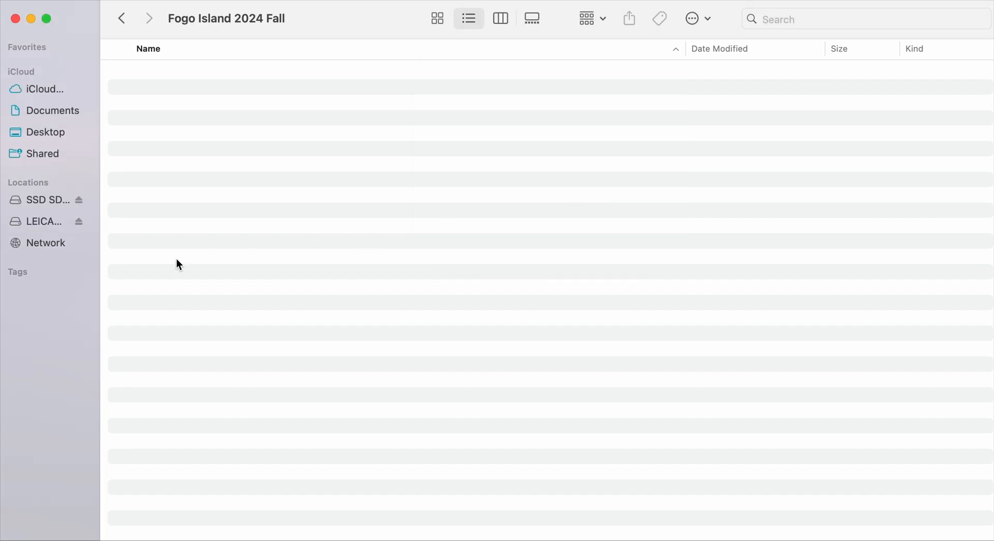
{"action": "left_click", "coordinate": [44, 224]}
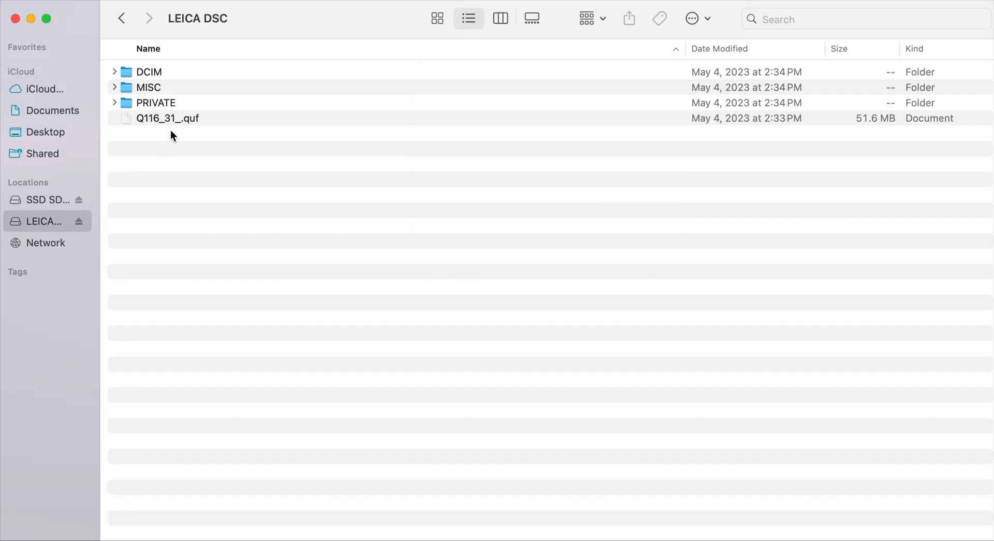
{"action": "double_click", "coordinate": [187, 72]}
{"action": "left_click", "coordinate": [187, 71]}
{"action": "double_click", "coordinate": [188, 71]}
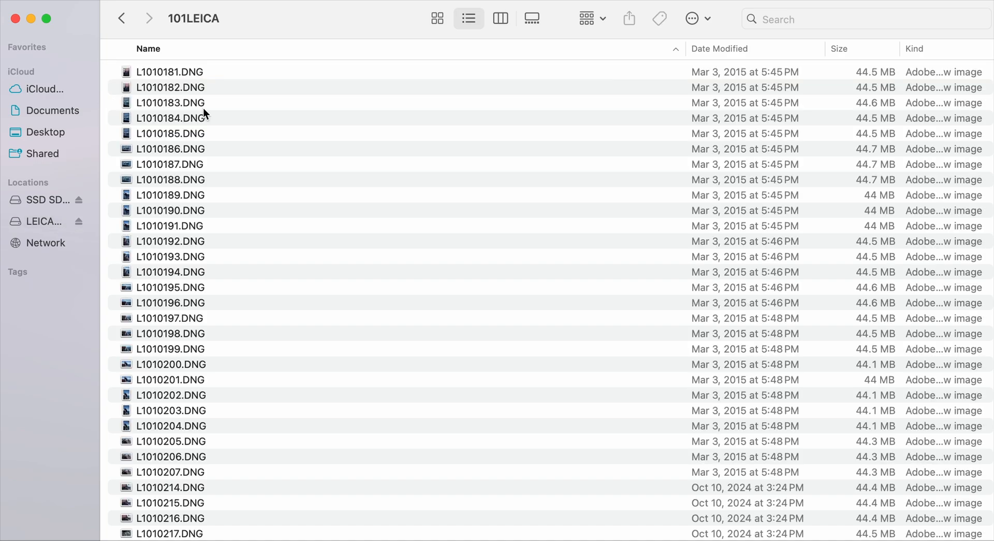
Look through the DNG photos in the 101LEICA folder and select all of them.
{"action": "scroll", "coordinate": [235, 192], "scroll_direction": "down", "scroll_amount": 10}
{"action": "scroll", "coordinate": [235, 188], "scroll_direction": "down", "scroll_amount": 20}
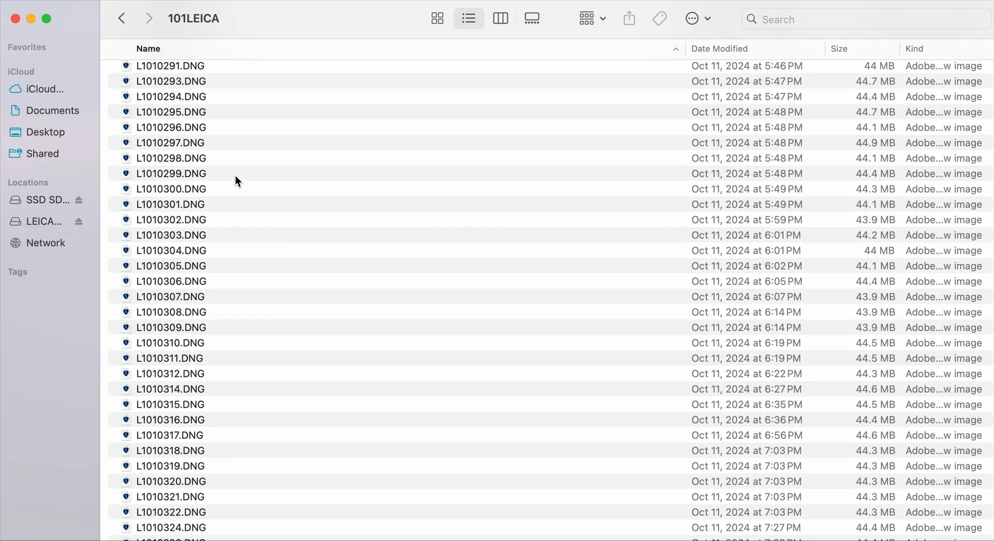
{"action": "scroll", "coordinate": [235, 175], "scroll_direction": "down", "scroll_amount": 20}
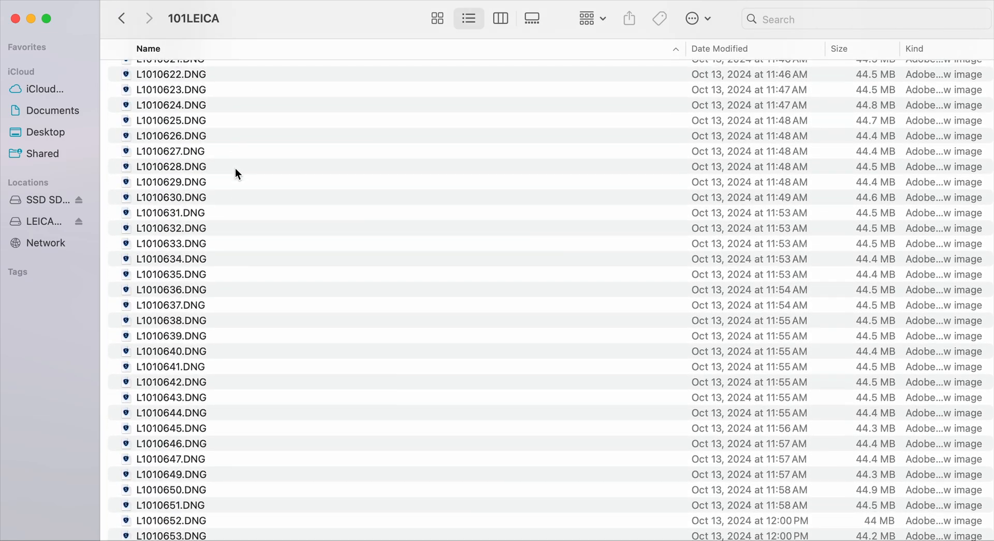
{"action": "scroll", "coordinate": [235, 165], "scroll_direction": "down", "scroll_amount": 20}
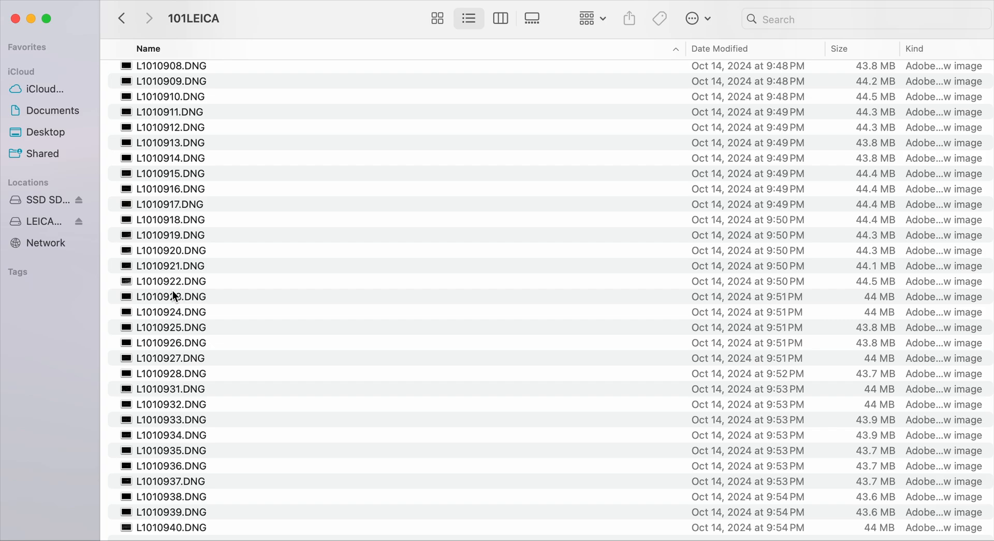
{"action": "scroll", "coordinate": [157, 158], "scroll_direction": "up", "scroll_amount": 10}
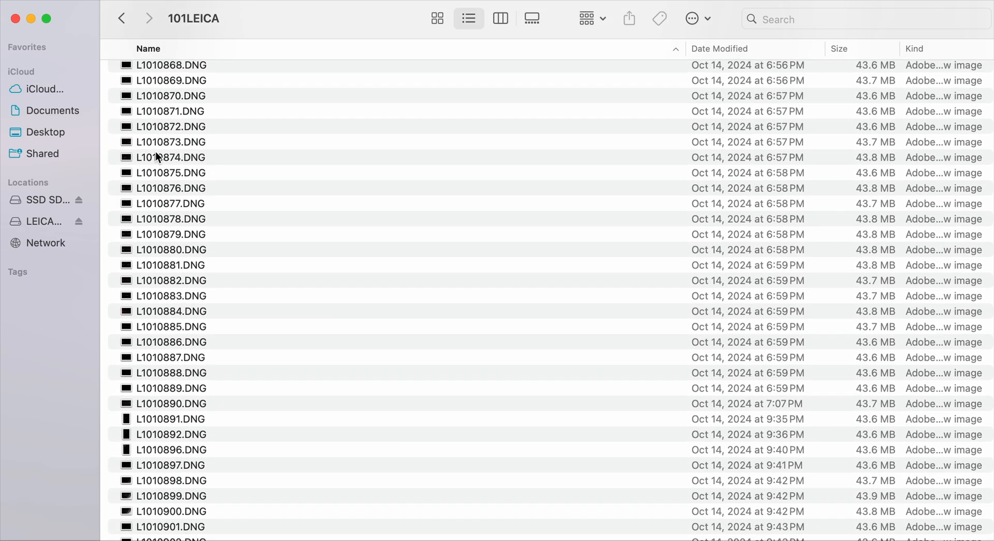
{"action": "scroll", "coordinate": [156, 154], "scroll_direction": "up", "scroll_amount": 6}
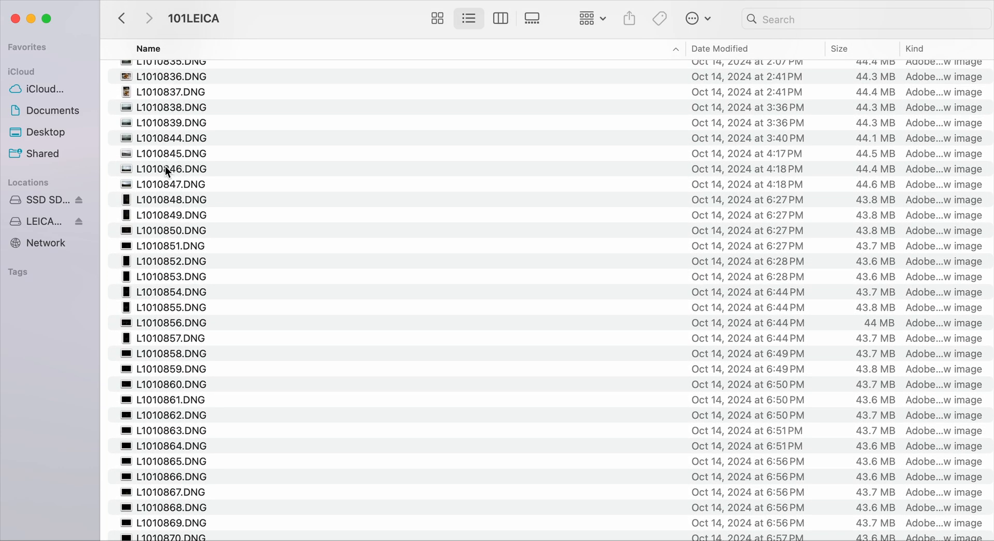
{"action": "left_click", "coordinate": [177, 154]}
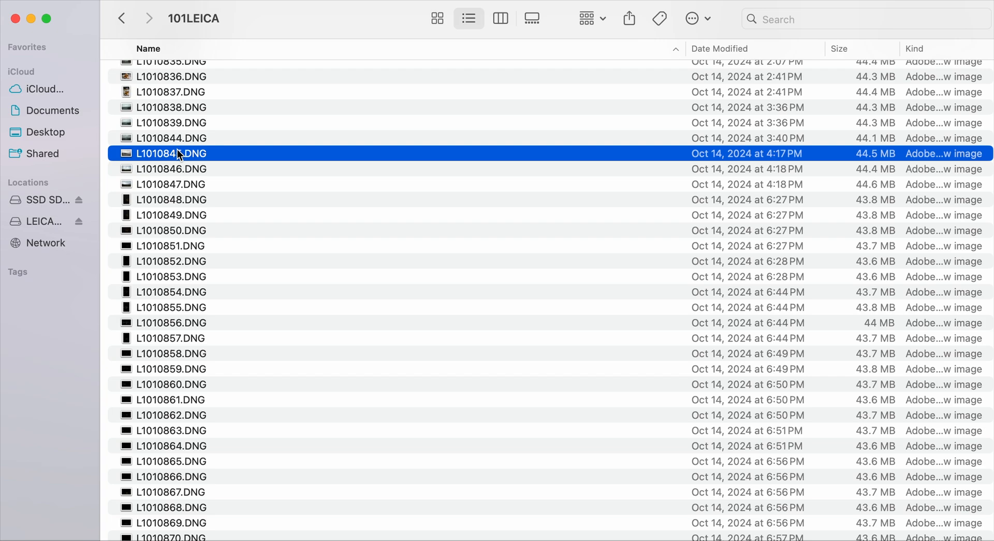
{"action": "key", "text": "super+a"}
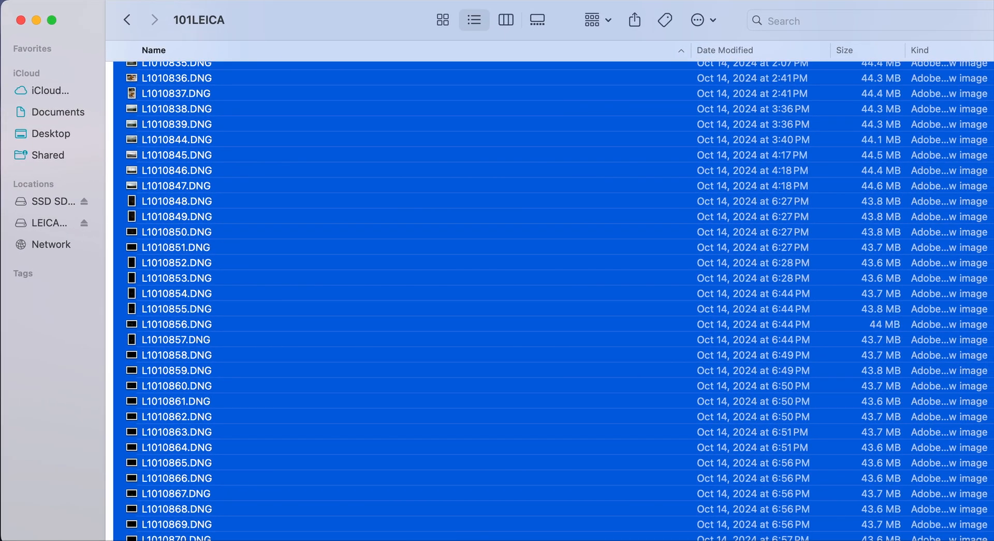
Open a second Finder window showing the SSD's Fogo Island 2024 Fall folder and place it beside the card's file list.
{"action": "left_click", "coordinate": [62, 0]}
{"action": "left_click", "coordinate": [98, 0]}
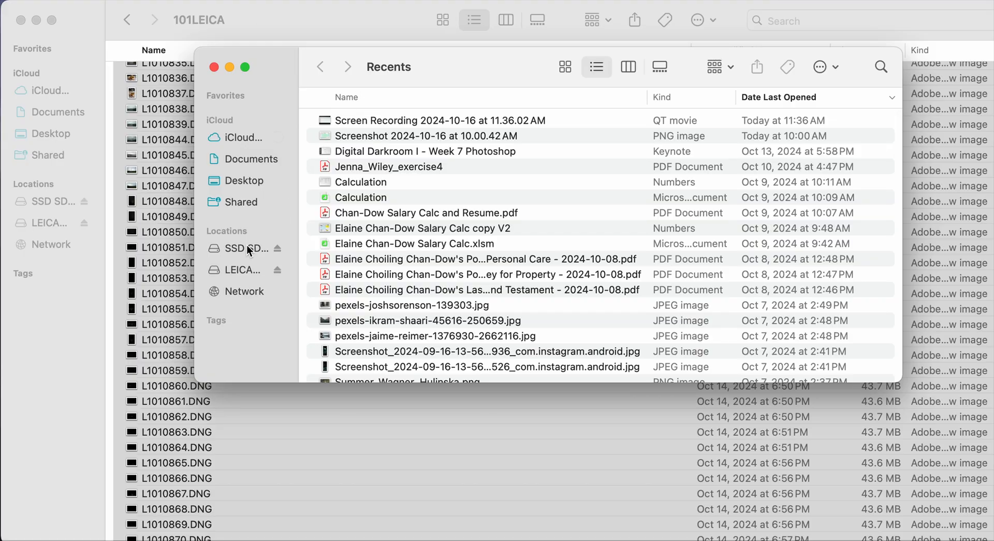
{"action": "left_click", "coordinate": [248, 249]}
{"action": "double_click", "coordinate": [382, 121]}
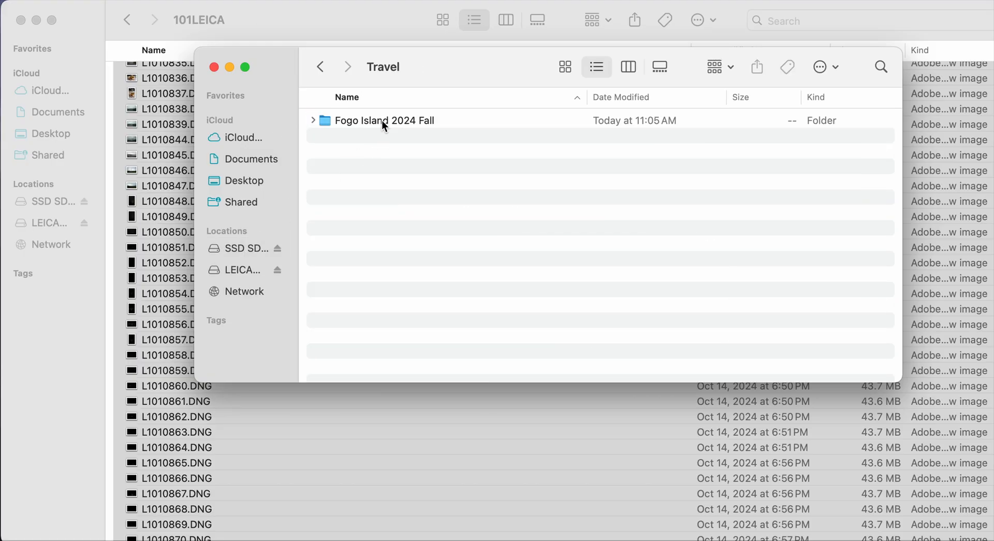
{"action": "double_click", "coordinate": [382, 122]}
{"action": "left_click_drag", "start_coordinate": [437, 50], "coordinate": [668, 52]}
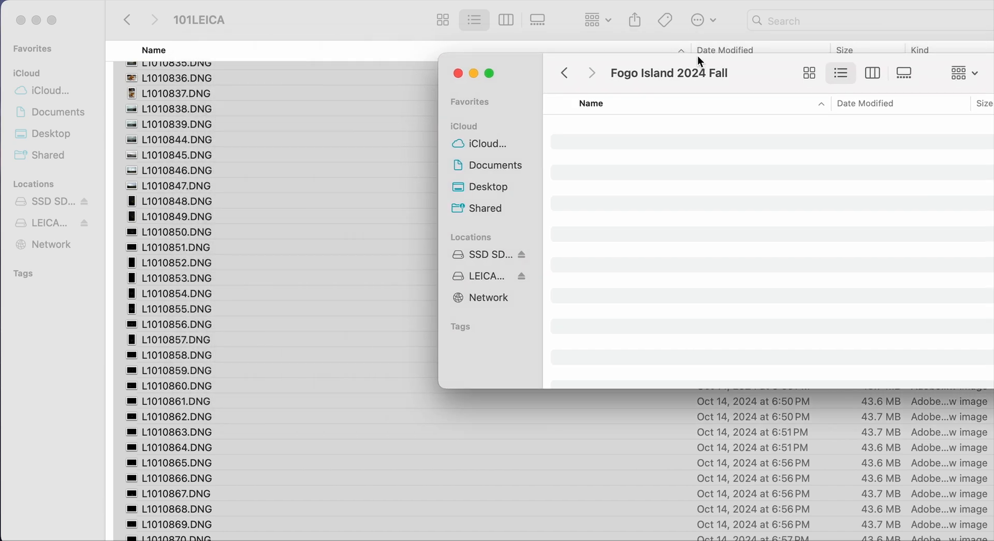
Create a folder named "1. RAW" inside Fogo Island 2024 Fall and open it.
{"action": "right_click", "coordinate": [593, 167]}
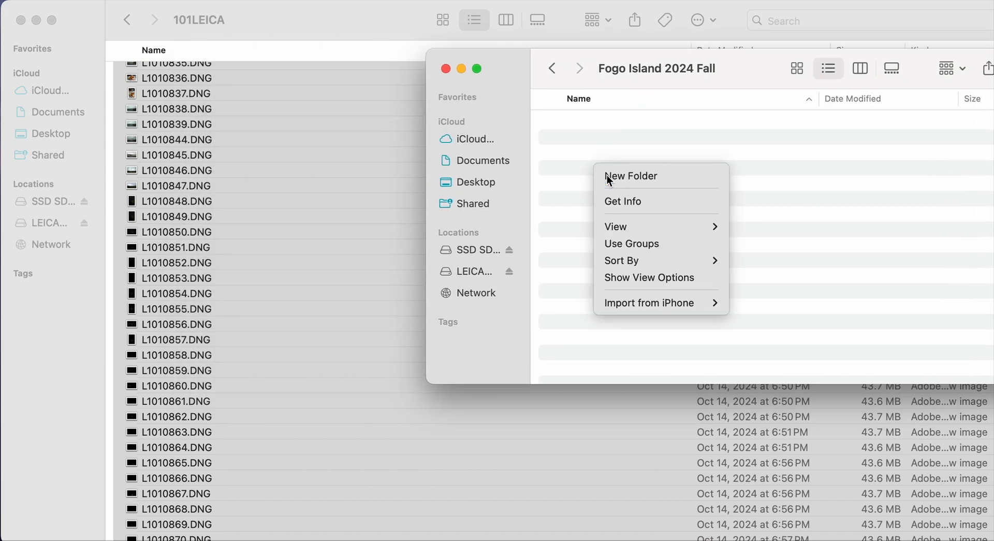
{"action": "left_click", "coordinate": [606, 173]}
{"action": "type", "text": "1."}
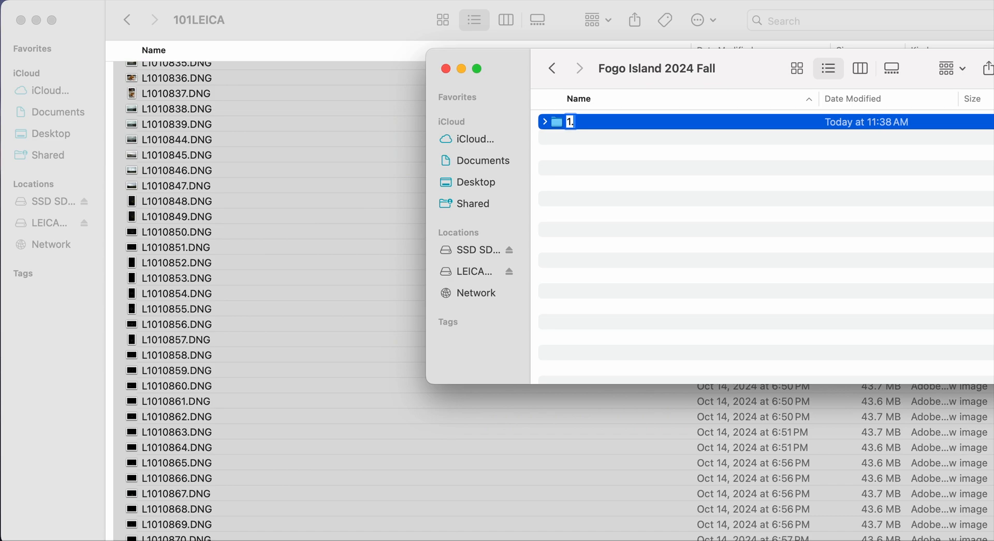
{"action": "type", "text": " RAW"}
{"action": "key", "text": "Return"}
{"action": "double_click", "coordinate": [633, 124]}
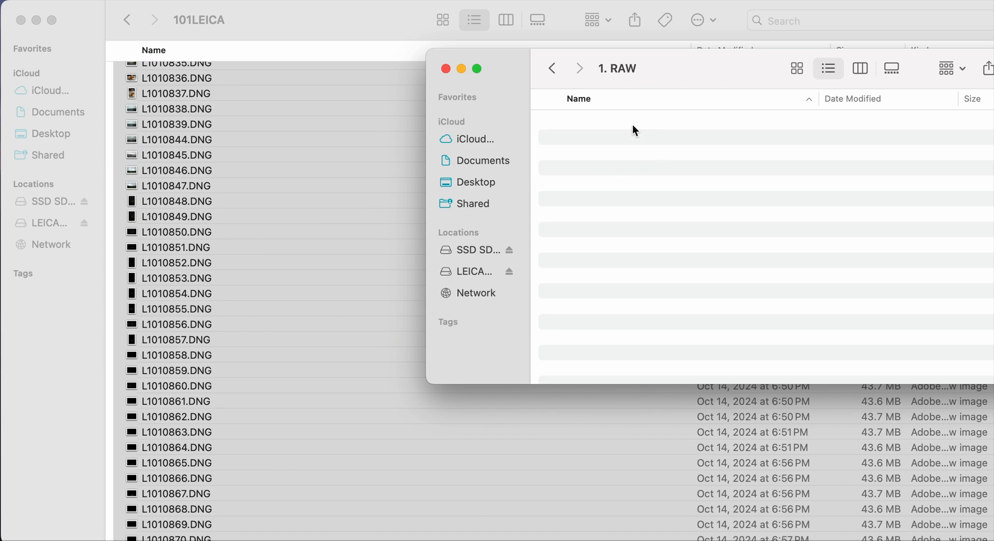
Copy all the selected DNG photos from the card's 101LEICA folder into the 1. RAW folder.
{"action": "left_click", "coordinate": [232, 17]}
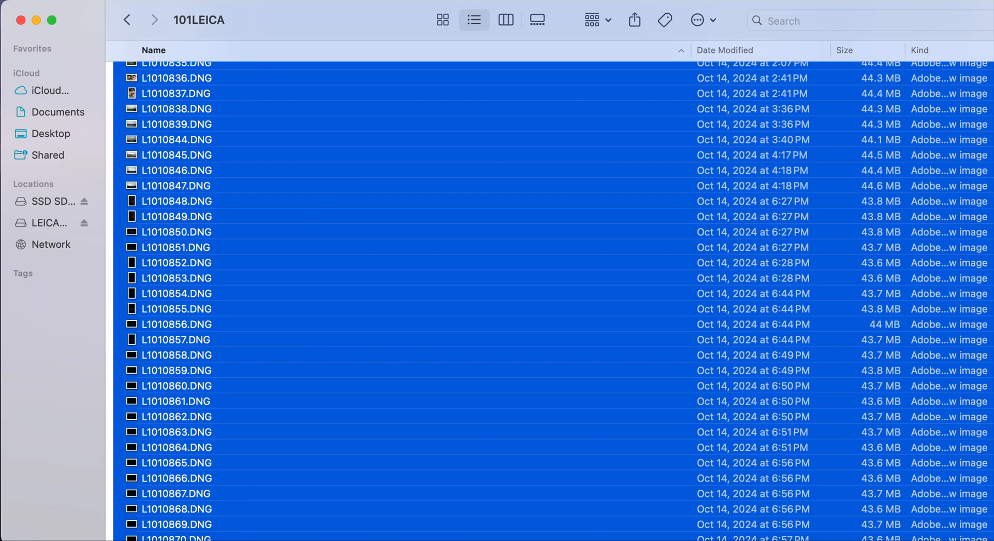
{"action": "left_click_drag", "start_coordinate": [993, 67], "coordinate": [867, 209]}
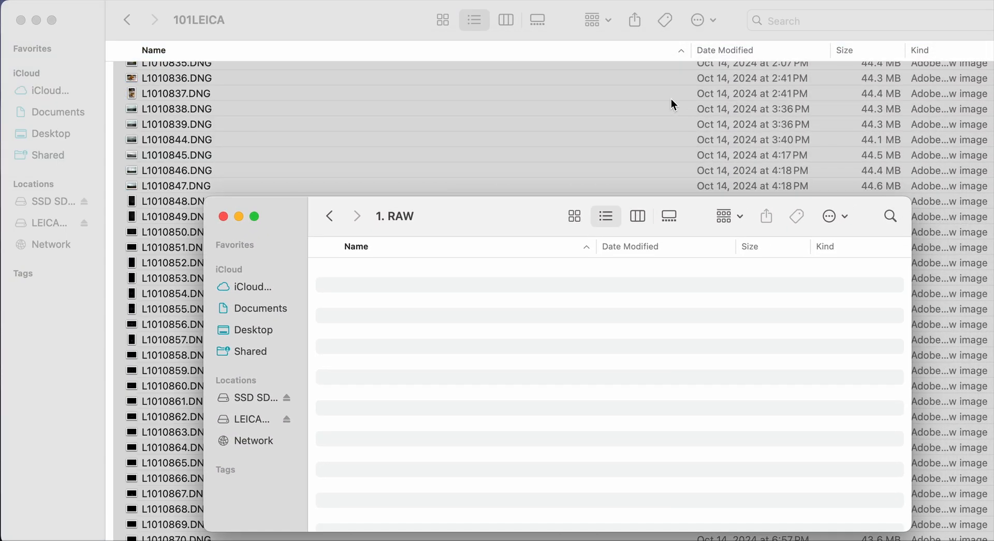
{"action": "left_click_drag", "start_coordinate": [493, 149], "coordinate": [533, 328]}
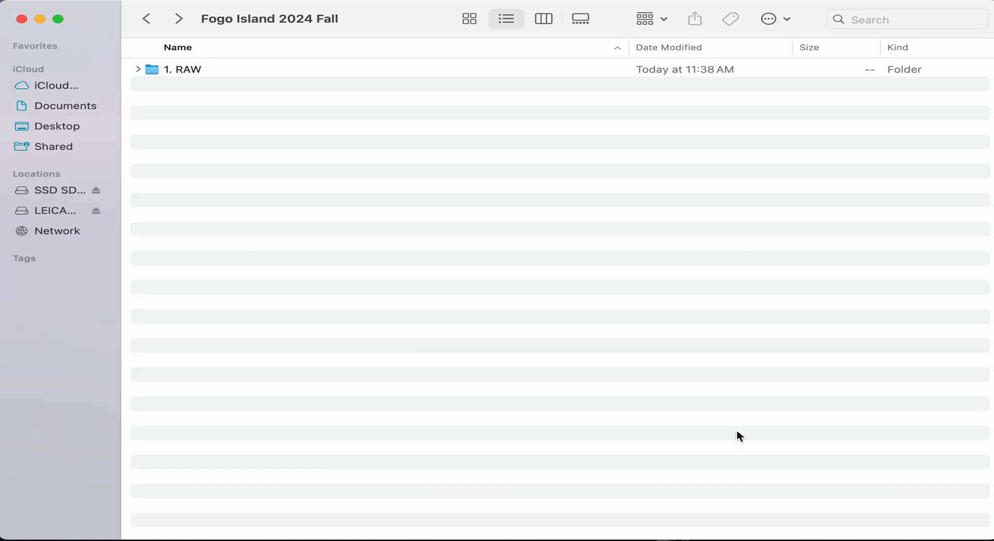
Create a second folder in Fogo Island 2024 Fall, enter "2.DNG" as its name, and decline adding the .DNG extension.
{"action": "right_click", "coordinate": [436, 245]}
{"action": "left_click", "coordinate": [455, 252]}
{"action": "type", "text": "2."}
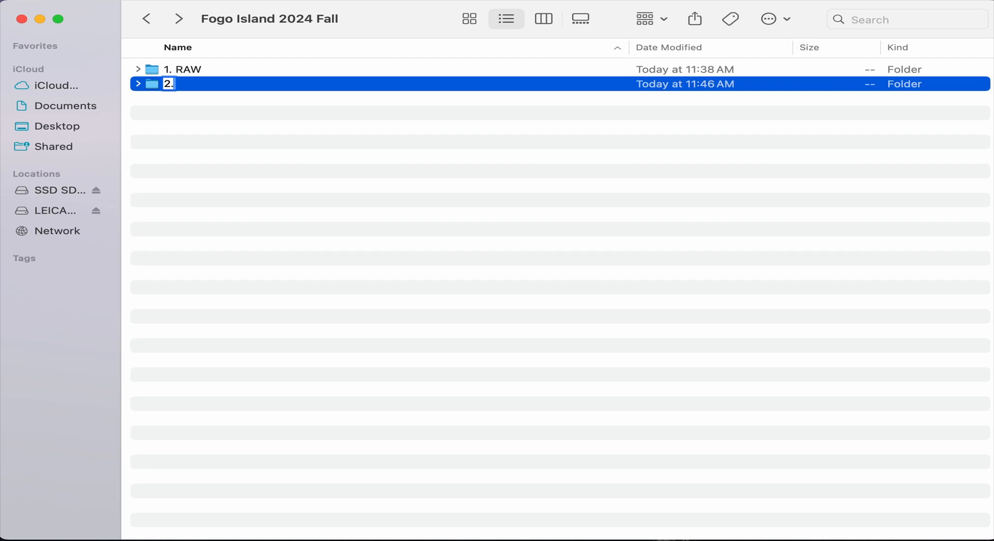
{"action": "type", "text": "DNG -"}
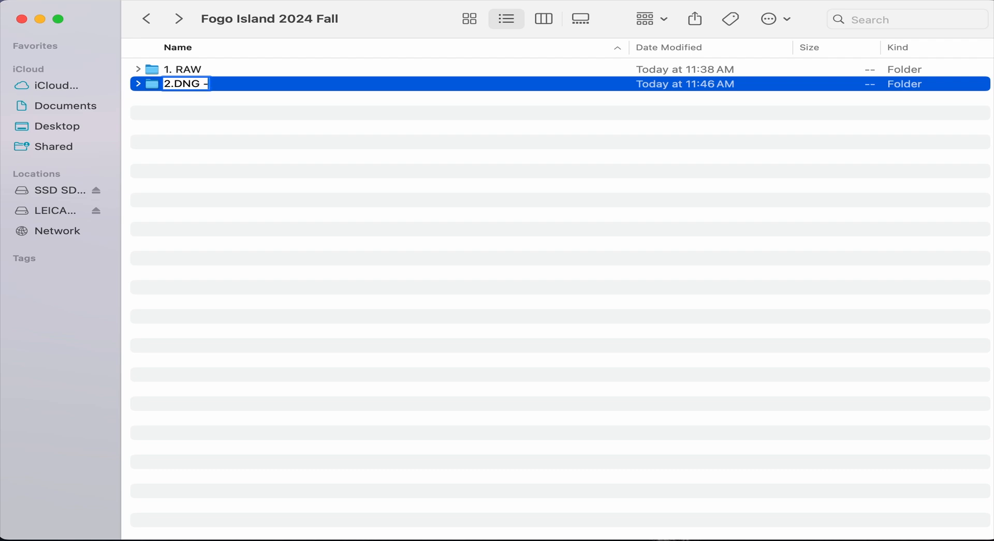
{"action": "key", "text": "BackSpace"}
{"action": "key", "text": "BackSpace"}
{"action": "key", "text": "Return"}
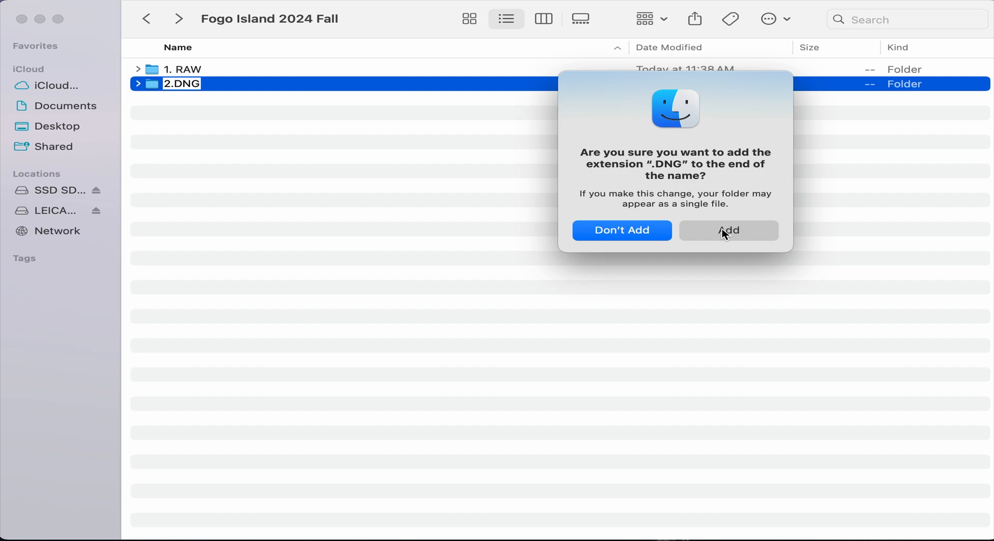
{"action": "left_click", "coordinate": [657, 234]}
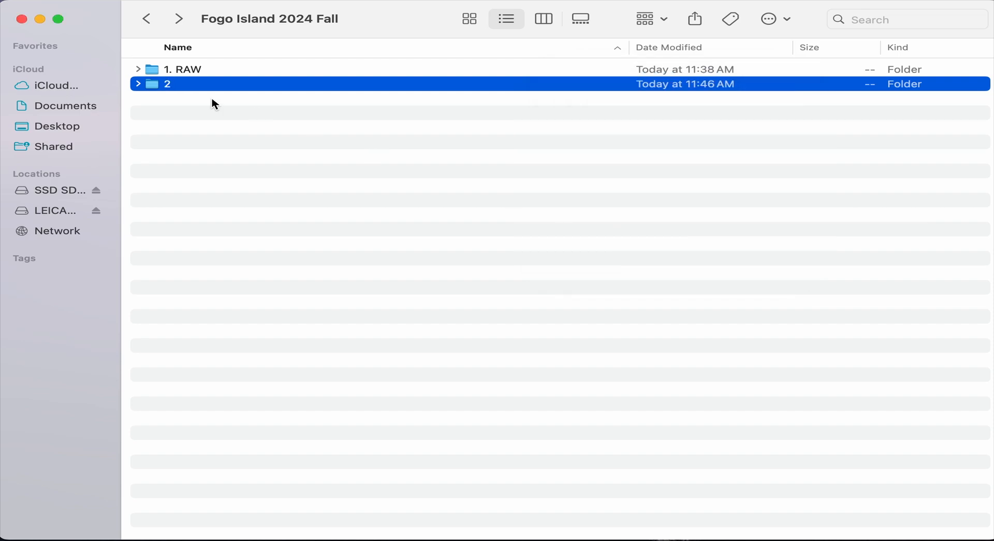
Rename the folder "2" as "2. DNG", with a space after the period.
{"action": "double_click", "coordinate": [185, 88]}
{"action": "left_click", "coordinate": [149, 19]}
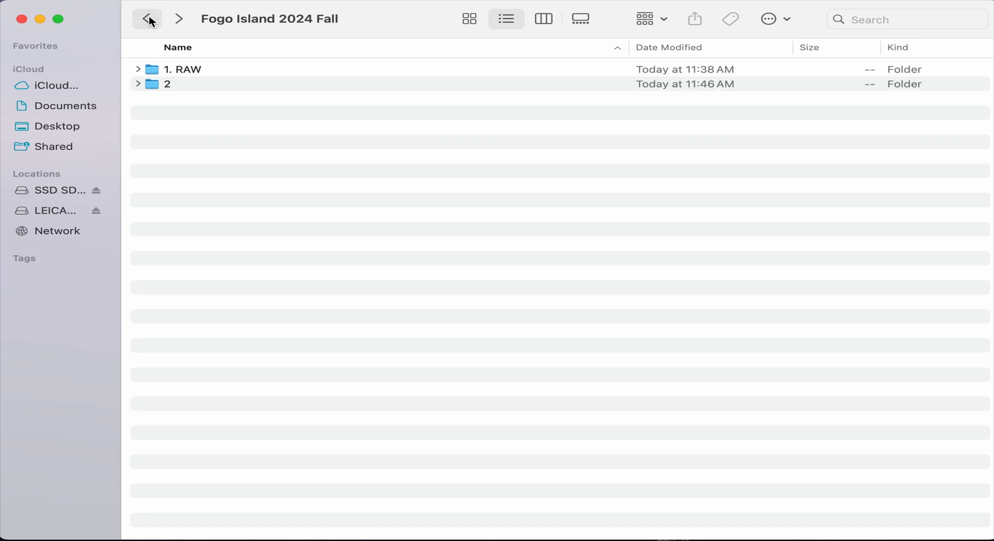
{"action": "left_click", "coordinate": [175, 84]}
{"action": "right_click", "coordinate": [174, 82]}
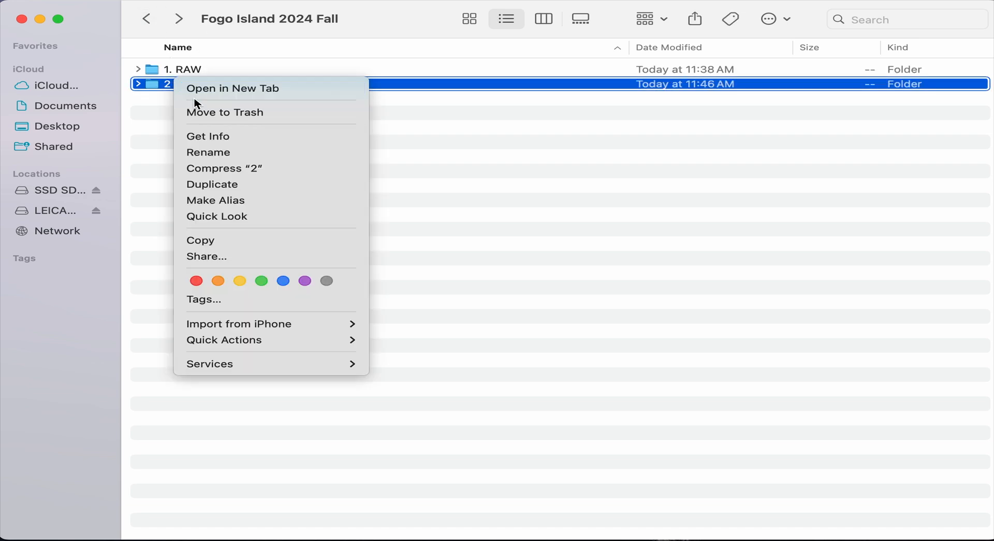
{"action": "left_click", "coordinate": [215, 152]}
{"action": "type", "text": "2."}
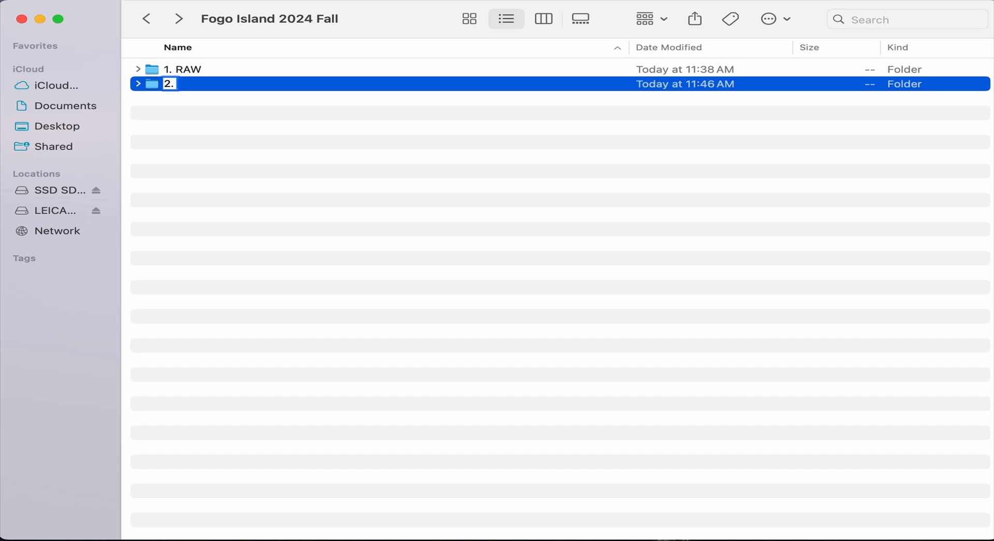
{"action": "type", "text": " DNG"}
{"action": "key", "text": "Return"}
Open Adobe DNG Converter and choose the SSD's Fogo Island 2024 Fall/1. RAW folder as the images to convert.
{"action": "key", "text": "super+space"}
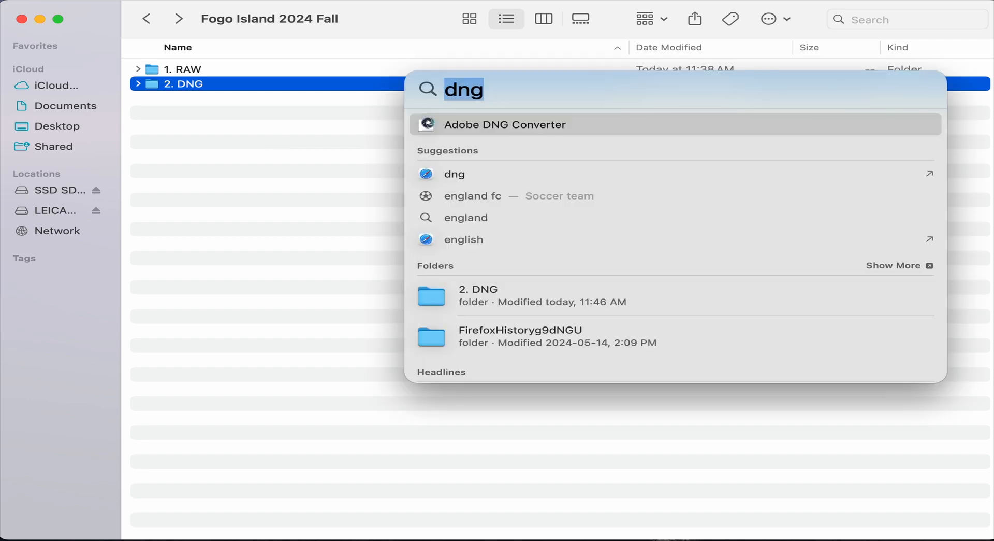
{"action": "left_click", "coordinate": [534, 124]}
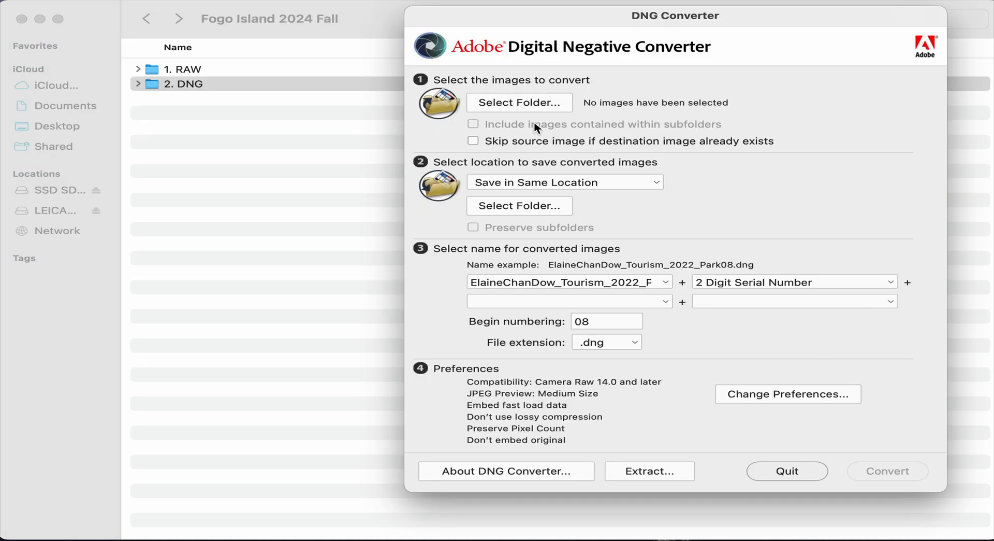
{"action": "left_click", "coordinate": [538, 104]}
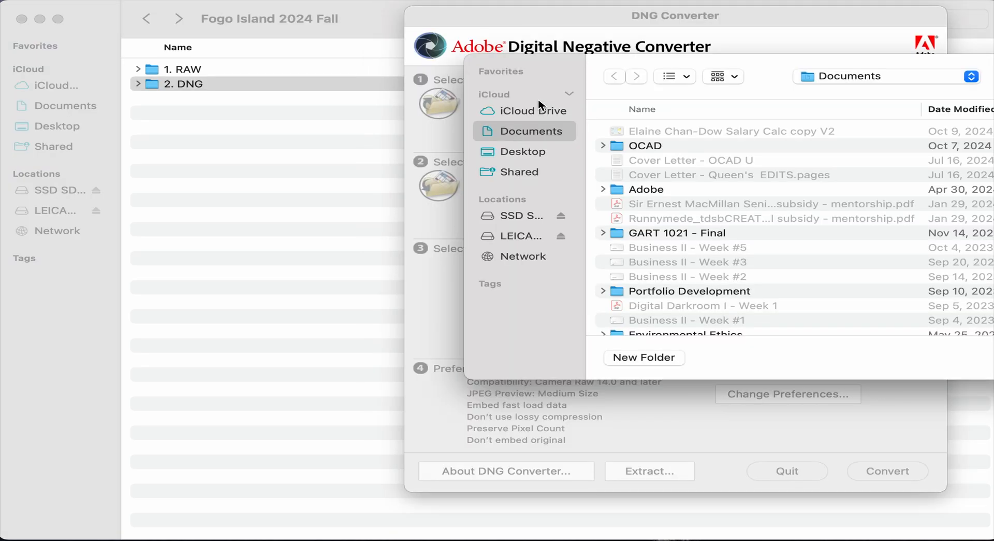
{"action": "left_click", "coordinate": [532, 238]}
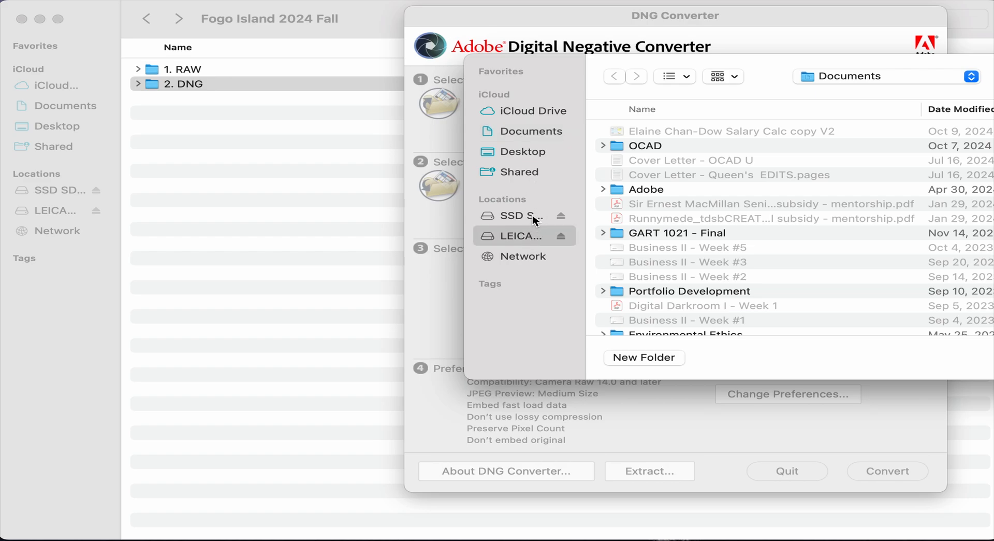
{"action": "left_click", "coordinate": [535, 217]}
{"action": "double_click", "coordinate": [676, 133]}
{"action": "double_click", "coordinate": [677, 133]}
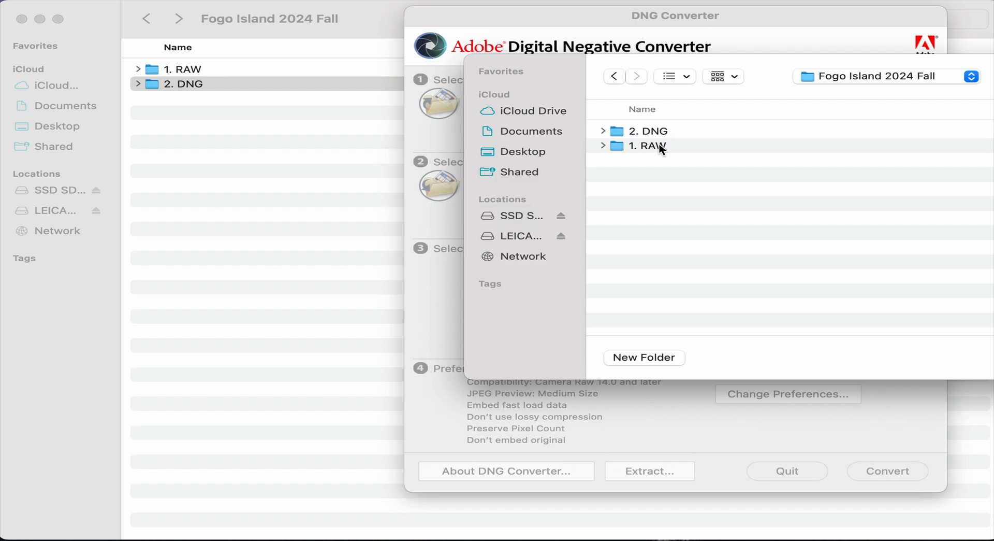
{"action": "left_click", "coordinate": [662, 146]}
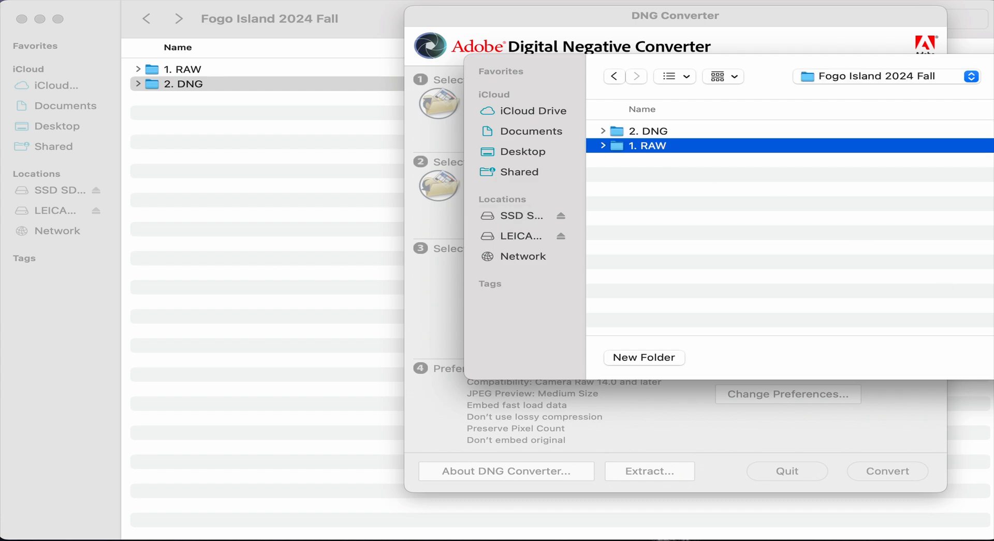
{"action": "left_click_drag", "start_coordinate": [958, 54], "coordinate": [901, 24]}
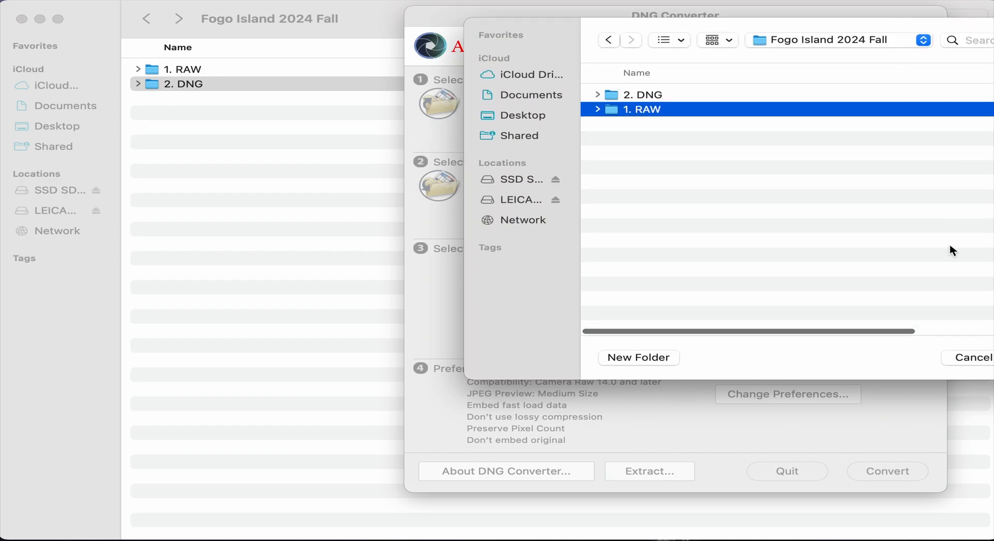
{"action": "mouse_move", "coordinate": [974, 379]}
{"action": "left_mouse_down"}
{"action": "mouse_move", "coordinate": [974, 390]}
{"action": "mouse_move", "coordinate": [974, 380]}
{"action": "left_mouse_up"}
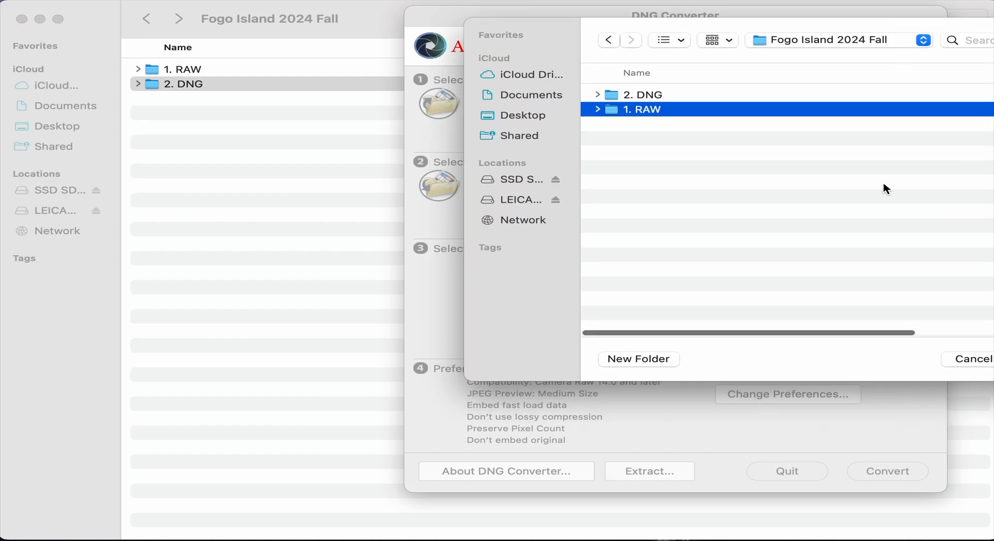
{"action": "left_click_drag", "start_coordinate": [747, 26], "coordinate": [546, 45]}
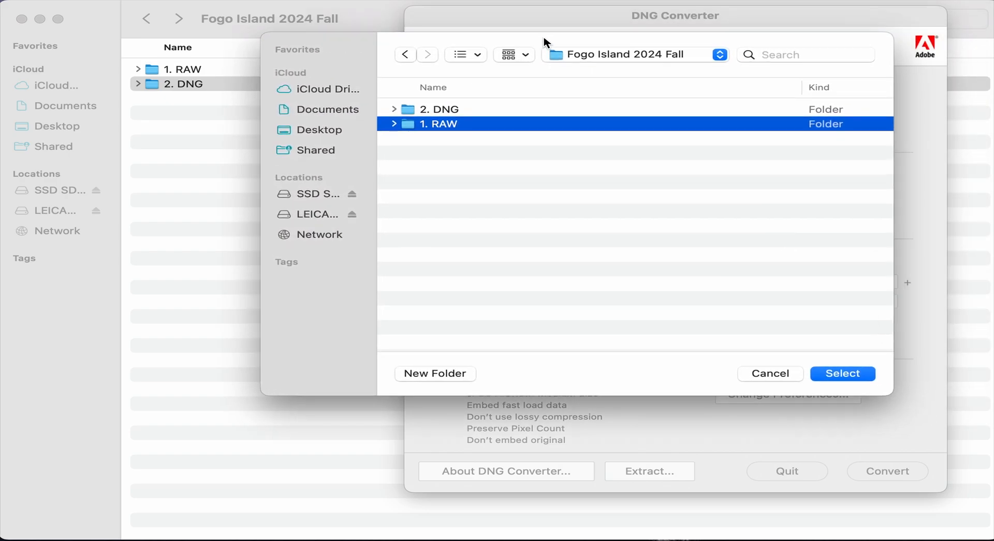
{"action": "left_click", "coordinate": [851, 374]}
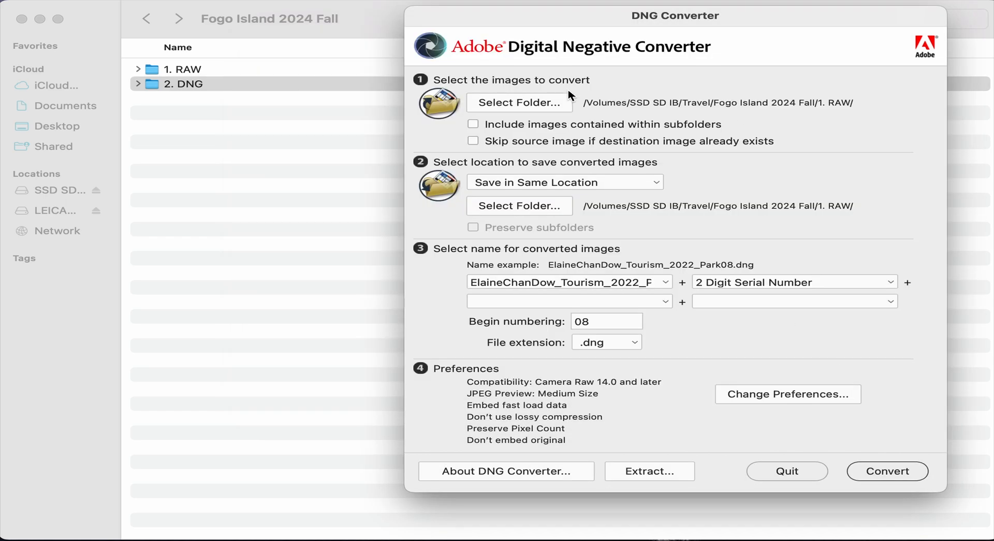
Set the converted images to save in a new location, the 2. DNG folder inside Fogo Island 2024 Fall.
{"action": "left_click", "coordinate": [526, 189]}
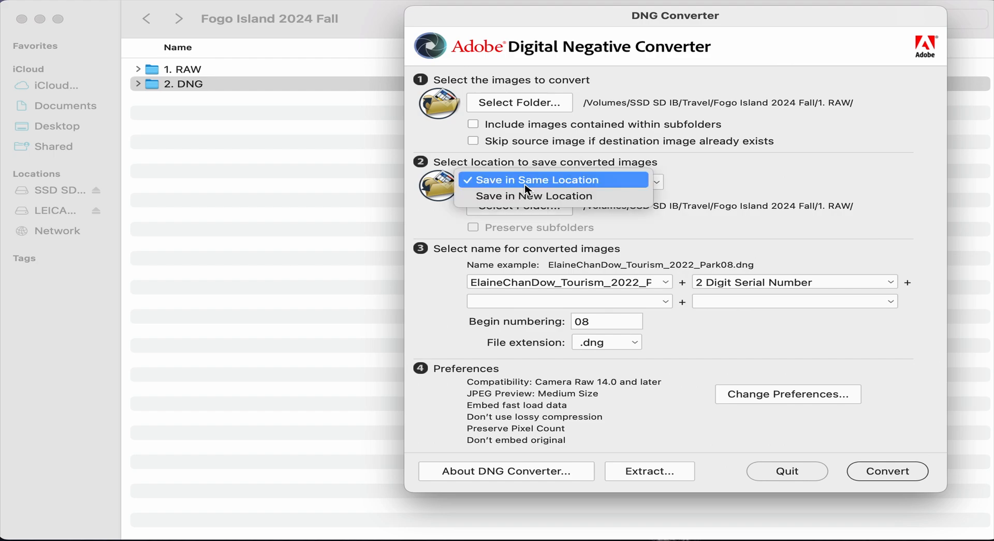
{"action": "left_click", "coordinate": [524, 198]}
{"action": "left_click", "coordinate": [527, 208]}
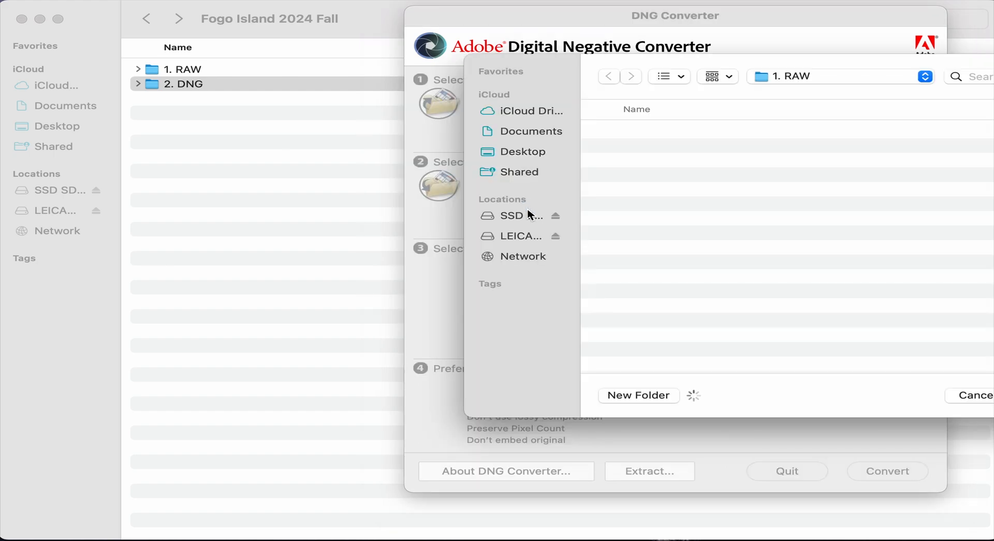
{"action": "left_click", "coordinate": [775, 78]}
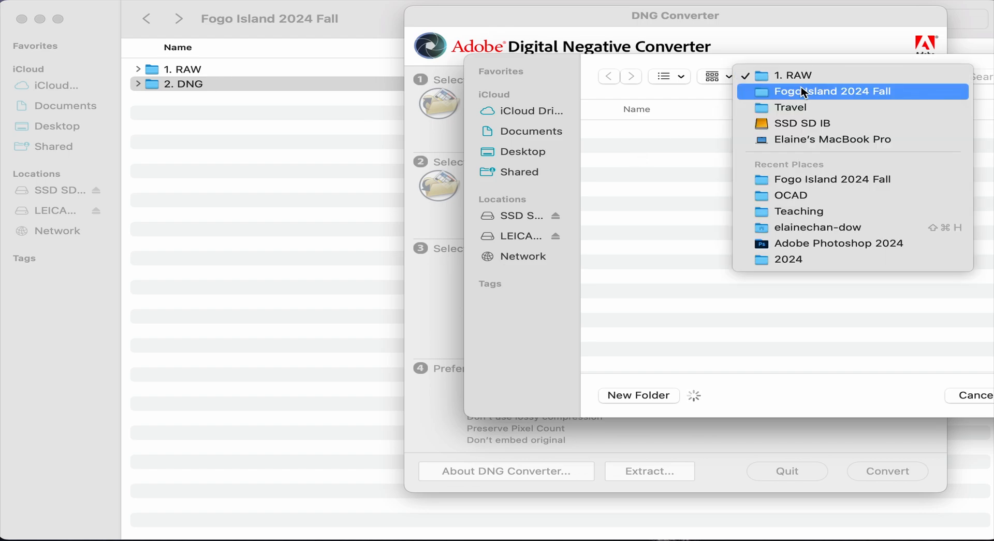
{"action": "left_click", "coordinate": [802, 93]}
{"action": "left_click", "coordinate": [667, 135]}
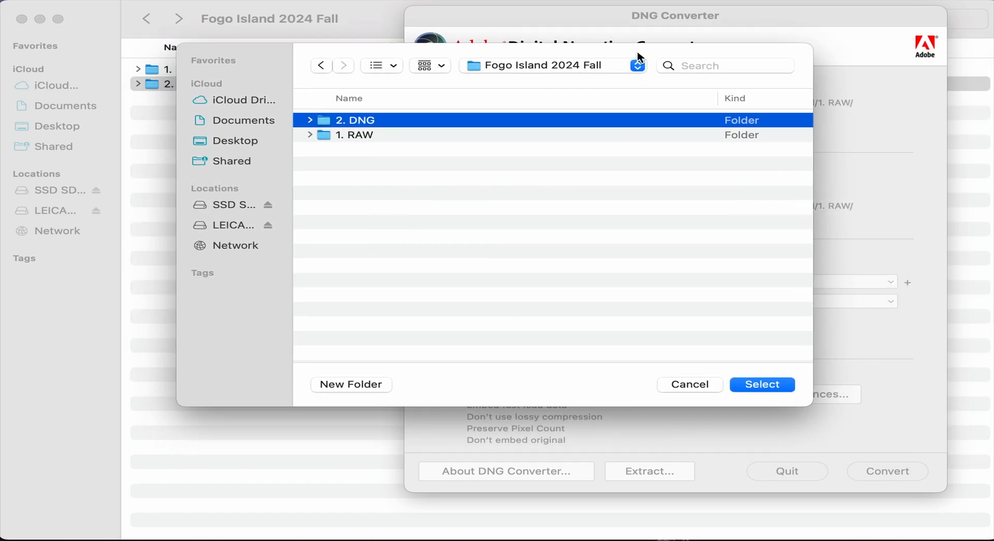
{"action": "left_click", "coordinate": [762, 384]}
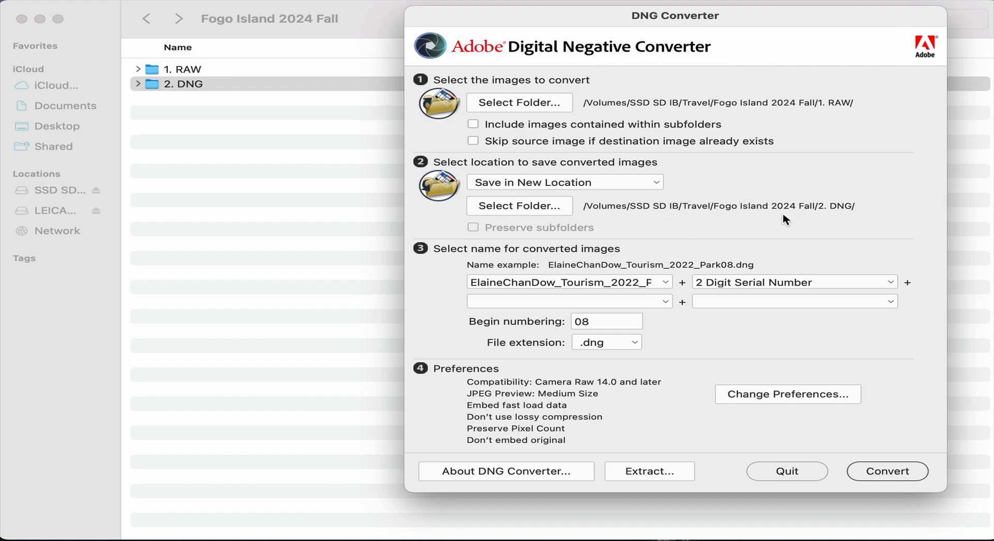
Change the first part of the converted images' name to the photographer's name followed by "_Travel_FogoIsland".
{"action": "left_click", "coordinate": [610, 282]}
{"action": "right_click", "coordinate": [612, 279]}
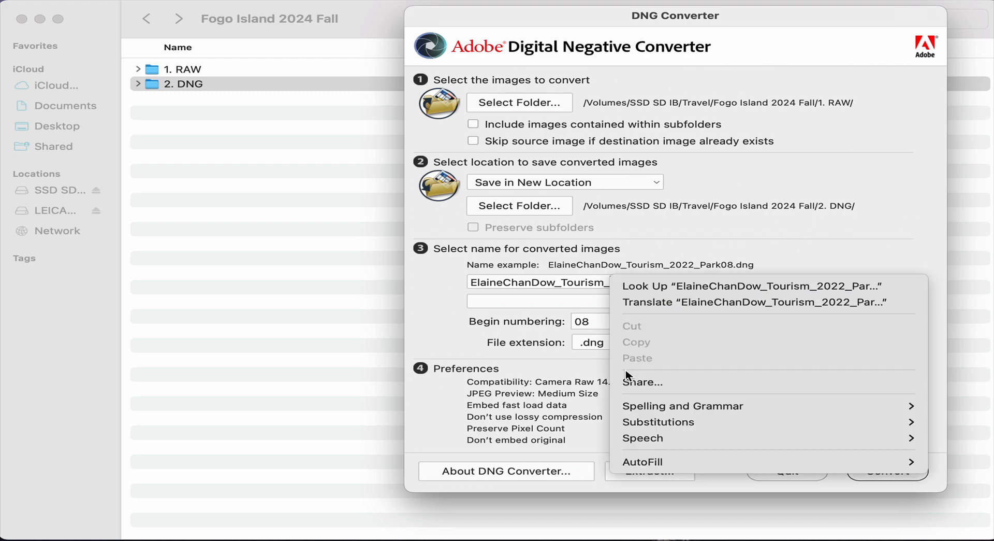
{"action": "left_click", "coordinate": [555, 242]}
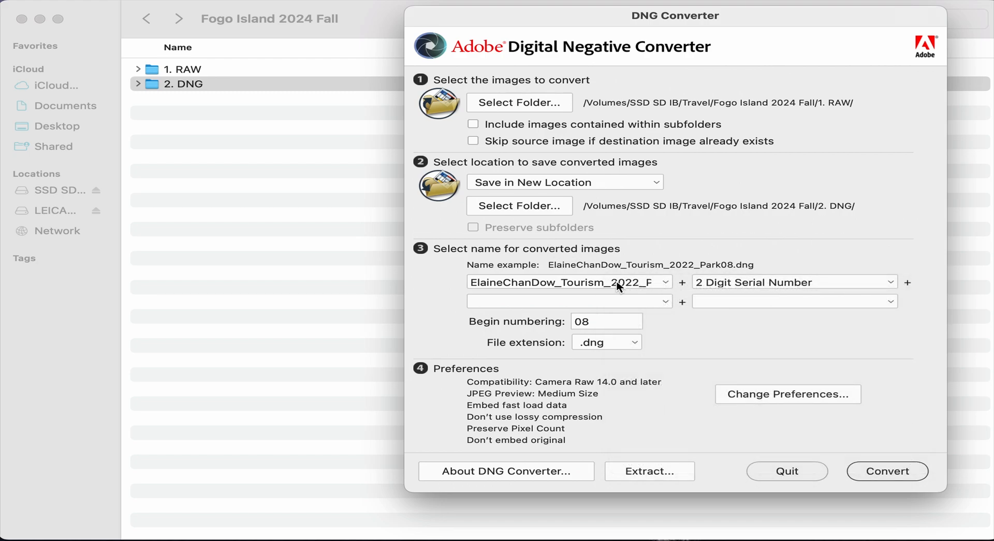
{"action": "double_click", "coordinate": [619, 284]}
{"action": "left_click", "coordinate": [605, 284]}
{"action": "left_click_drag", "start_coordinate": [570, 283], "coordinate": [572, 307]}
{"action": "key", "text": "BackSpace"}
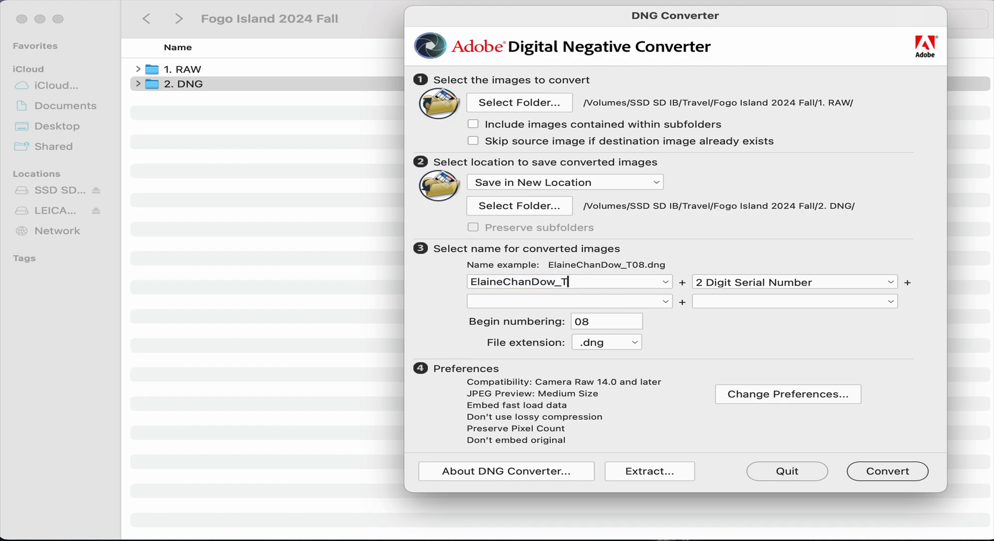
{"action": "type", "text": "ravel"}
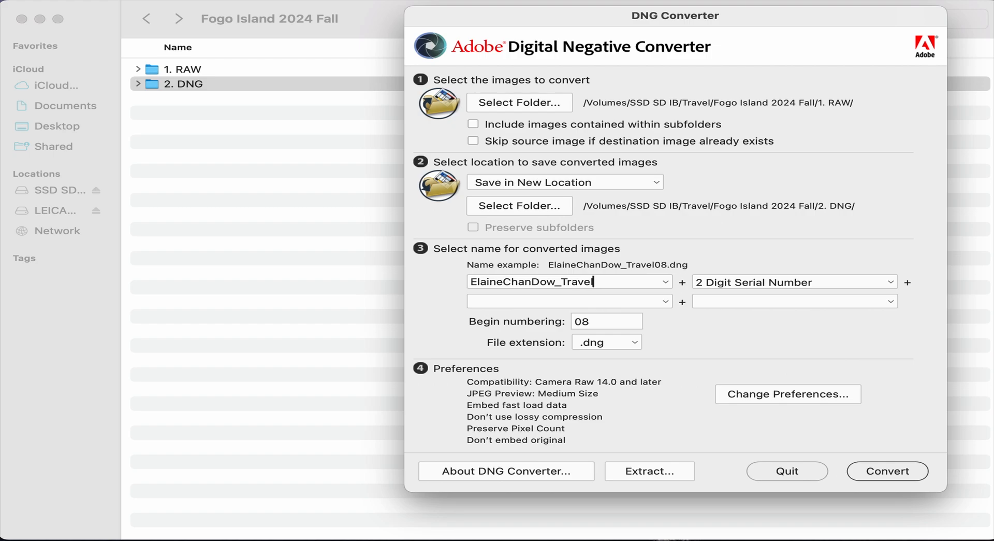
{"action": "type", "text": "_FogoIsland"}
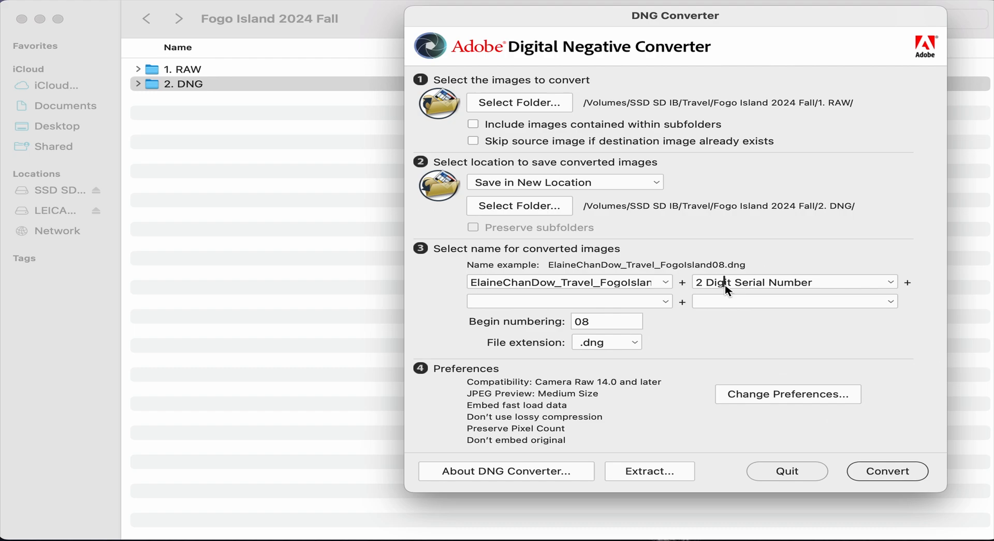
Add a 1 Digit Serial Number to the file names, begin numbering at 1, and keep the .dng extension.
{"action": "left_click", "coordinate": [891, 282]}
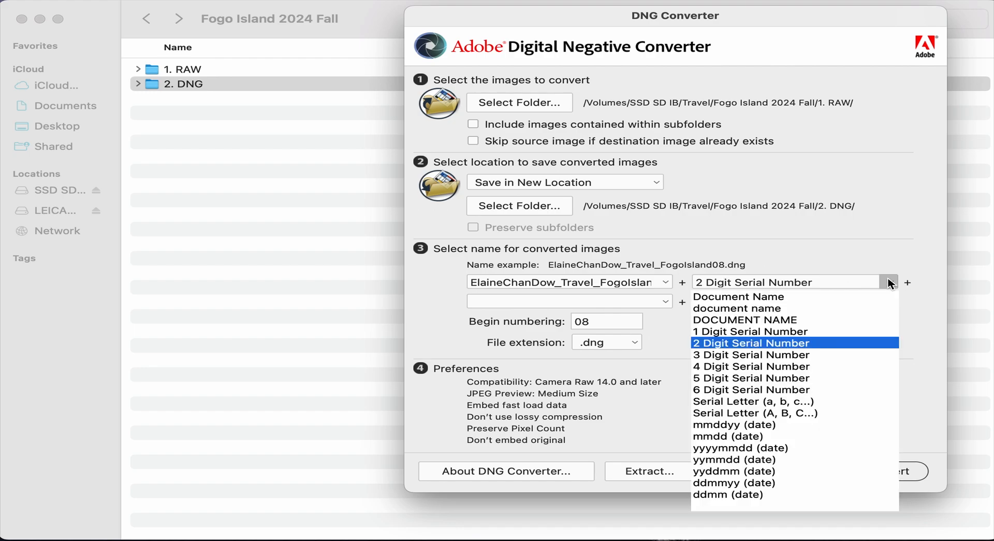
{"action": "left_click", "coordinate": [811, 332]}
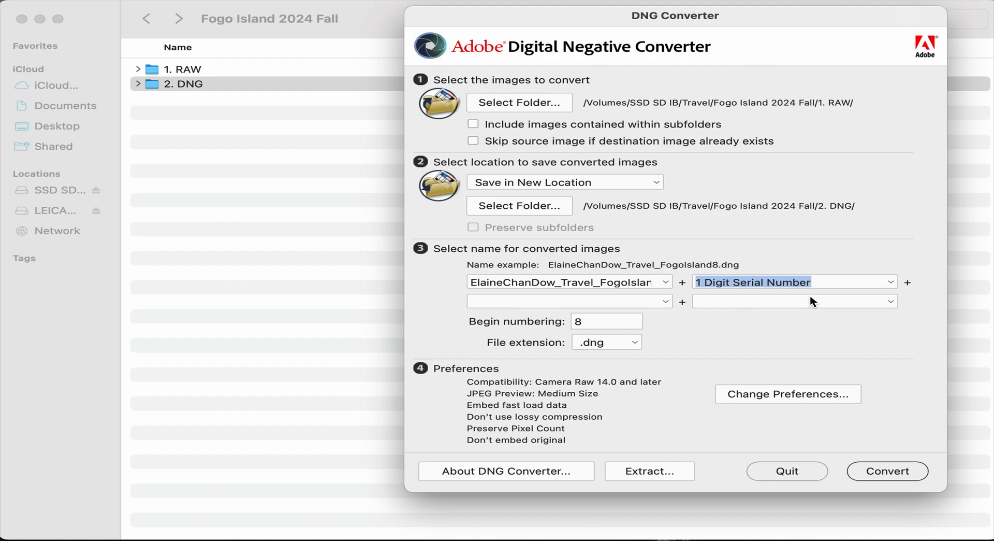
{"action": "double_click", "coordinate": [595, 327]}
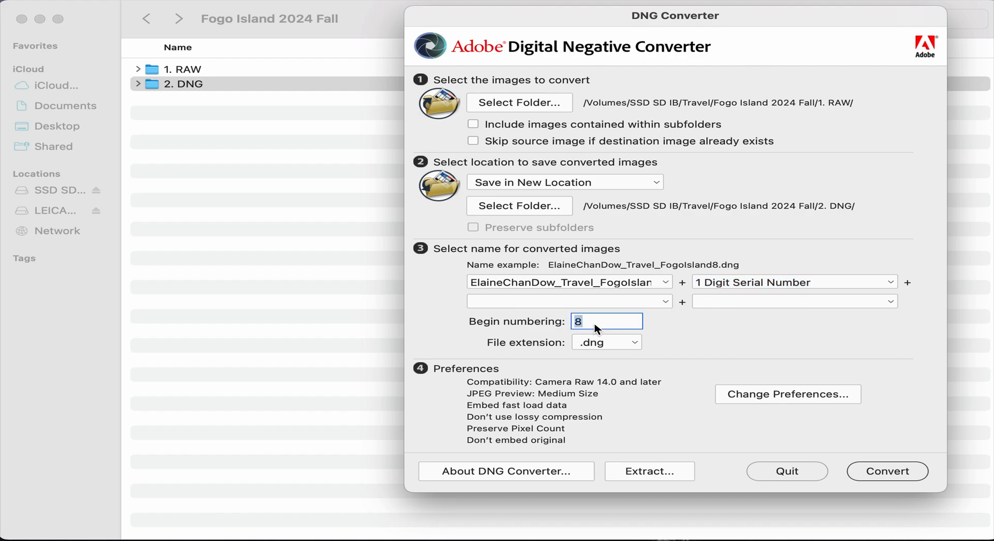
{"action": "type", "text": "1"}
{"action": "left_click", "coordinate": [590, 342]}
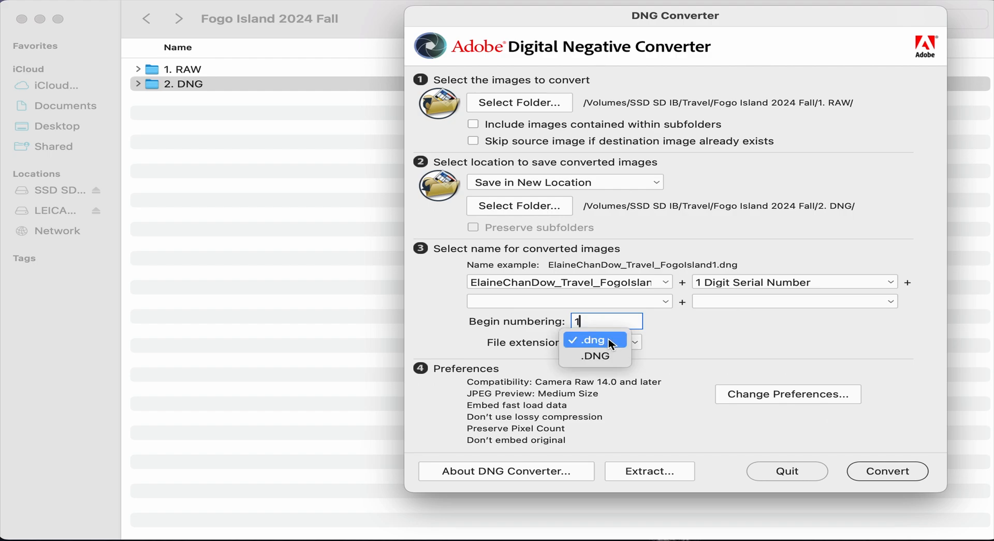
{"action": "left_click", "coordinate": [722, 348]}
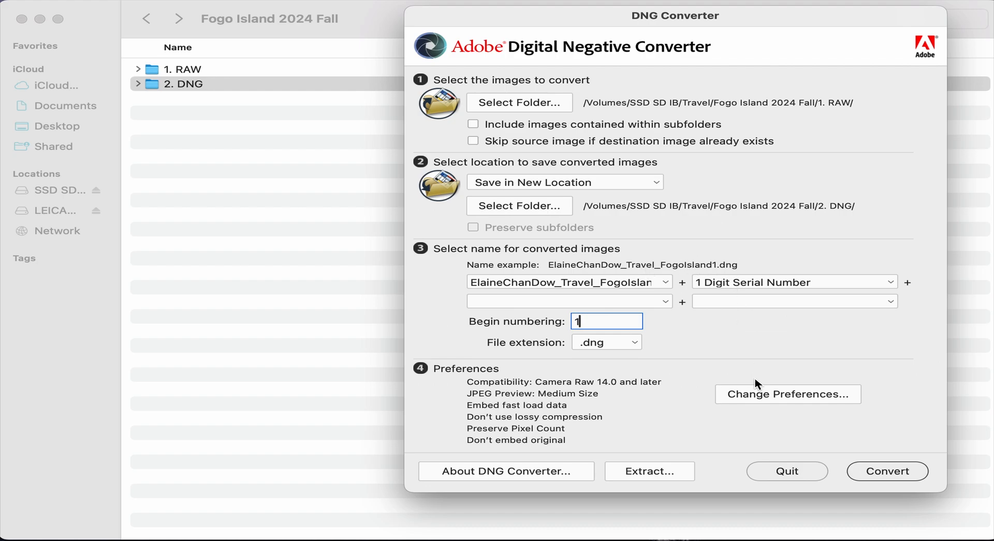
Convert the 1. RAW images and quit the converter once the conversion is complete.
{"action": "left_click", "coordinate": [896, 470]}
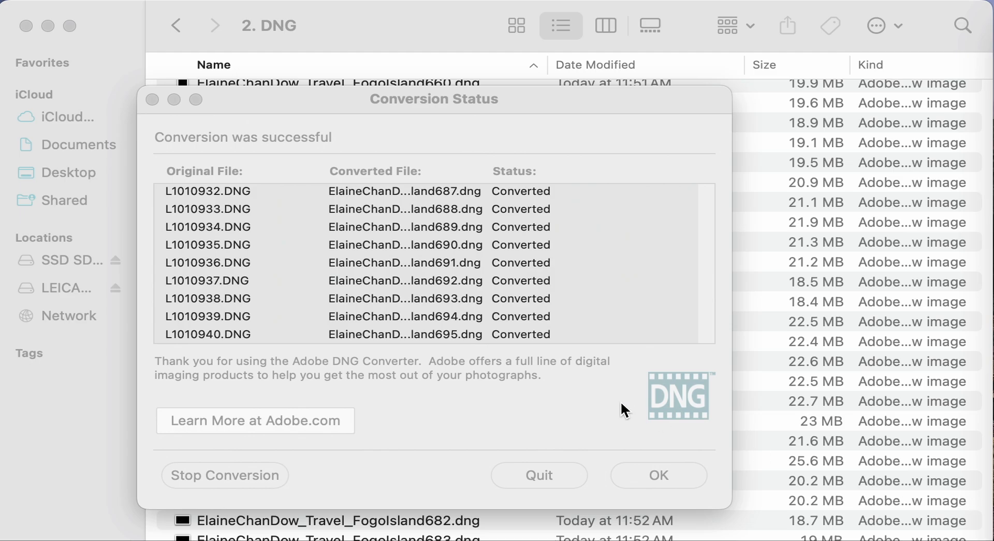
{"action": "left_click_drag", "start_coordinate": [630, 90], "coordinate": [552, 96]}
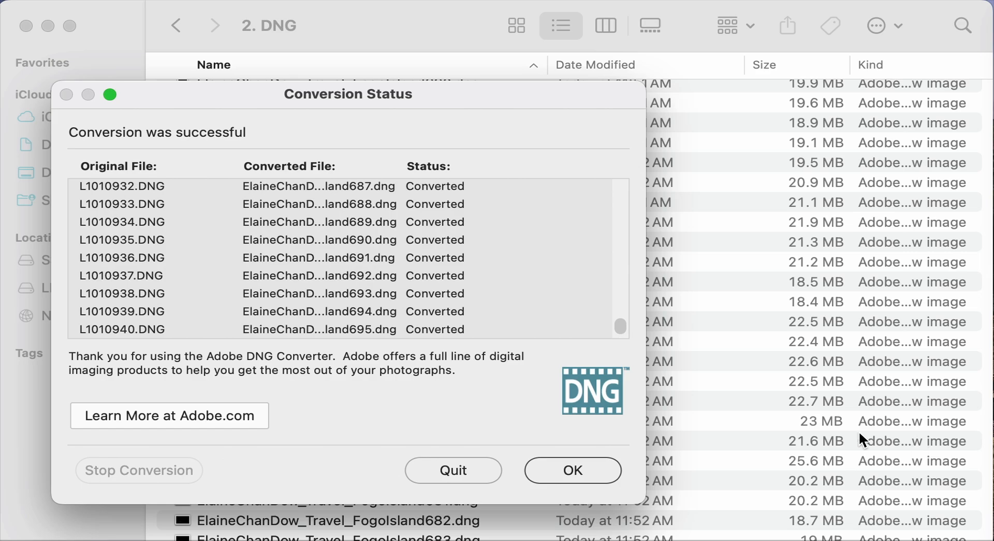
{"action": "left_click", "coordinate": [588, 470]}
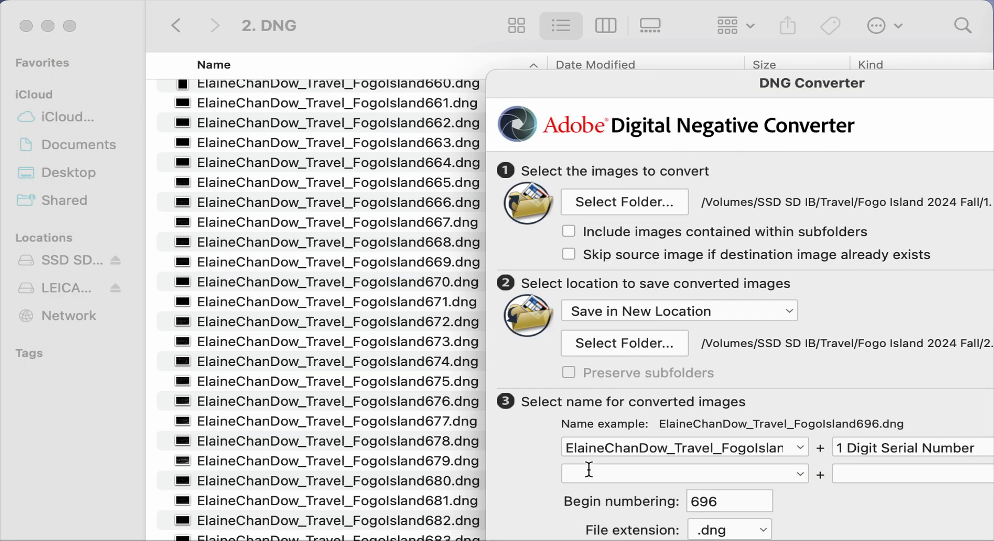
{"action": "left_click_drag", "start_coordinate": [928, 79], "coordinate": [602, 64]}
{"action": "key", "text": "super+q"}
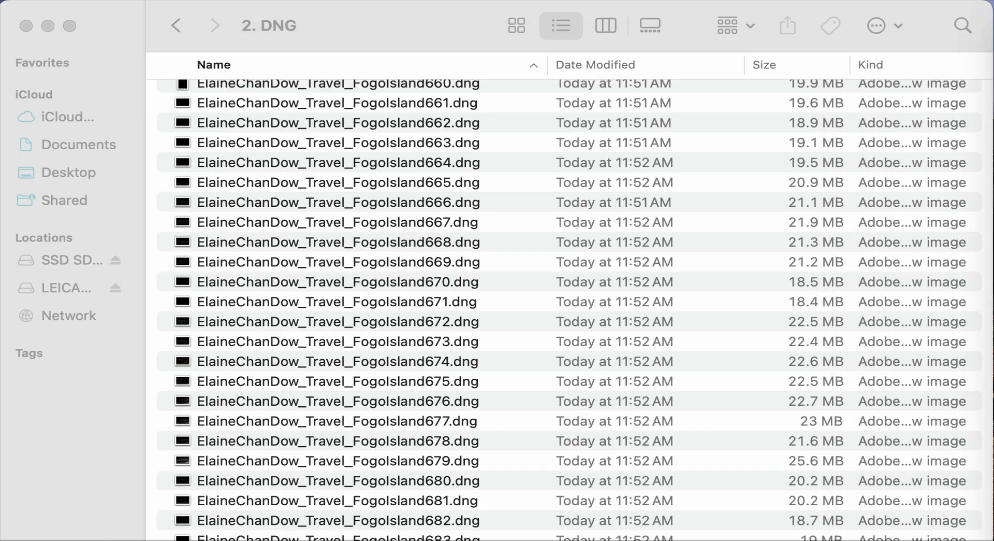
Return to the Fogo Island 2024 Fall folder in Finder and create a folder named "3. Working Files".
{"action": "left_click", "coordinate": [213, 18]}
{"action": "left_click", "coordinate": [177, 26]}
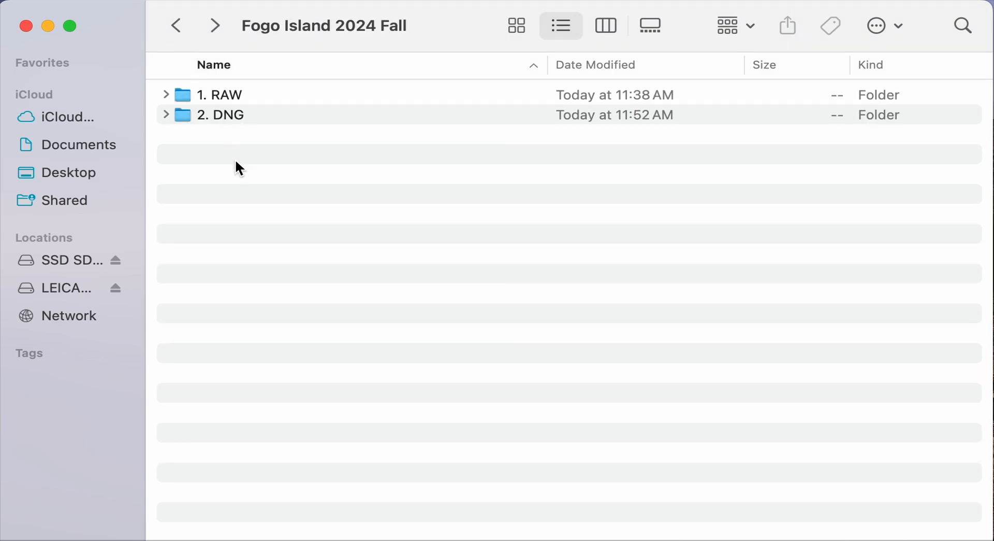
{"action": "right_click", "coordinate": [236, 160]}
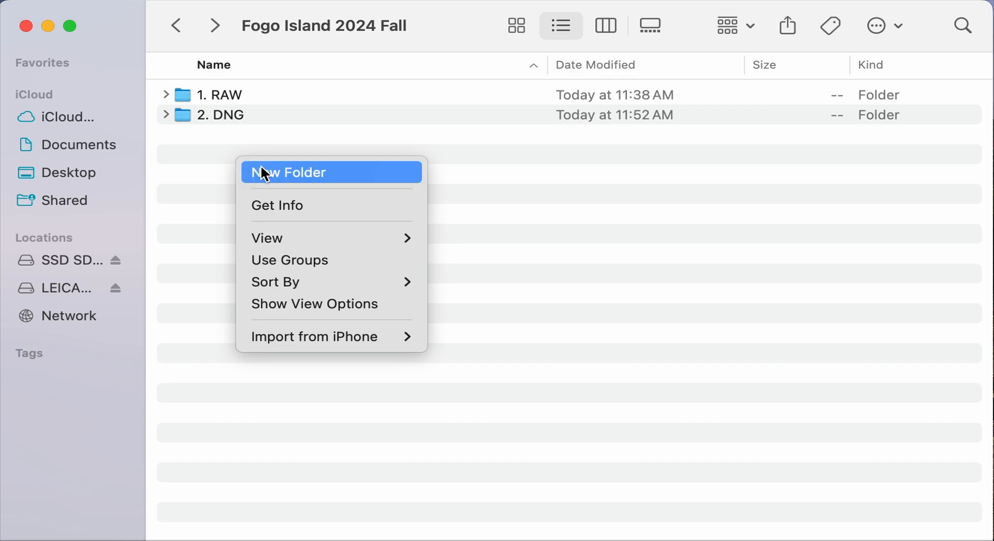
{"action": "left_click", "coordinate": [261, 168]}
{"action": "type", "text": "3."}
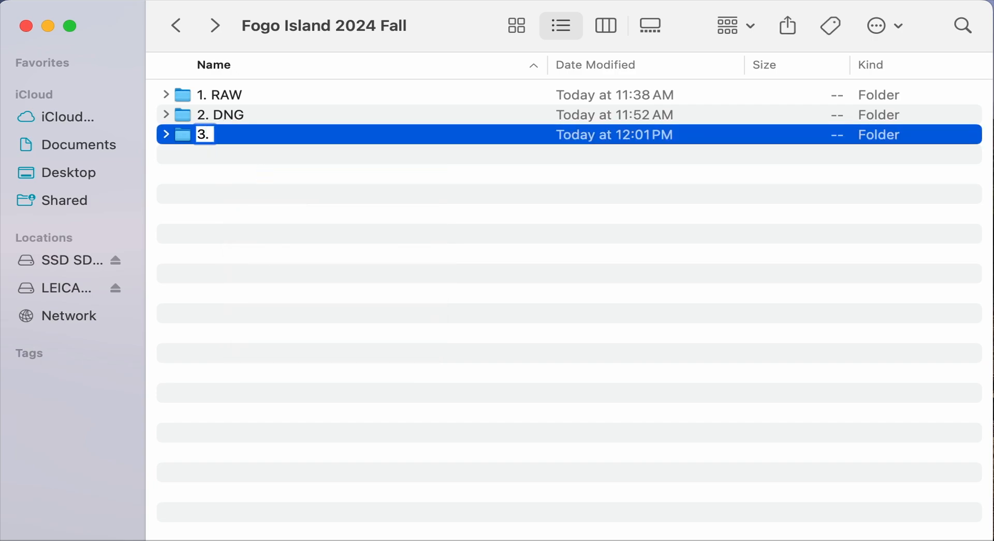
{"action": "type", "text": " Wor"}
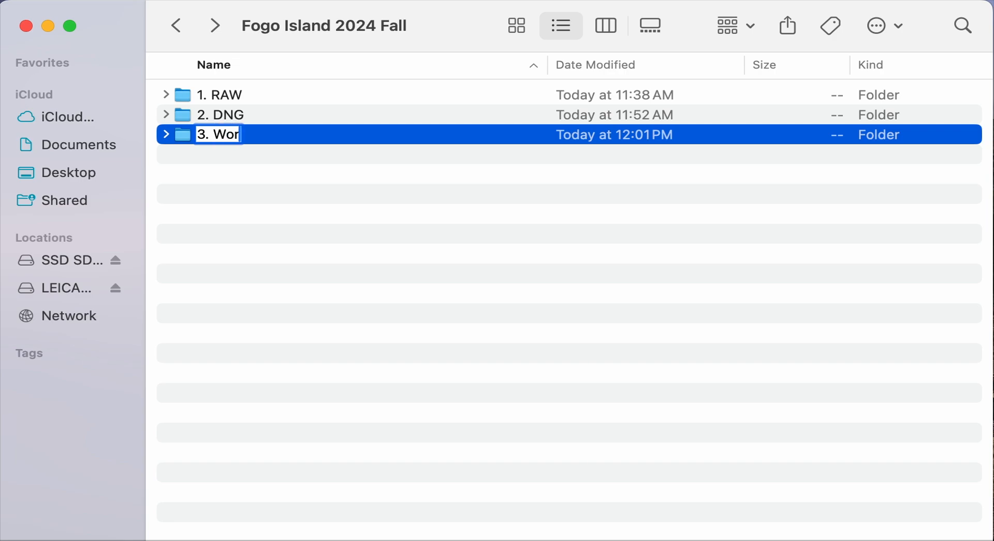
{"action": "type", "text": "king Files"}
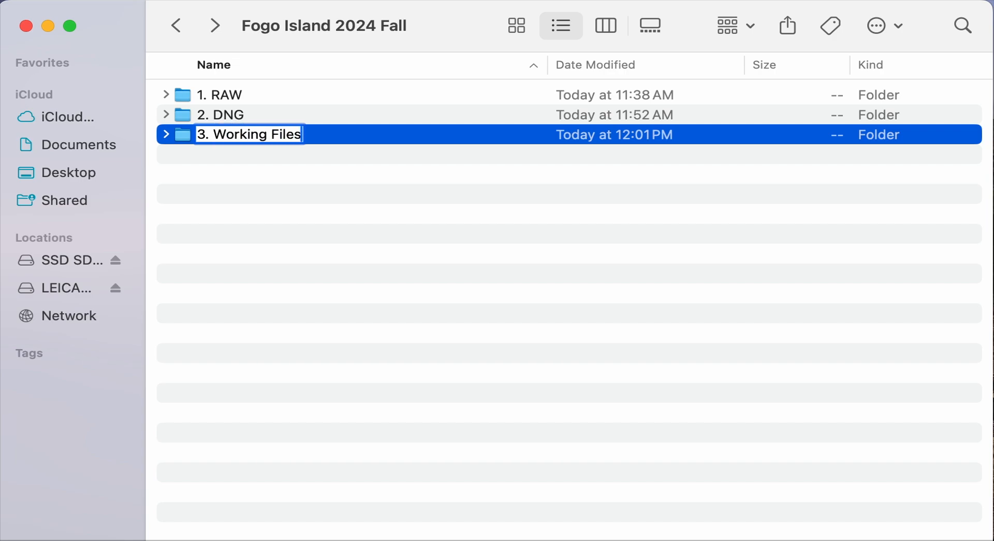
{"action": "key", "text": "Return"}
Create a folder named "4. Final Selects" in the Fogo Island 2024 Fall folder.
{"action": "right_click", "coordinate": [251, 207]}
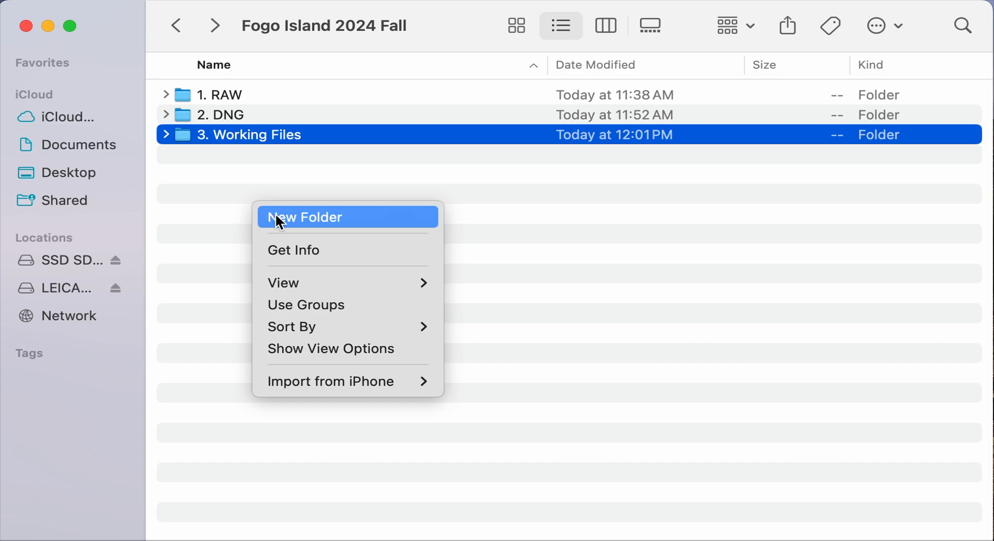
{"action": "left_click", "coordinate": [275, 218]}
{"action": "type", "text": "4."}
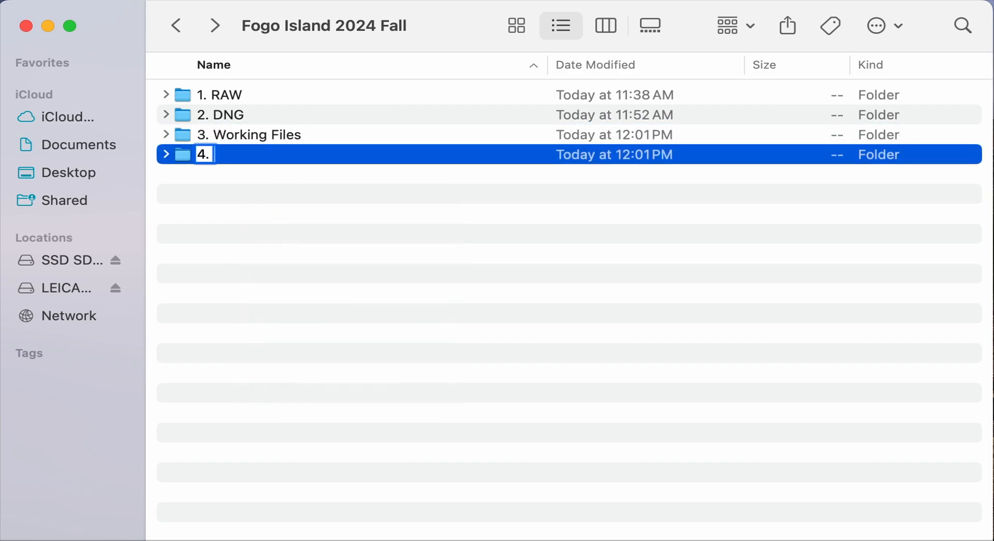
{"action": "type", "text": " Final Selec"}
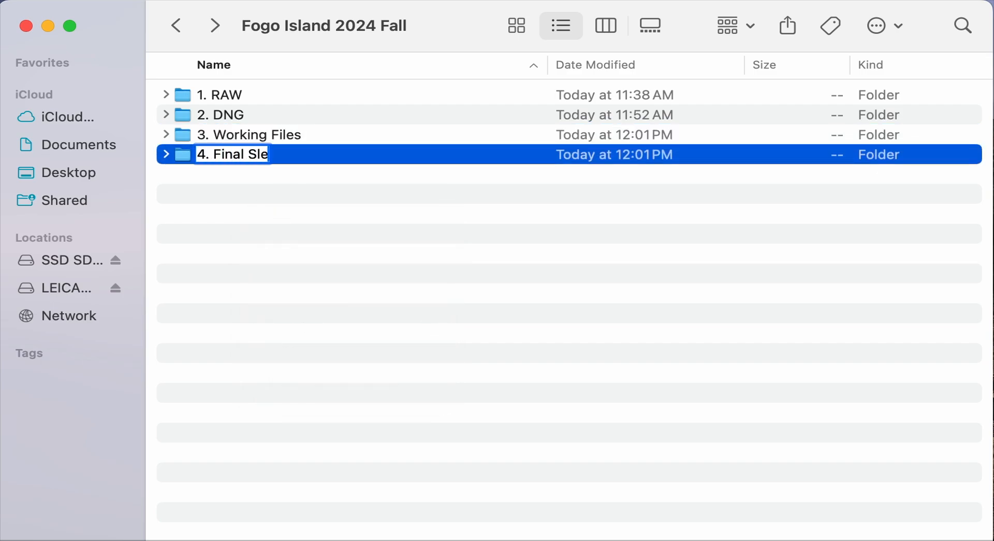
{"action": "type", "text": "ts"}
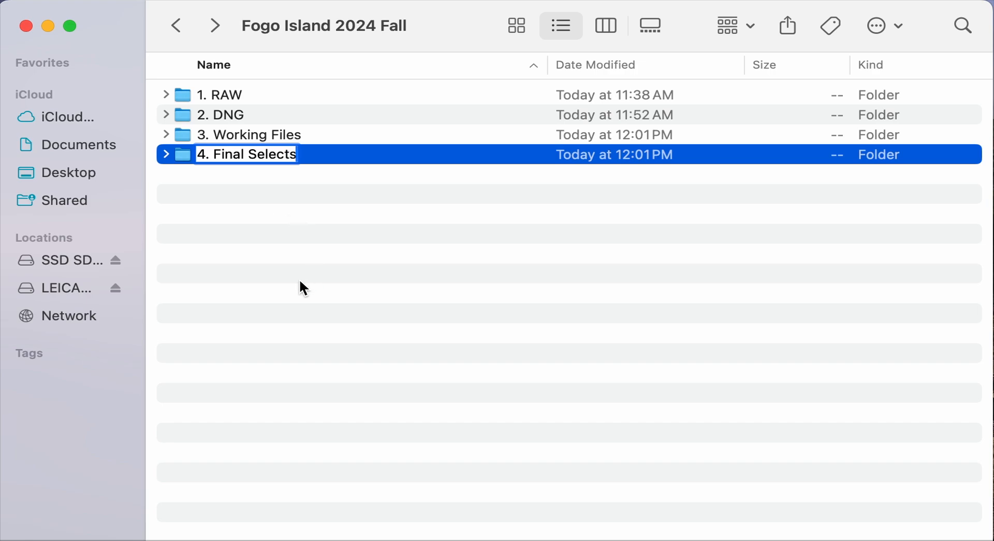
{"action": "key", "text": "Return"}
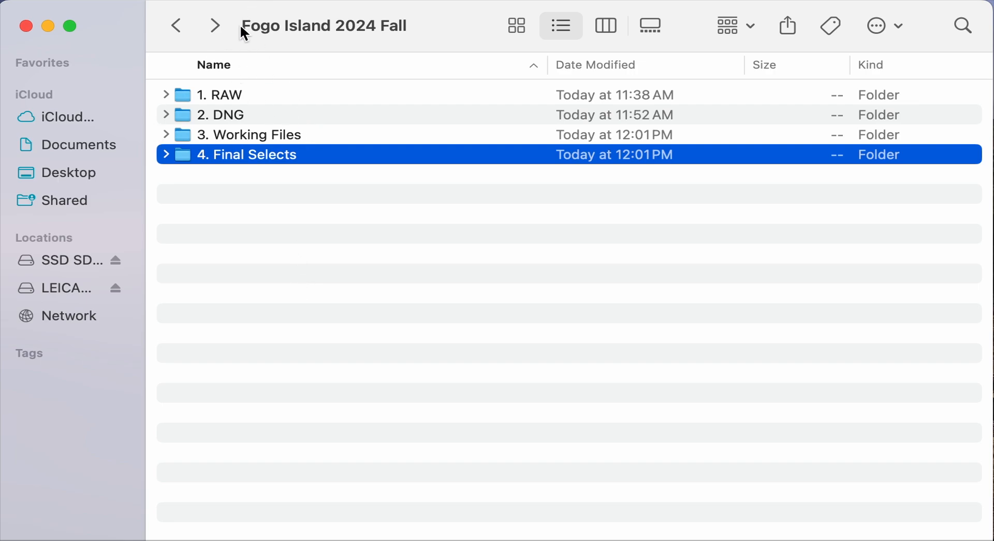
Check inside the 3. Working Files folder, return, and select all the files in the 2. DNG folder.
{"action": "left_click", "coordinate": [291, 138]}
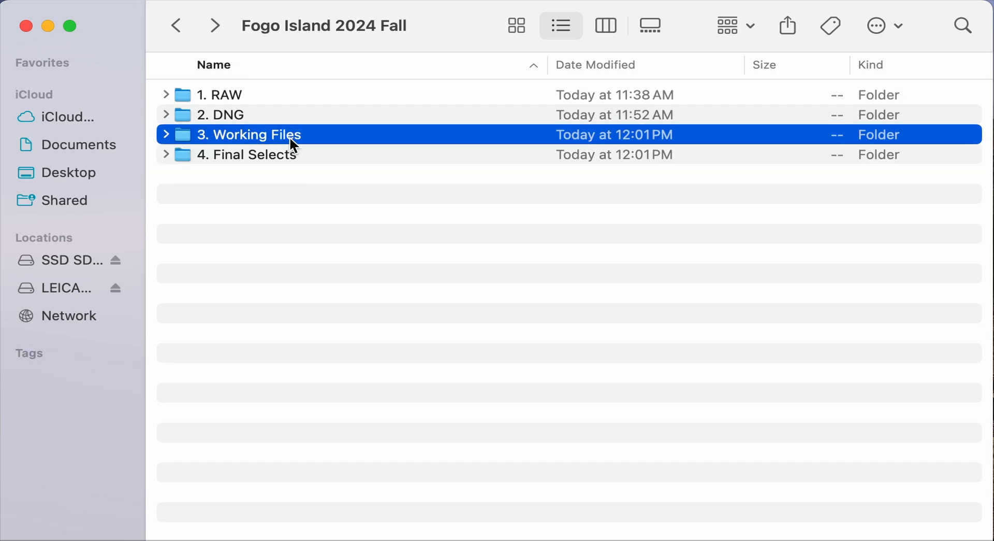
{"action": "double_click", "coordinate": [306, 136]}
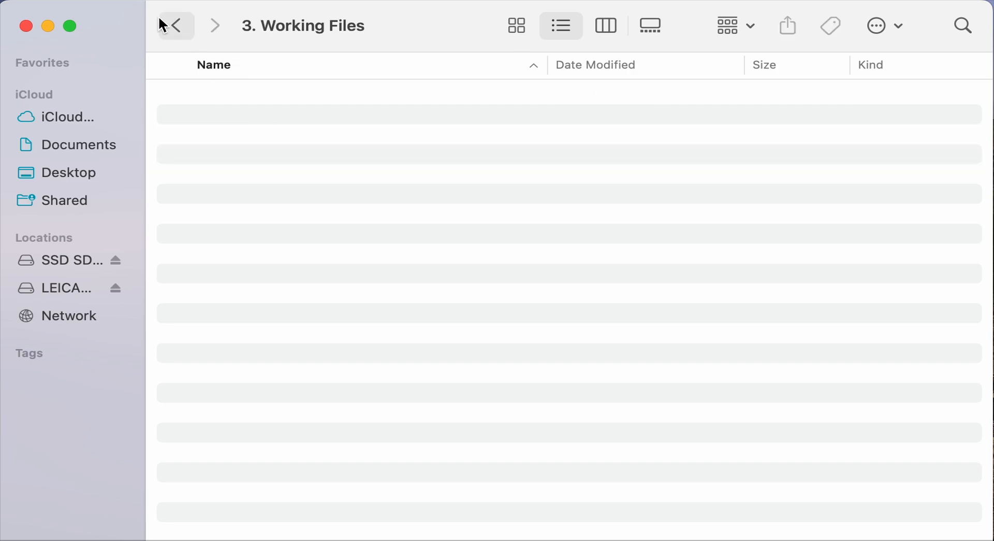
{"action": "left_click", "coordinate": [188, 28]}
{"action": "double_click", "coordinate": [282, 115]}
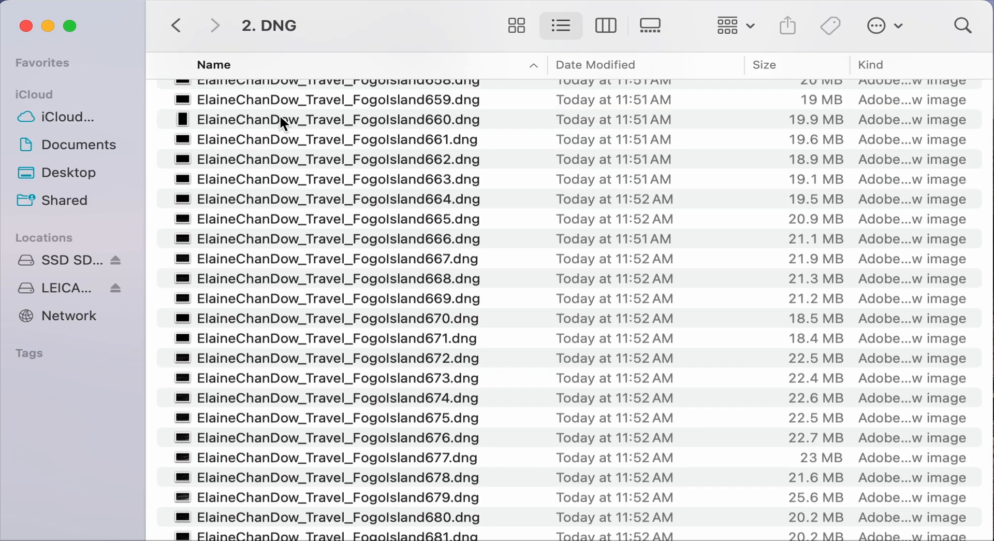
{"action": "left_click", "coordinate": [395, 124]}
{"action": "key", "text": "super+a"}
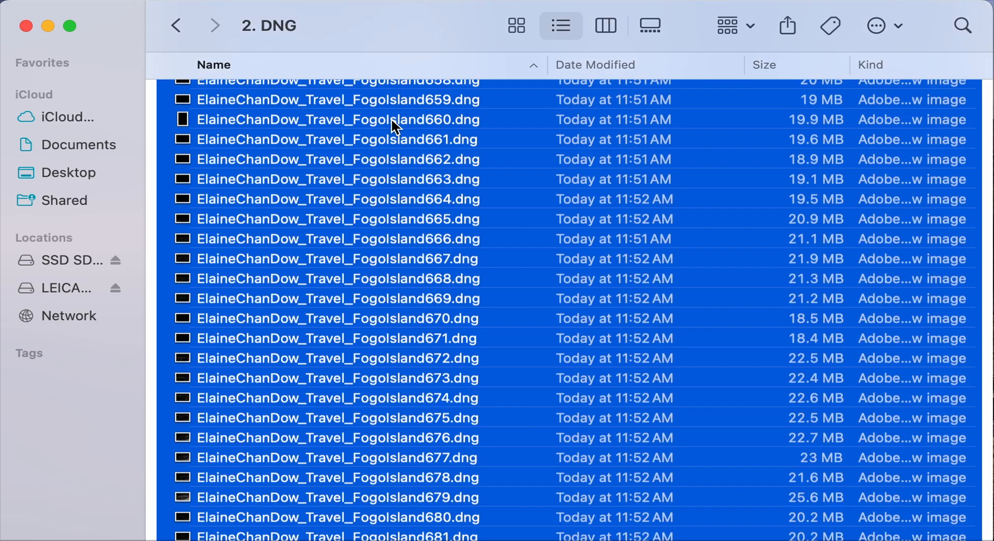
Open the selected DNG files with Adobe Lightroom Classic and fit its window to the screen.
{"action": "right_click", "coordinate": [391, 121]}
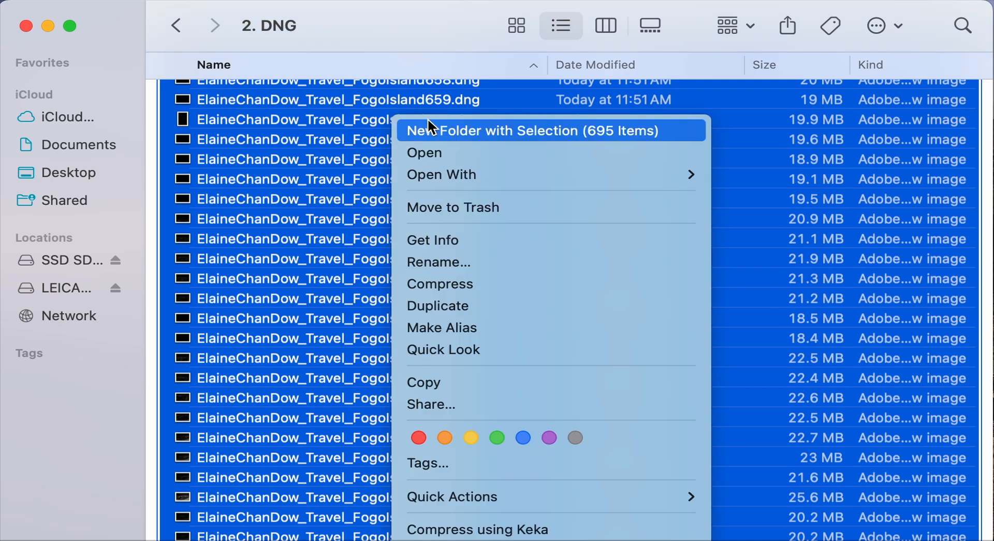
{"action": "mouse_move", "coordinate": [496, 179]}
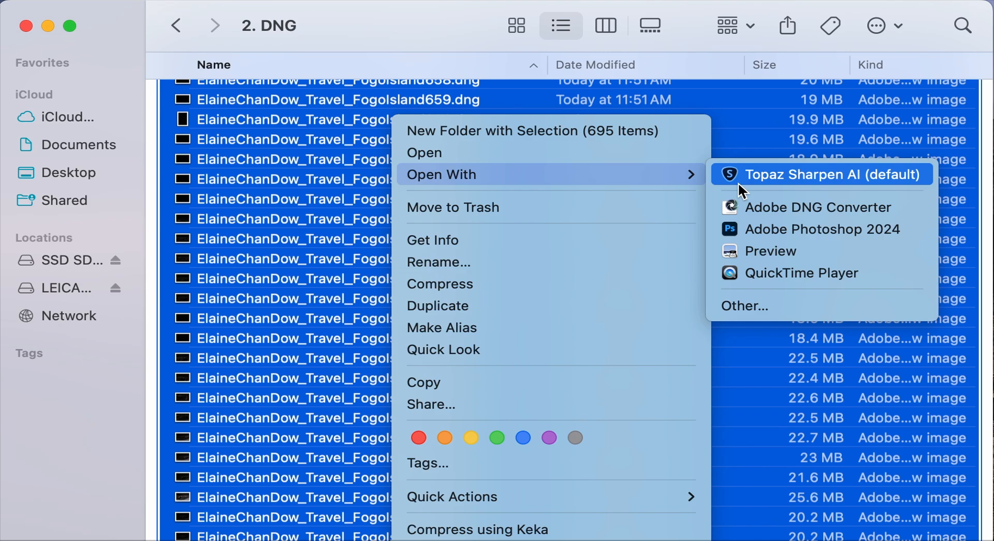
{"action": "left_click", "coordinate": [753, 307]}
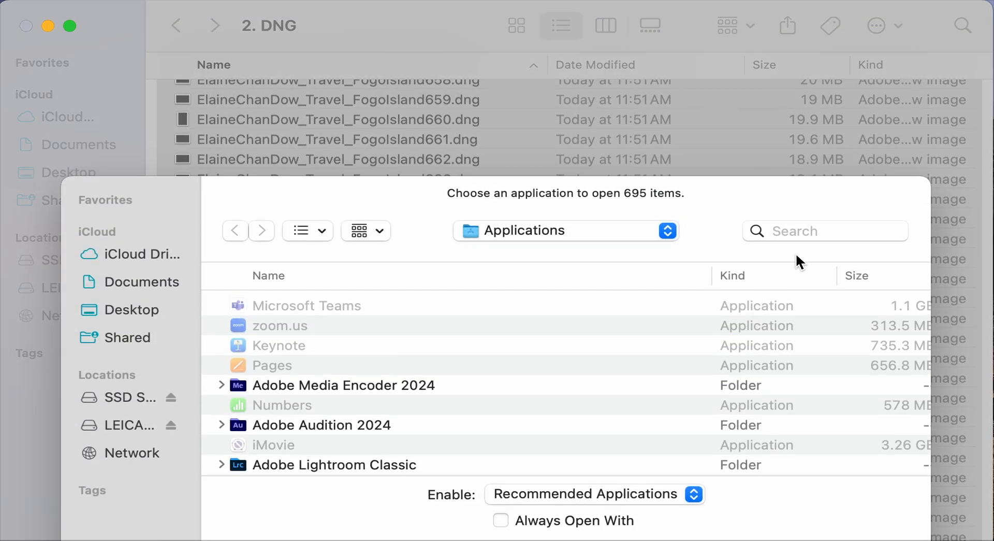
{"action": "left_click", "coordinate": [802, 232]}
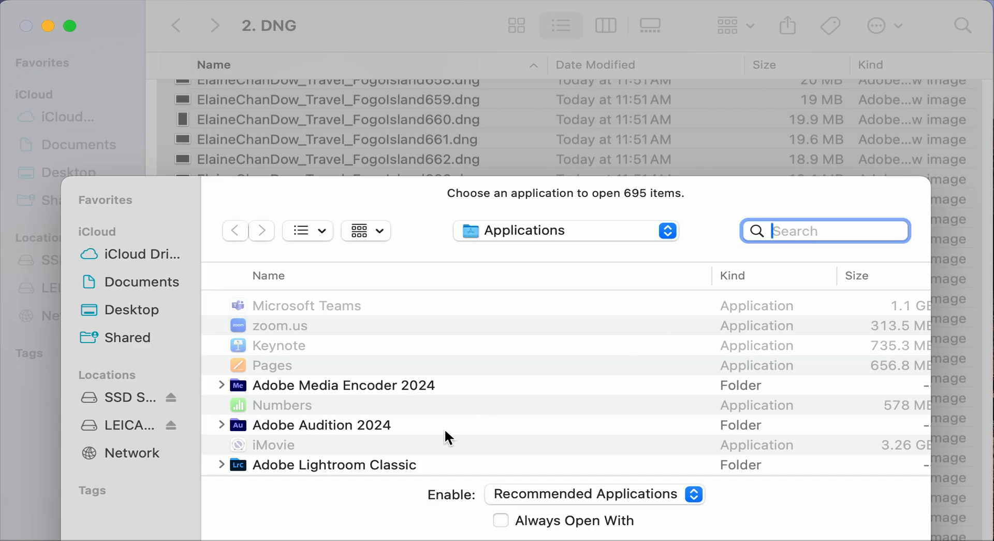
{"action": "double_click", "coordinate": [417, 464]}
{"action": "left_click", "coordinate": [425, 328]}
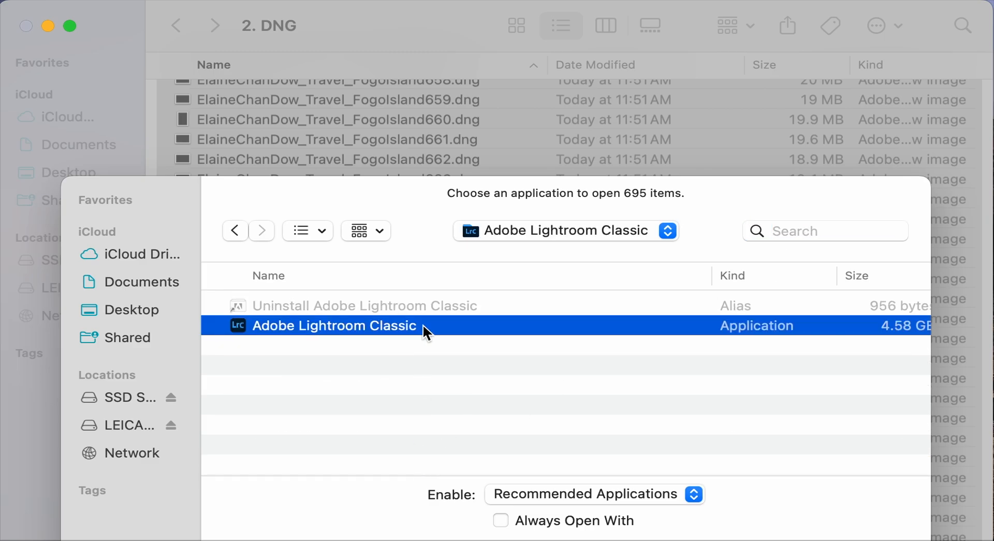
{"action": "key", "text": "Return"}
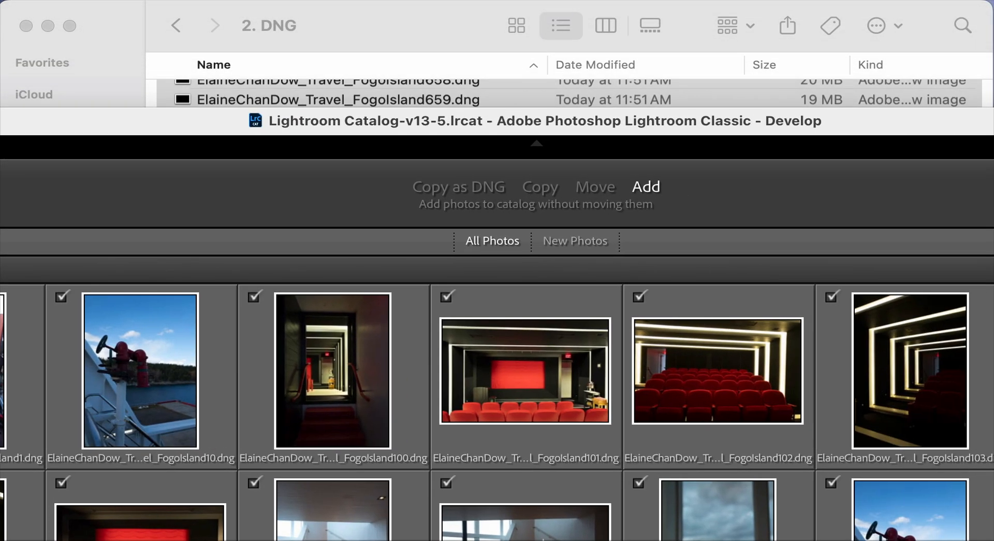
{"action": "left_click_drag", "start_coordinate": [992, 108], "coordinate": [760, 193]}
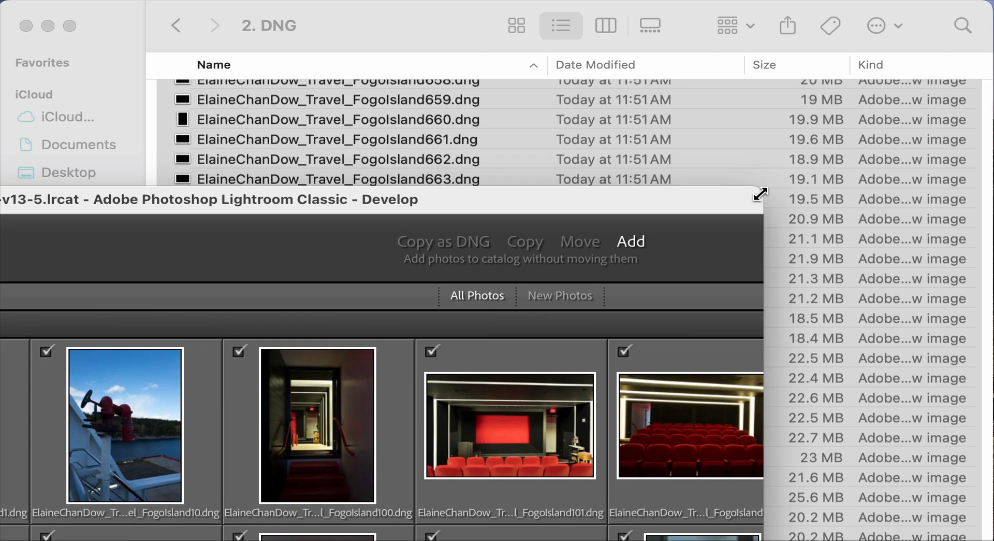
{"action": "double_click", "coordinate": [645, 207]}
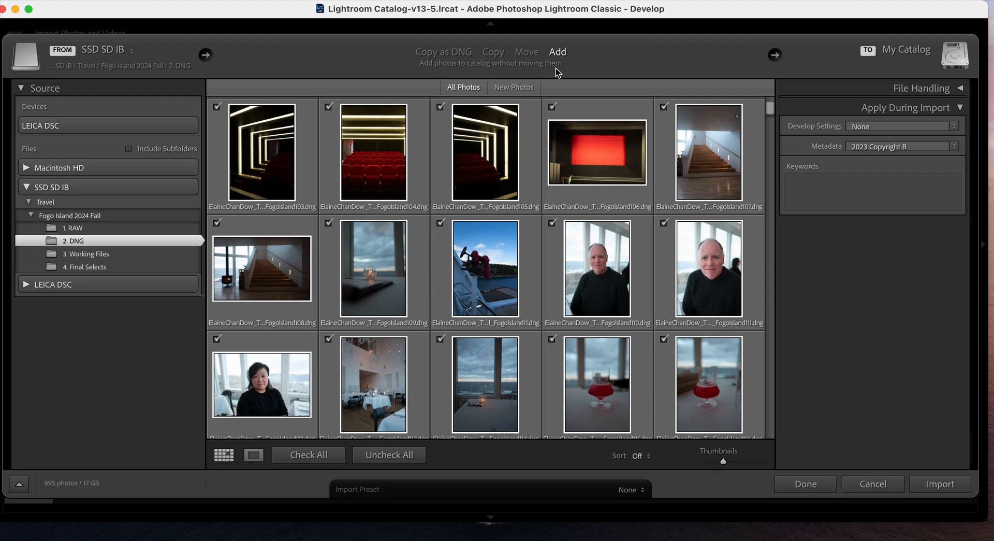
Exclude the three portrait photos numbered 110, 111 and 112 from the import.
{"action": "left_click", "coordinate": [553, 224]}
{"action": "left_click", "coordinate": [664, 223]}
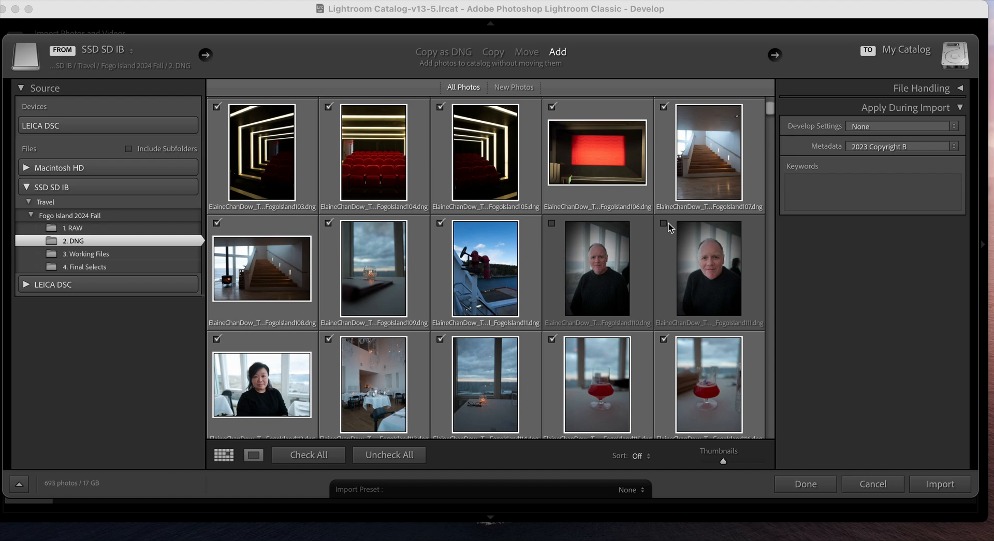
{"action": "left_click", "coordinate": [217, 339]}
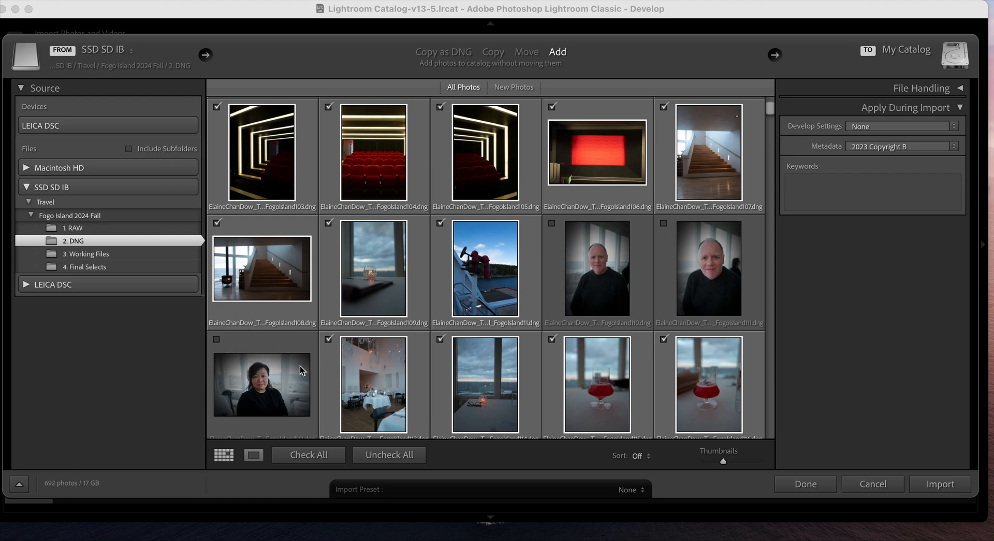
Look through the photos in the import grid to check which ones are marked for import.
{"action": "scroll", "coordinate": [538, 334], "scroll_direction": "down", "scroll_amount": 10}
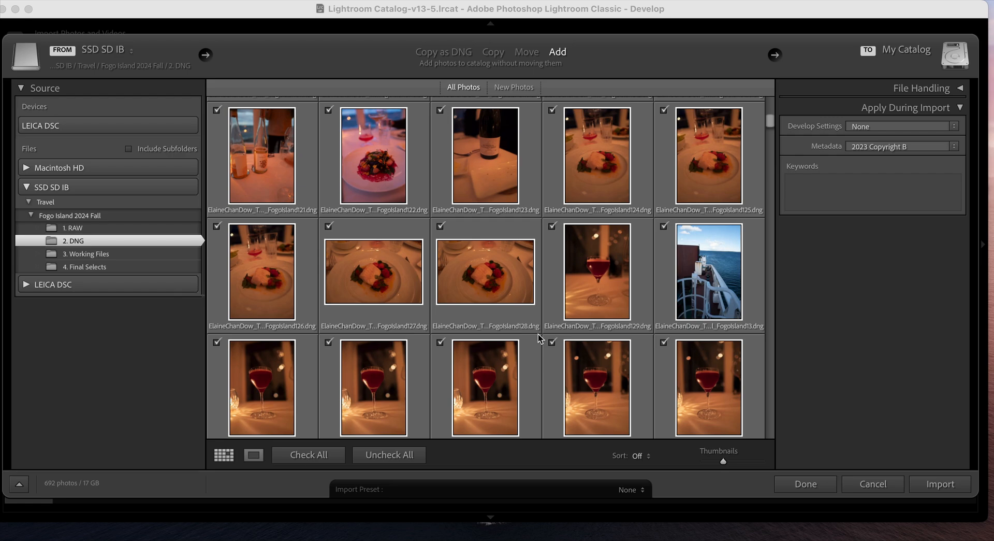
{"action": "scroll", "coordinate": [538, 334], "scroll_direction": "down", "scroll_amount": 6}
{"action": "scroll", "coordinate": [539, 333], "scroll_direction": "down", "scroll_amount": 4}
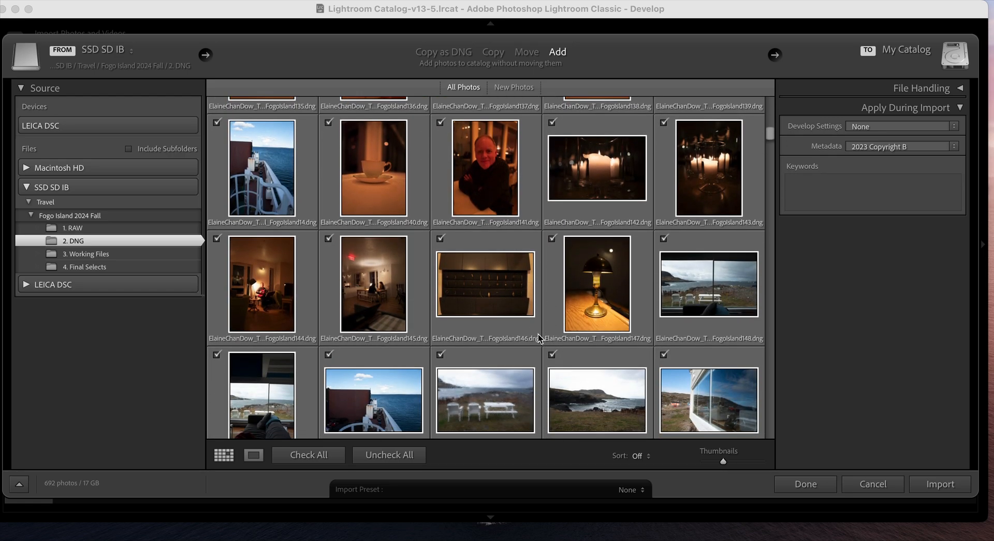
{"action": "scroll", "coordinate": [539, 334], "scroll_direction": "down", "scroll_amount": 5}
{"action": "scroll", "coordinate": [539, 333], "scroll_direction": "down", "scroll_amount": 20}
{"action": "scroll", "coordinate": [539, 334], "scroll_direction": "down", "scroll_amount": 20}
{"action": "scroll", "coordinate": [539, 334], "scroll_direction": "down", "scroll_amount": 20}
{"action": "scroll", "coordinate": [538, 334], "scroll_direction": "down", "scroll_amount": 20}
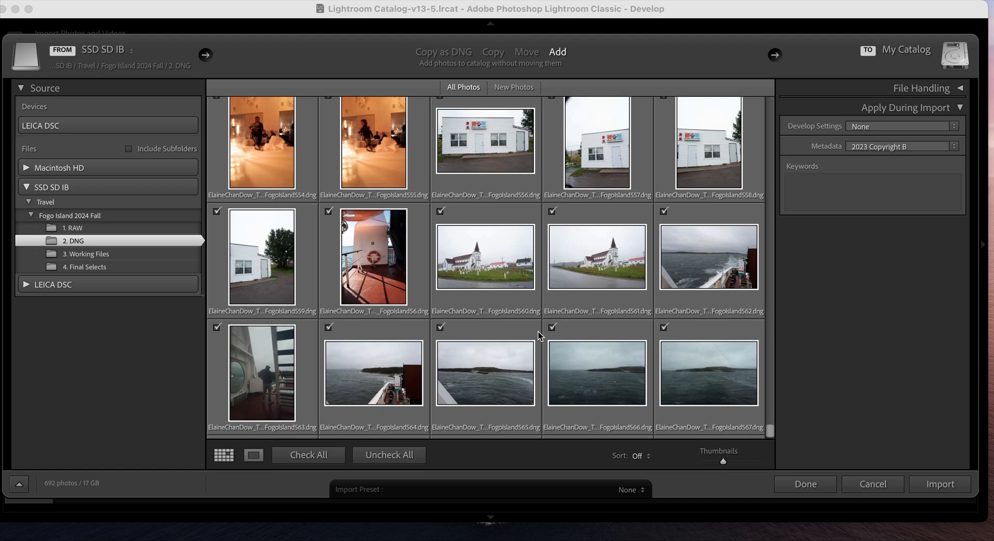
{"action": "scroll", "coordinate": [538, 336], "scroll_direction": "up", "scroll_amount": 20}
{"action": "scroll", "coordinate": [538, 336], "scroll_direction": "down", "scroll_amount": 20}
{"action": "scroll", "coordinate": [539, 335], "scroll_direction": "down", "scroll_amount": 3}
{"action": "scroll", "coordinate": [538, 335], "scroll_direction": "up", "scroll_amount": 15}
{"action": "scroll", "coordinate": [539, 334], "scroll_direction": "up", "scroll_amount": 20}
{"action": "scroll", "coordinate": [538, 332], "scroll_direction": "up", "scroll_amount": 20}
{"action": "scroll", "coordinate": [539, 331], "scroll_direction": "up", "scroll_amount": 15}
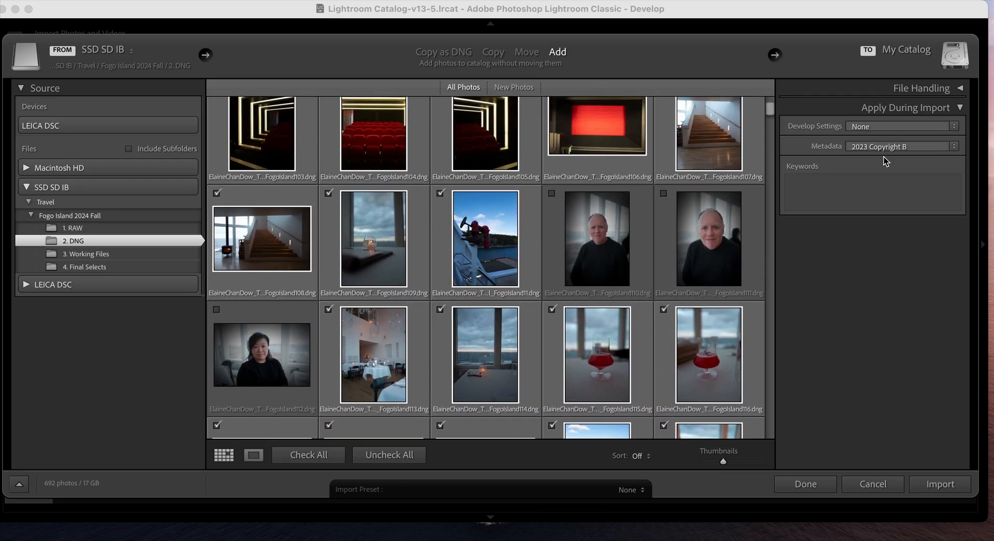
Review the available fields in the metadata preset editor and close it without saving a new preset.
{"action": "left_click", "coordinate": [888, 146]}
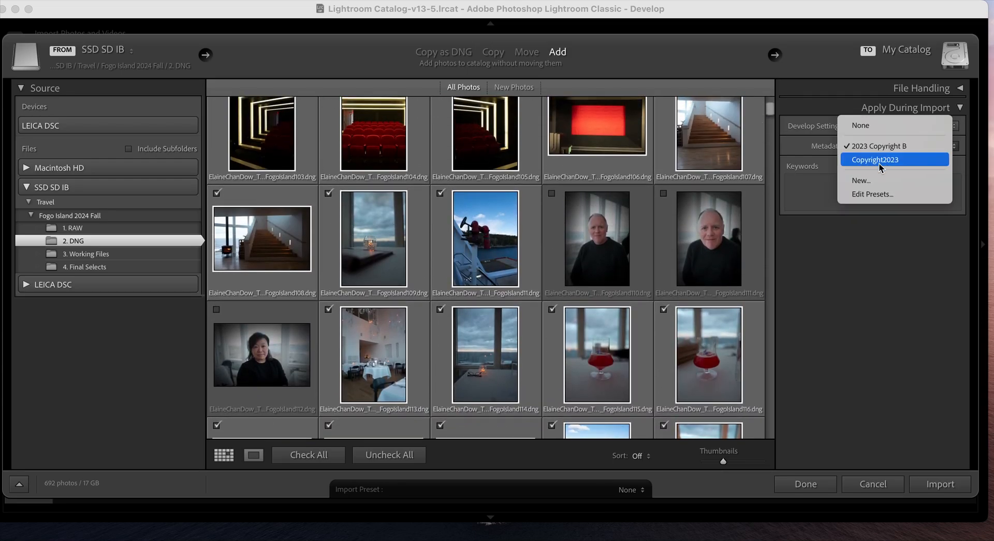
{"action": "left_click", "coordinate": [873, 196]}
{"action": "scroll", "coordinate": [470, 258], "scroll_direction": "down", "scroll_amount": 15}
{"action": "scroll", "coordinate": [469, 262], "scroll_direction": "down", "scroll_amount": 15}
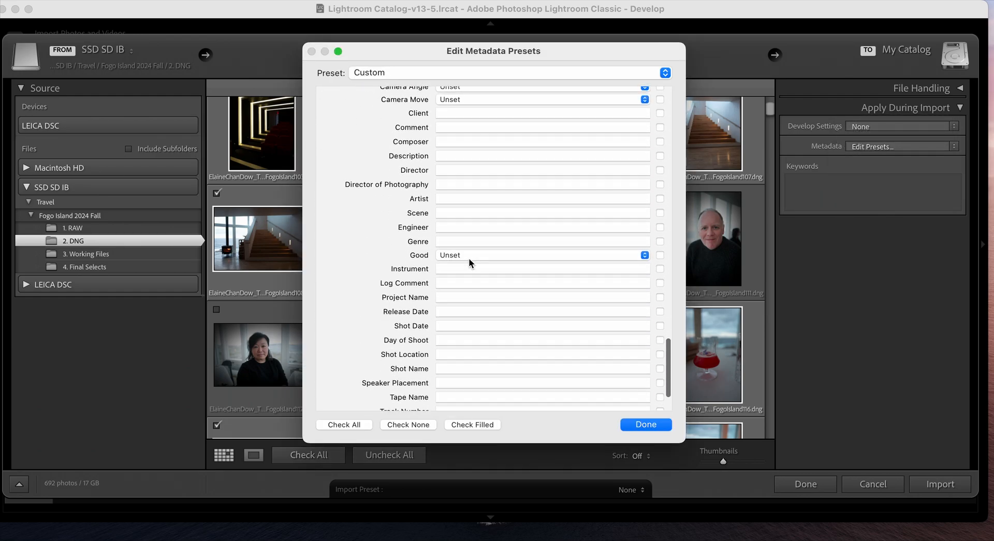
{"action": "scroll", "coordinate": [469, 262], "scroll_direction": "up", "scroll_amount": 6}
{"action": "scroll", "coordinate": [469, 262], "scroll_direction": "up", "scroll_amount": 8}
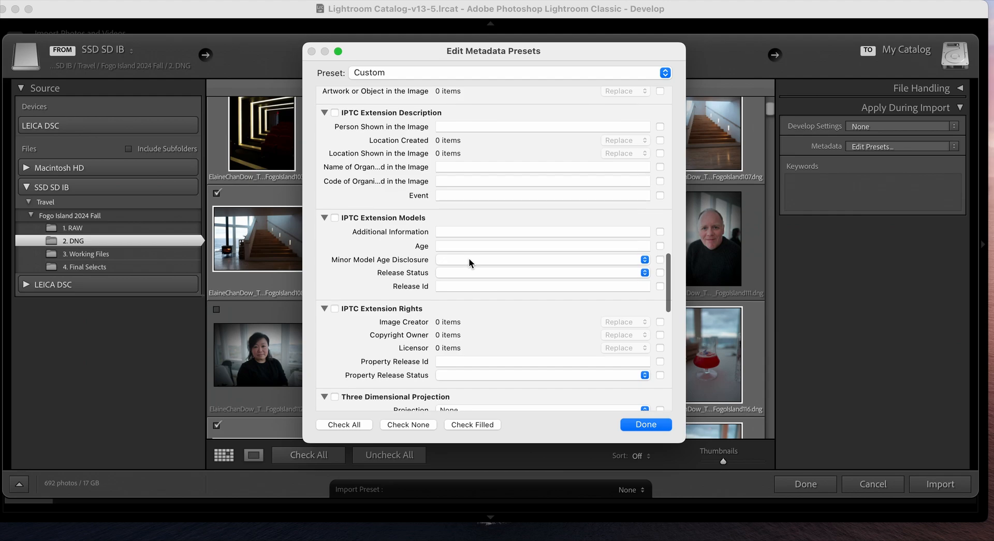
{"action": "scroll", "coordinate": [469, 262], "scroll_direction": "up", "scroll_amount": 10}
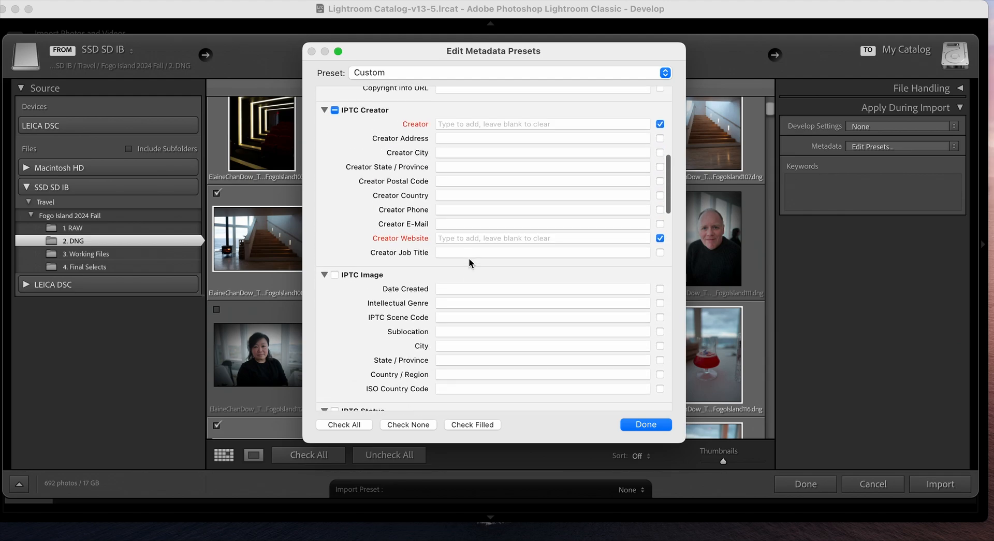
{"action": "scroll", "coordinate": [469, 259], "scroll_direction": "up", "scroll_amount": 3}
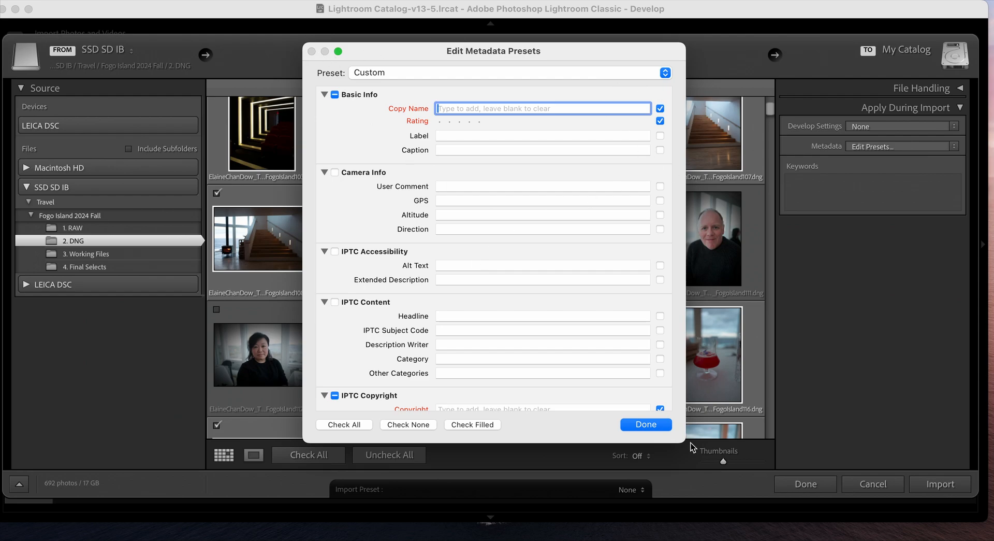
{"action": "left_click", "coordinate": [667, 425]}
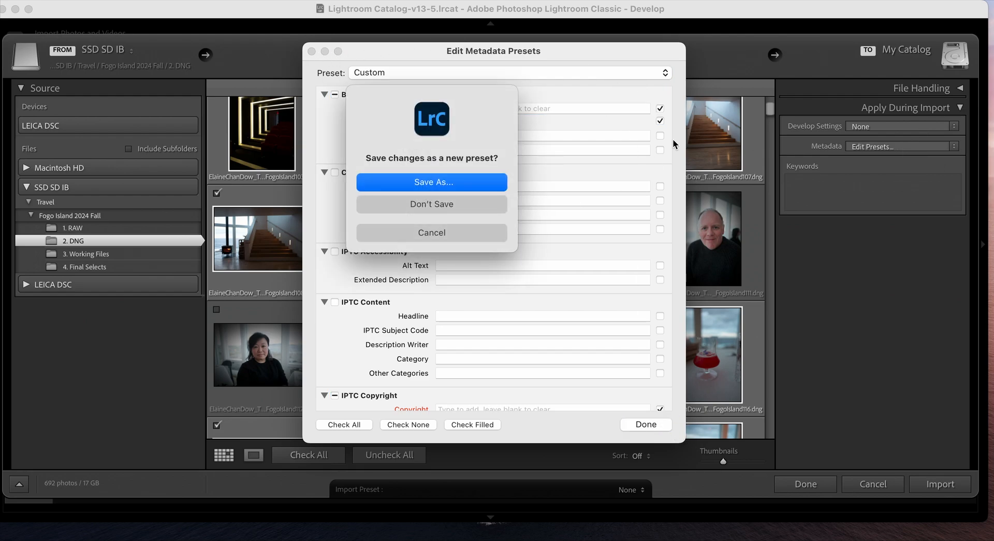
{"action": "left_click", "coordinate": [447, 205]}
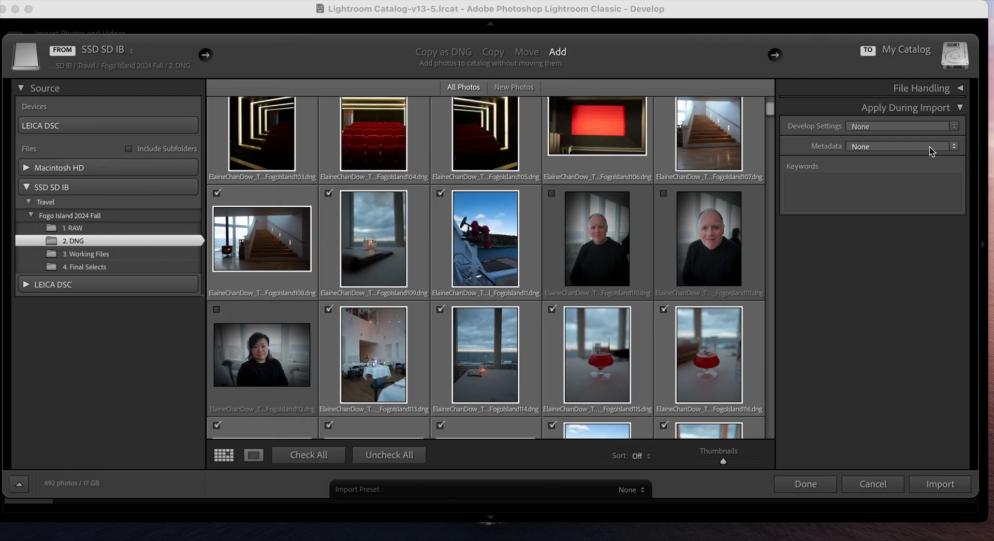
Review the fields in the existing metadata preset editor and close it without changing any values.
{"action": "left_click", "coordinate": [930, 146]}
{"action": "left_click", "coordinate": [903, 182]}
{"action": "left_click", "coordinate": [869, 148]}
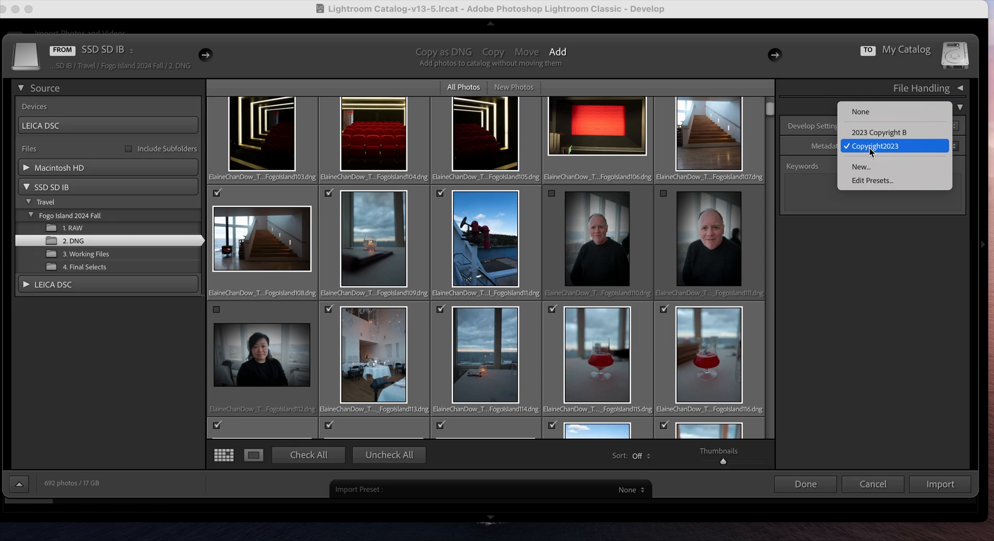
{"action": "left_click", "coordinate": [874, 181]}
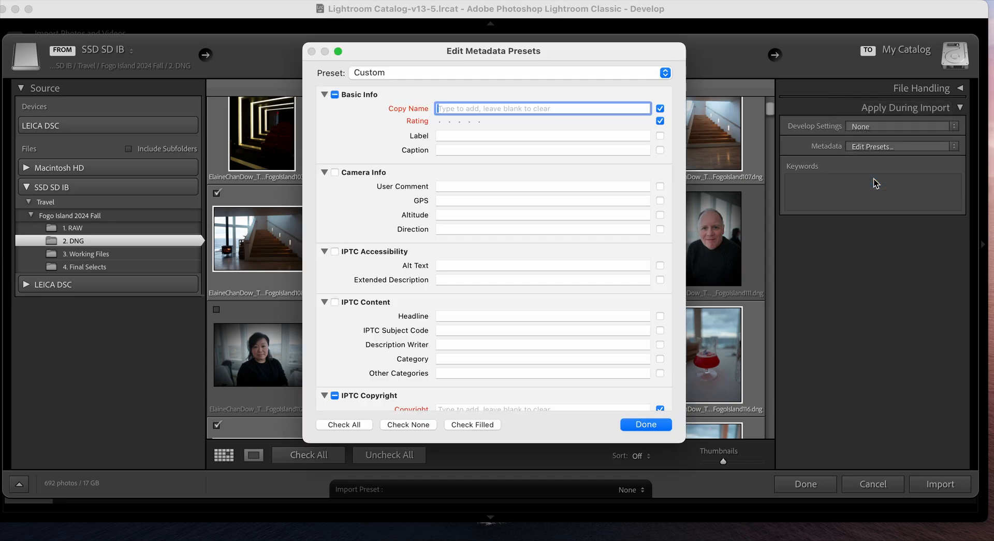
{"action": "scroll", "coordinate": [560, 295], "scroll_direction": "down", "scroll_amount": 20}
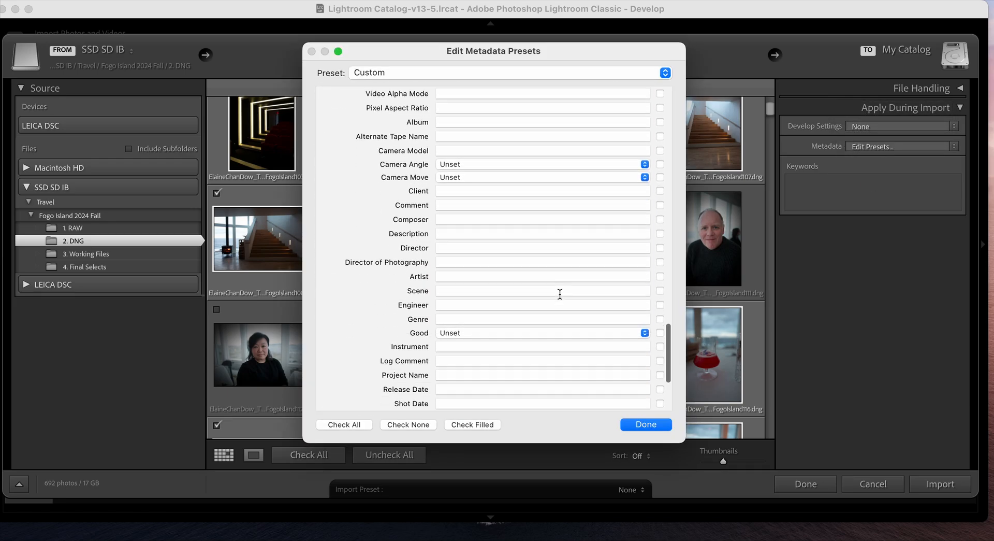
{"action": "scroll", "coordinate": [560, 294], "scroll_direction": "up", "scroll_amount": 20}
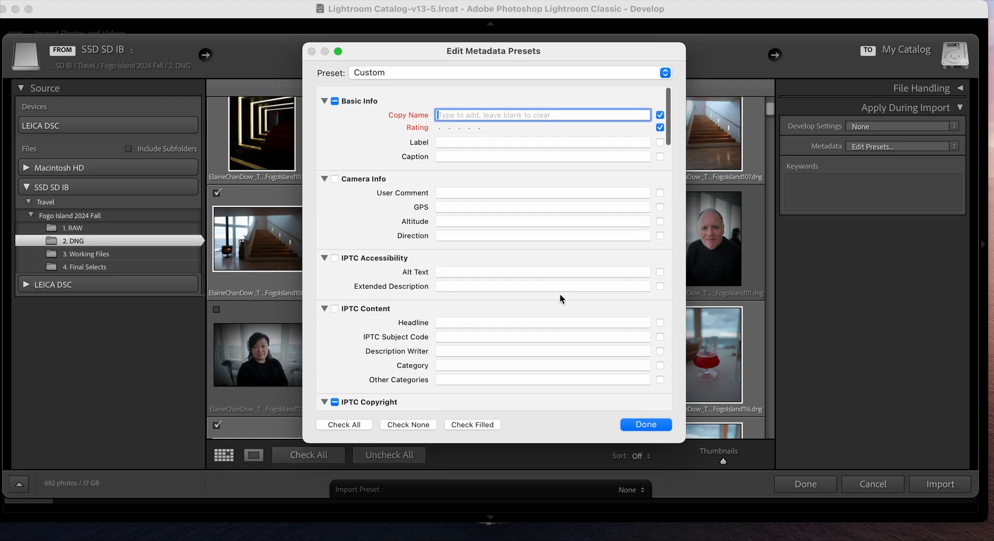
{"action": "left_click", "coordinate": [661, 420]}
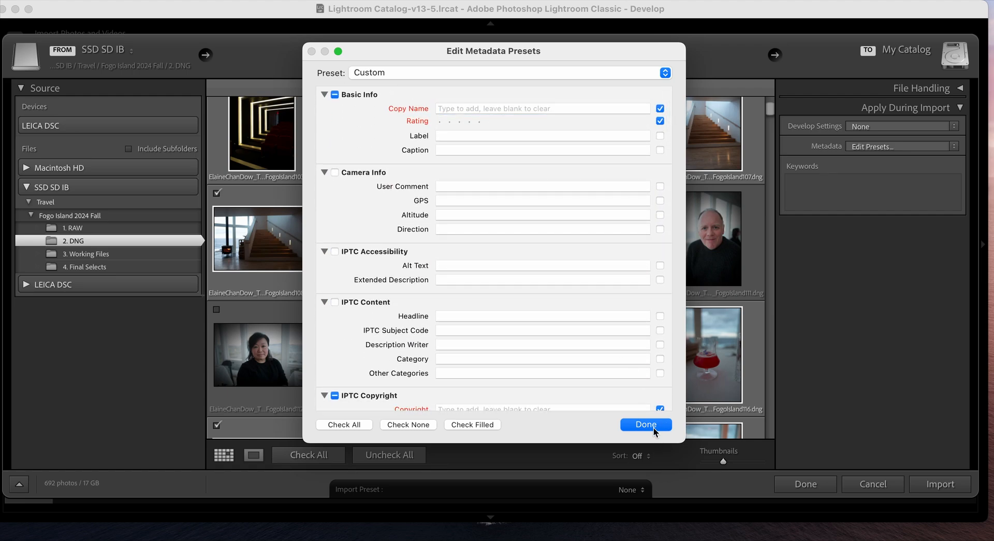
{"action": "left_click", "coordinate": [653, 425]}
{"action": "left_click", "coordinate": [418, 205]}
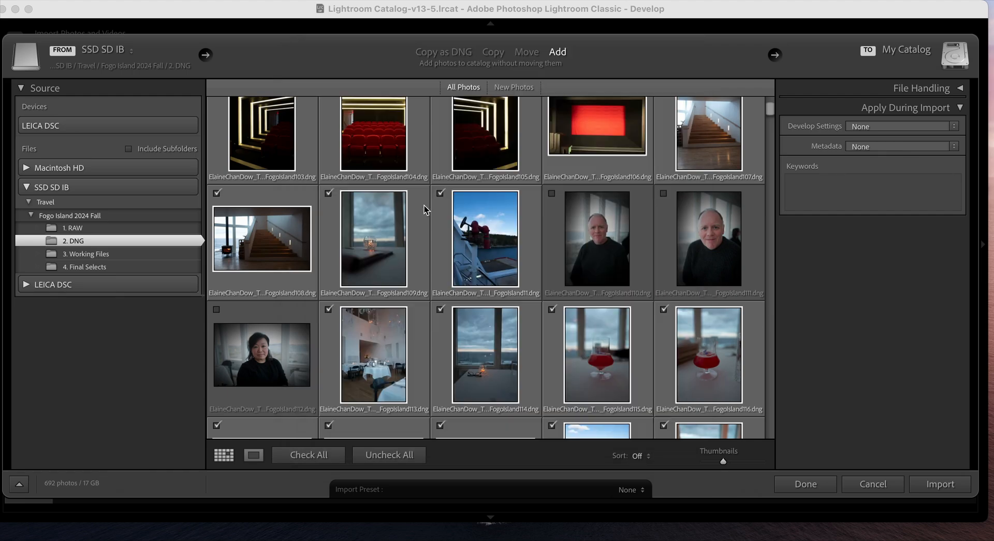
Start a new metadata preset for the import and name it 2024.
{"action": "left_click", "coordinate": [886, 146]}
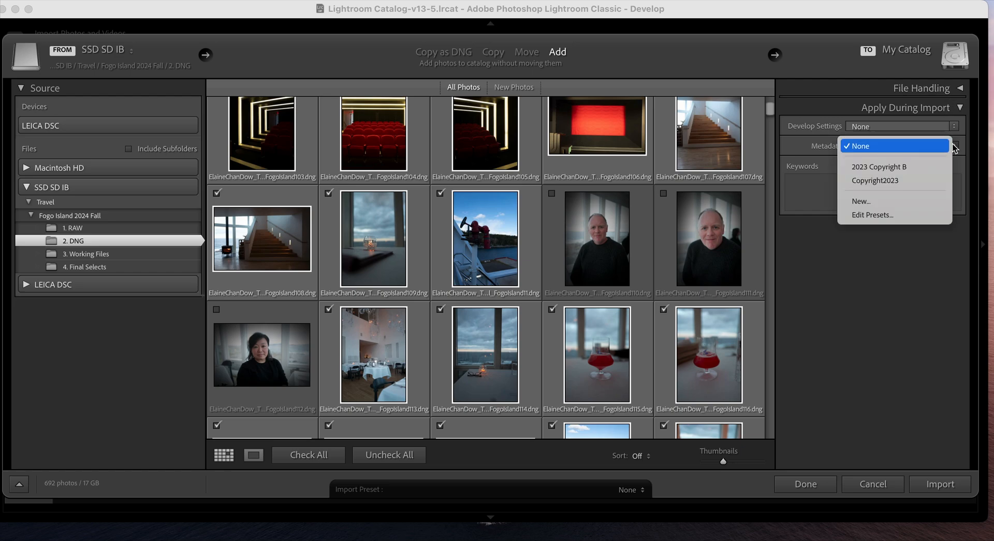
{"action": "left_click", "coordinate": [870, 201]}
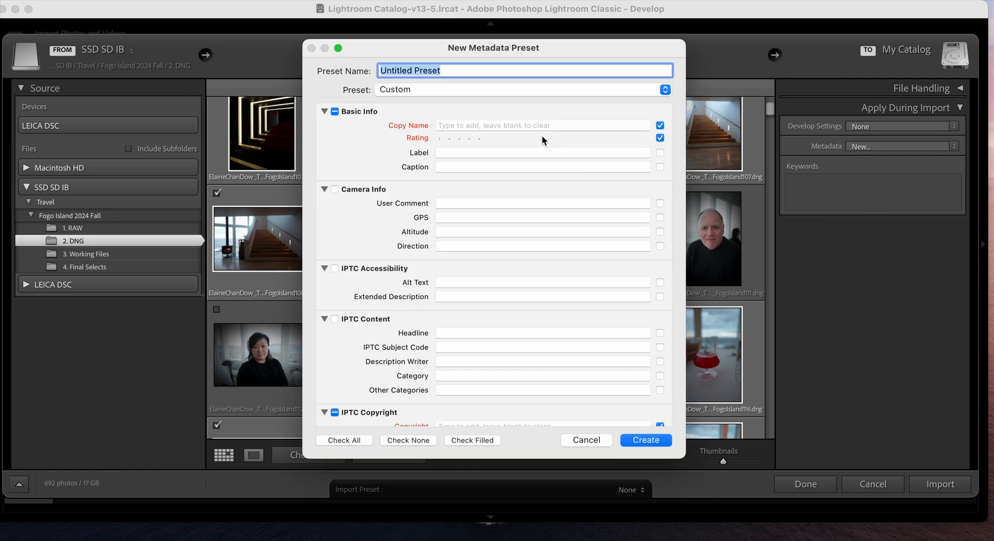
{"action": "type", "text": "220"}
{"action": "key", "text": "BackSpace"}
{"action": "key", "text": "BackSpace"}
{"action": "type", "text": "024"}
{"action": "left_click", "coordinate": [530, 118]}
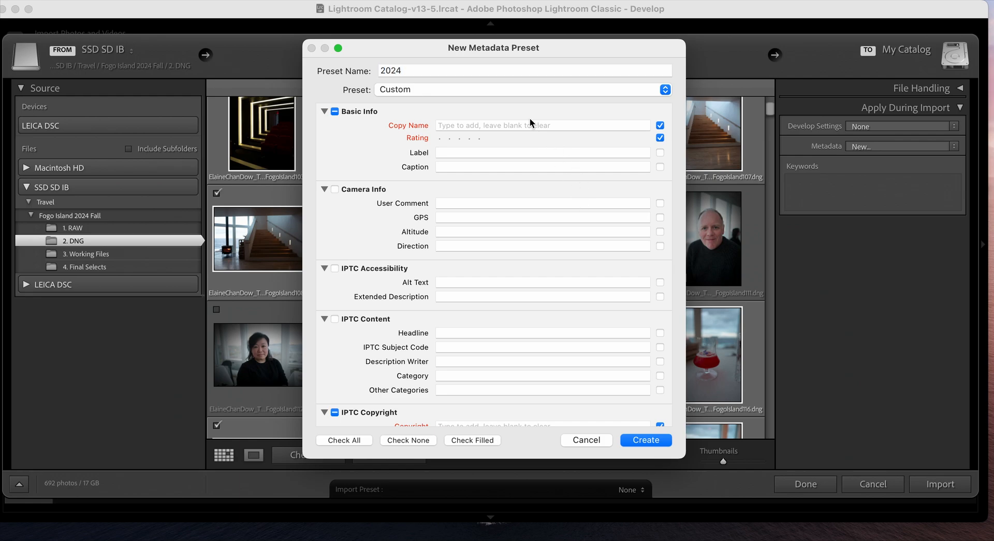
Enter the photographer's full name as the preset's Copy Name and exclude Rating from the preset.
{"action": "left_click", "coordinate": [531, 125]}
{"action": "type", "text": "Elaine Chan"}
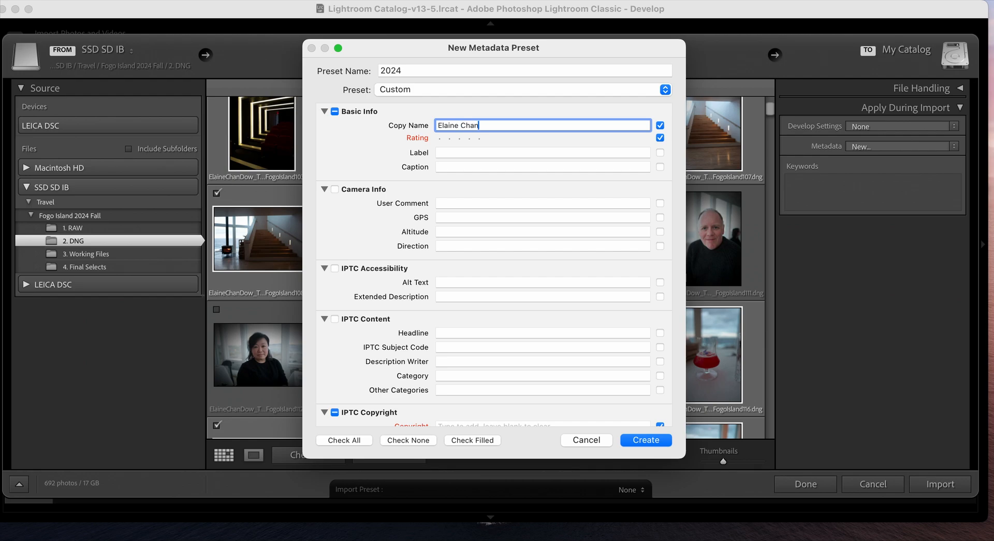
{"action": "type", "text": "-Dow"}
{"action": "left_click", "coordinate": [660, 138]}
Fill in both the Caption and the Label with "Do not use without permission".
{"action": "left_click", "coordinate": [542, 168]}
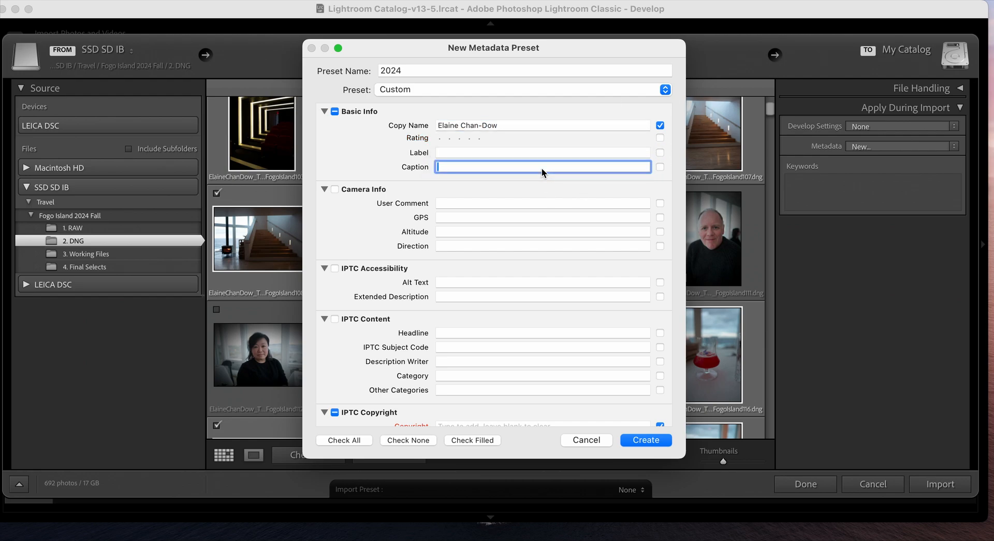
{"action": "type", "text": "Do not use without permission"}
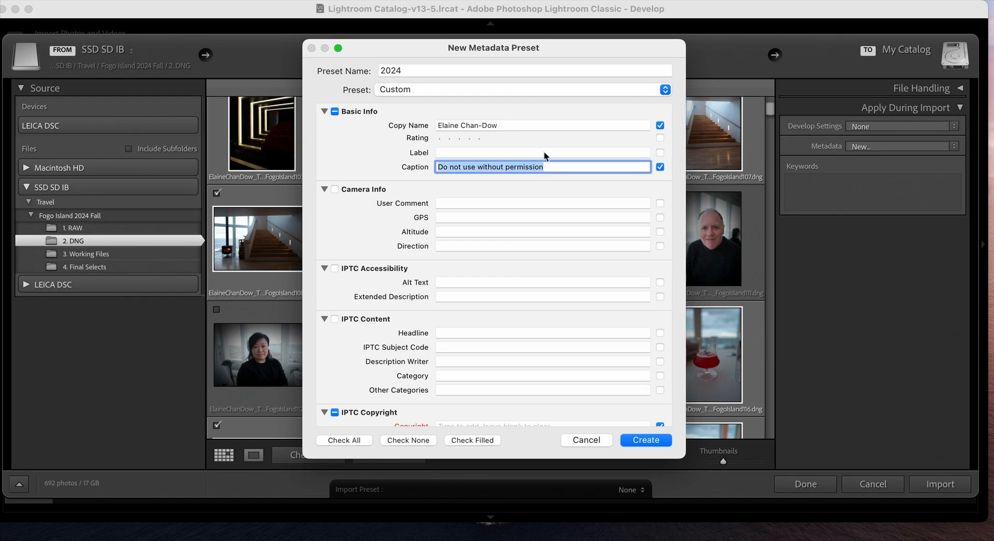
{"action": "left_click", "coordinate": [536, 152]}
{"action": "type", "text": "Do not use without permission"}
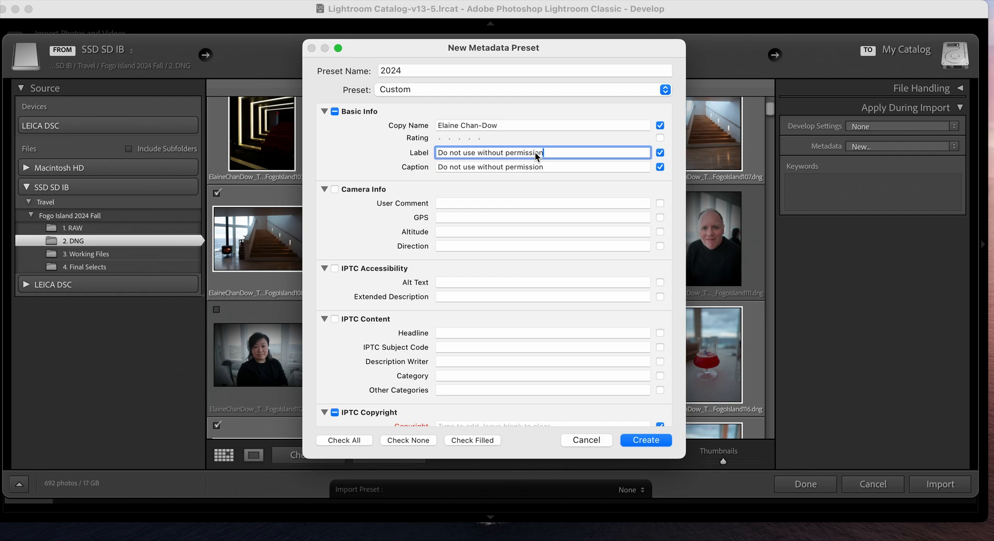
Enter the photographer's full name as the Copyright value under IPTC Copyright.
{"action": "scroll", "coordinate": [535, 151], "scroll_direction": "down", "scroll_amount": 3}
{"action": "scroll", "coordinate": [535, 151], "scroll_direction": "down", "scroll_amount": 3}
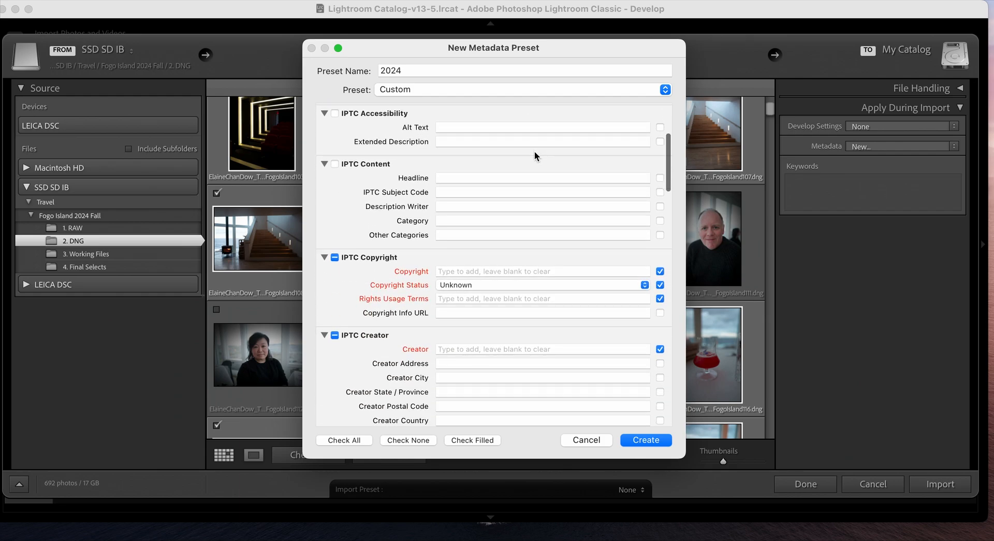
{"action": "scroll", "coordinate": [535, 151], "scroll_direction": "down", "scroll_amount": 1}
{"action": "scroll", "coordinate": [534, 156], "scroll_direction": "down", "scroll_amount": 1}
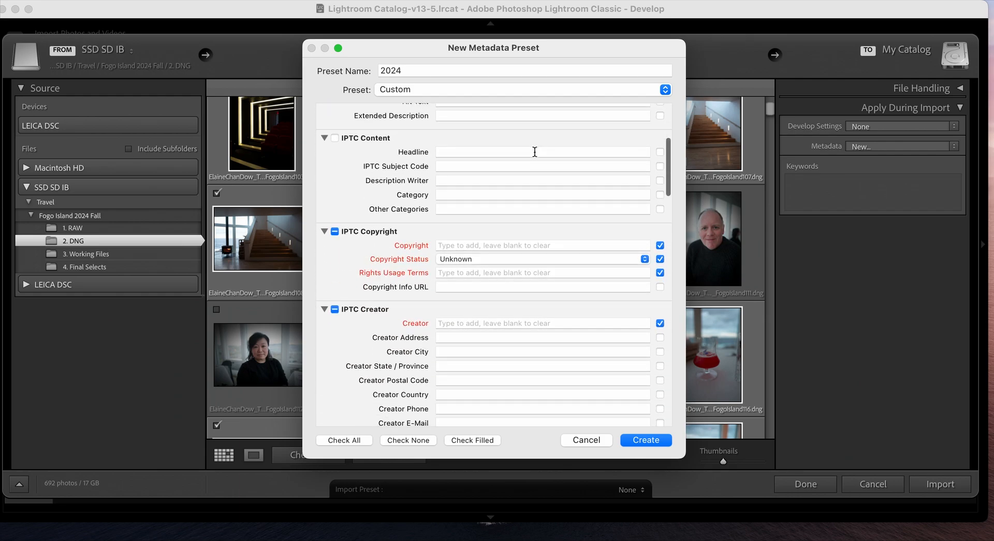
{"action": "scroll", "coordinate": [535, 151], "scroll_direction": "down", "scroll_amount": 3}
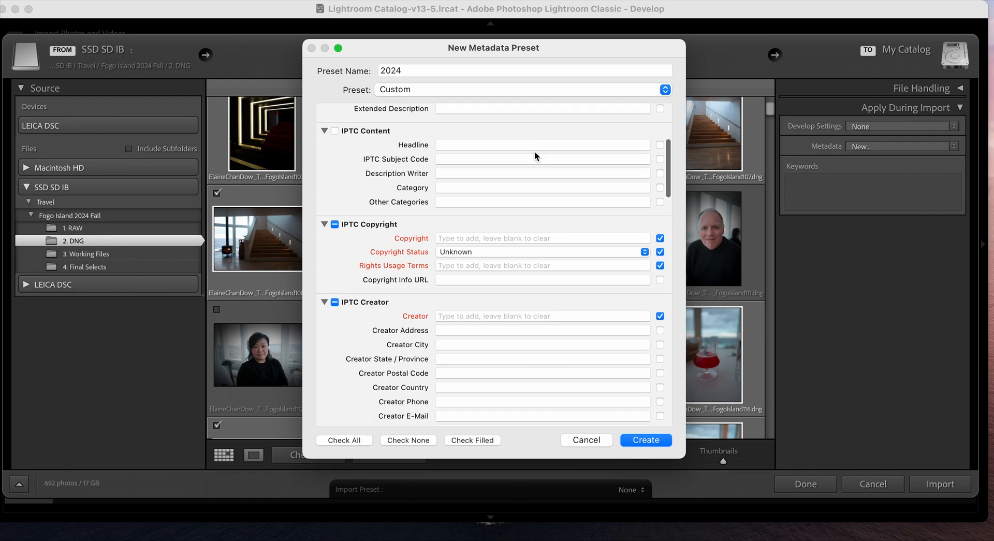
{"action": "scroll", "coordinate": [535, 156], "scroll_direction": "down", "scroll_amount": 1}
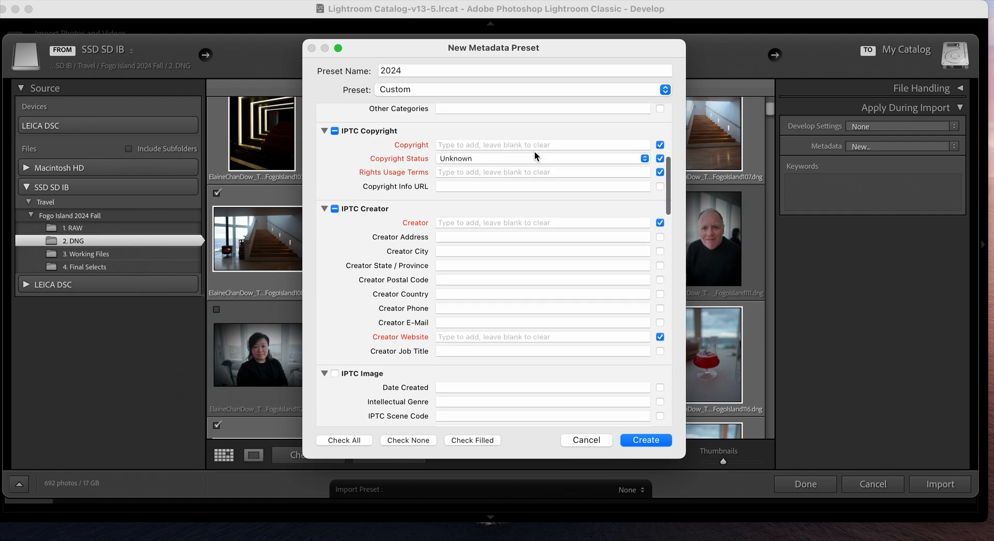
{"action": "left_click", "coordinate": [533, 145]}
{"action": "type", "text": "Elaine Chan"}
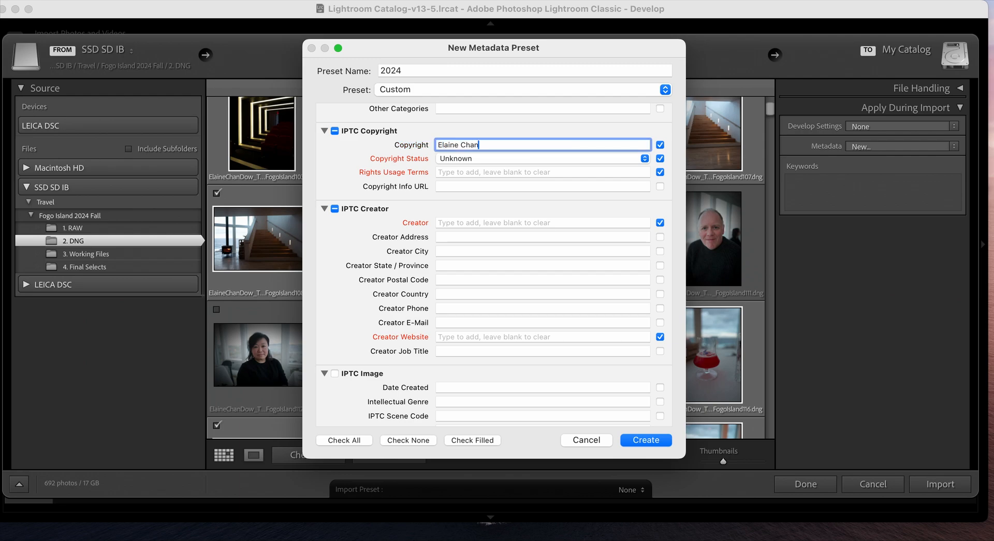
{"action": "type", "text": "-Dow"}
Set Copyright Status to Copyrighted and Rights Usage Terms to "Do not use without permission".
{"action": "left_click", "coordinate": [542, 154]}
{"action": "left_click", "coordinate": [533, 169]}
{"action": "left_click", "coordinate": [517, 171]}
{"action": "type", "text": "Do not use without permission"}
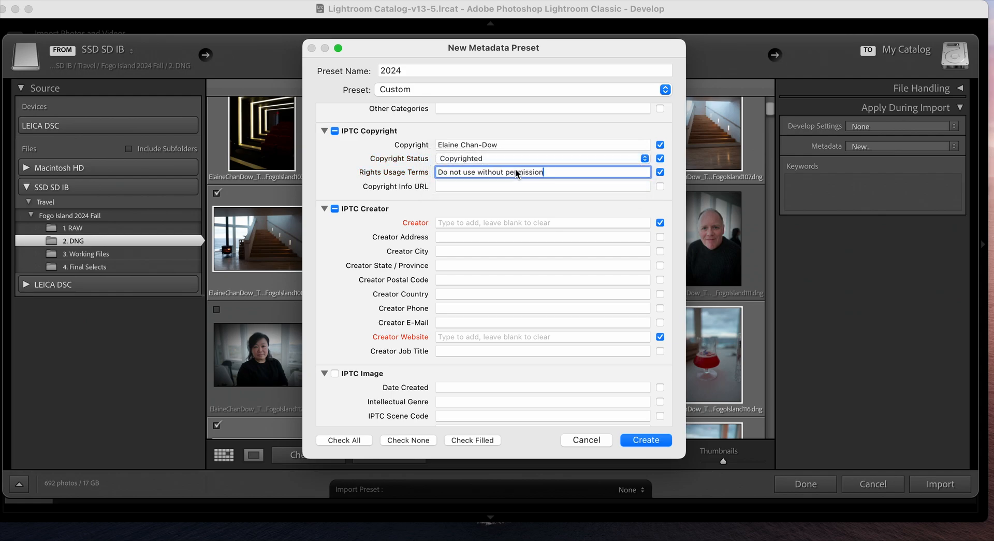
Enter the photographer's full name as Creator under IPTC Creator and exclude Creator Website from the preset.
{"action": "left_click", "coordinate": [509, 181]}
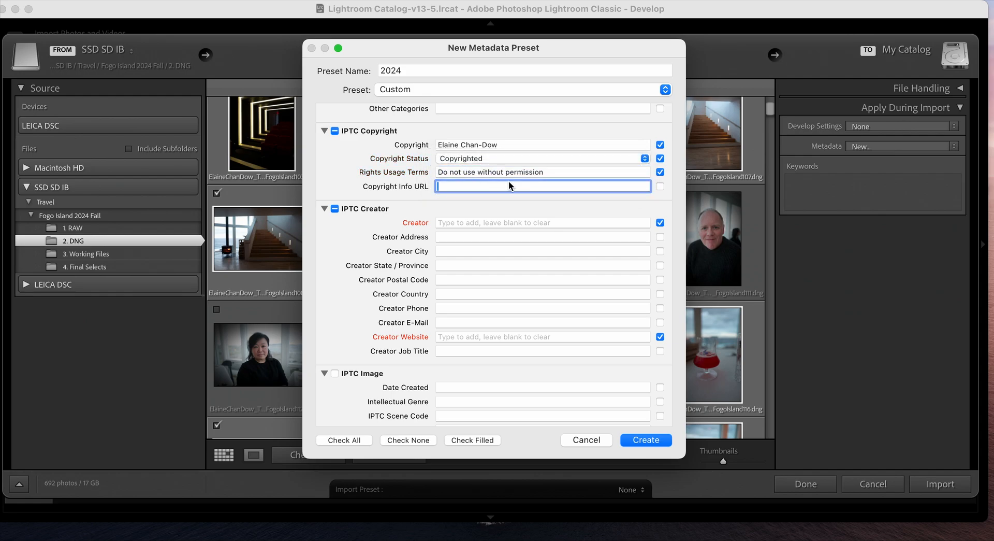
{"action": "scroll", "coordinate": [509, 181], "scroll_direction": "down", "scroll_amount": 3}
{"action": "scroll", "coordinate": [508, 181], "scroll_direction": "up", "scroll_amount": 3}
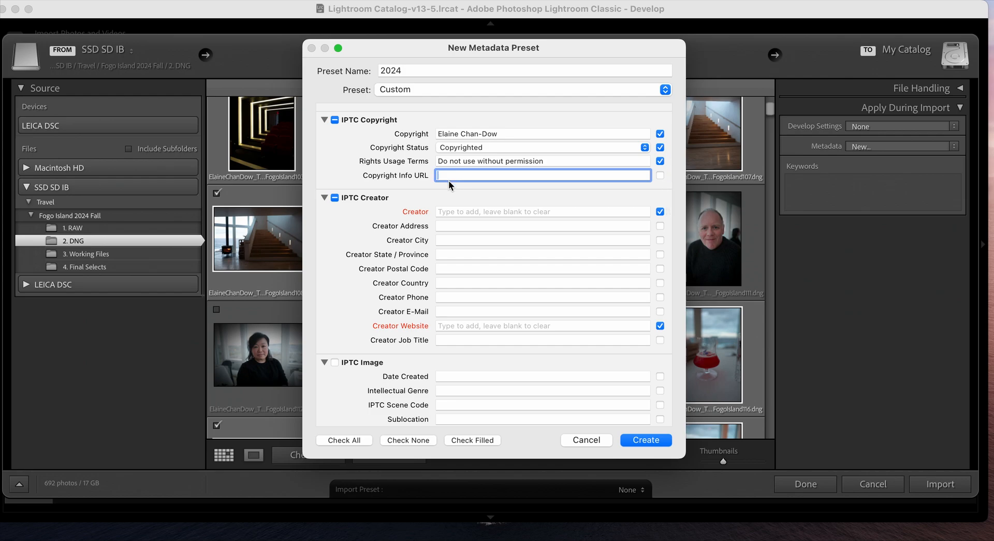
{"action": "left_click", "coordinate": [457, 210]}
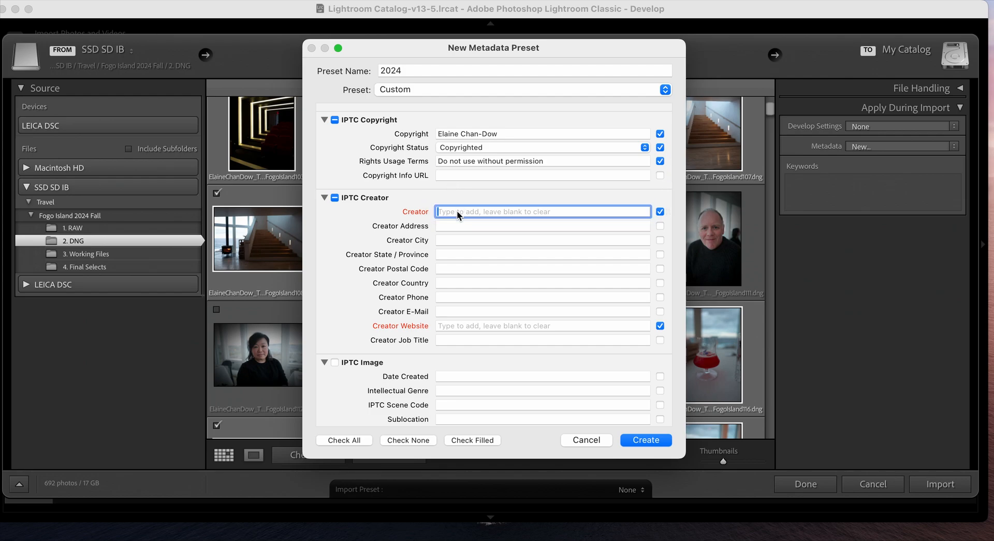
{"action": "type", "text": "Elaine Chan-Dow"}
{"action": "left_click", "coordinate": [464, 324]}
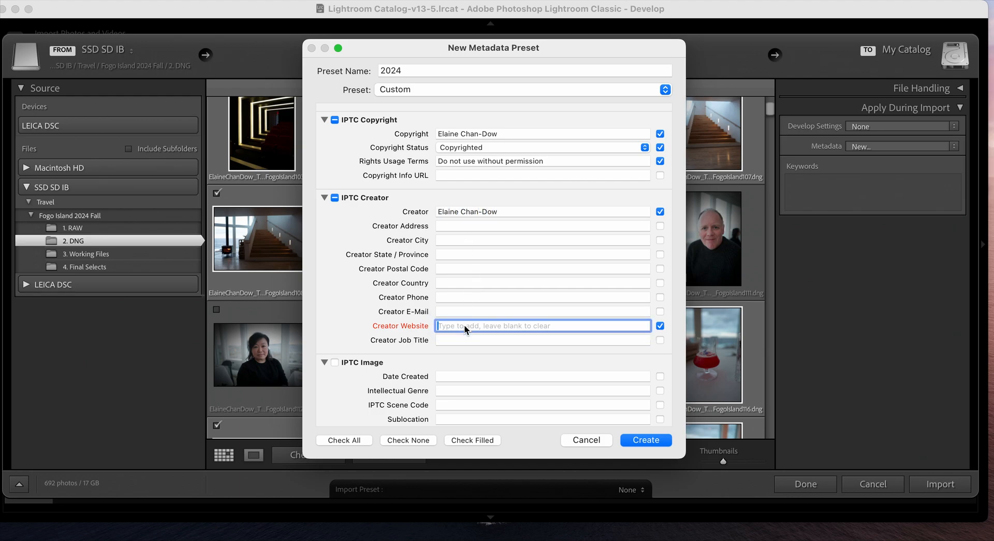
{"action": "left_click", "coordinate": [661, 325]}
Set Date Created under IPTC Image to 2024.
{"action": "scroll", "coordinate": [458, 326], "scroll_direction": "down", "scroll_amount": 6}
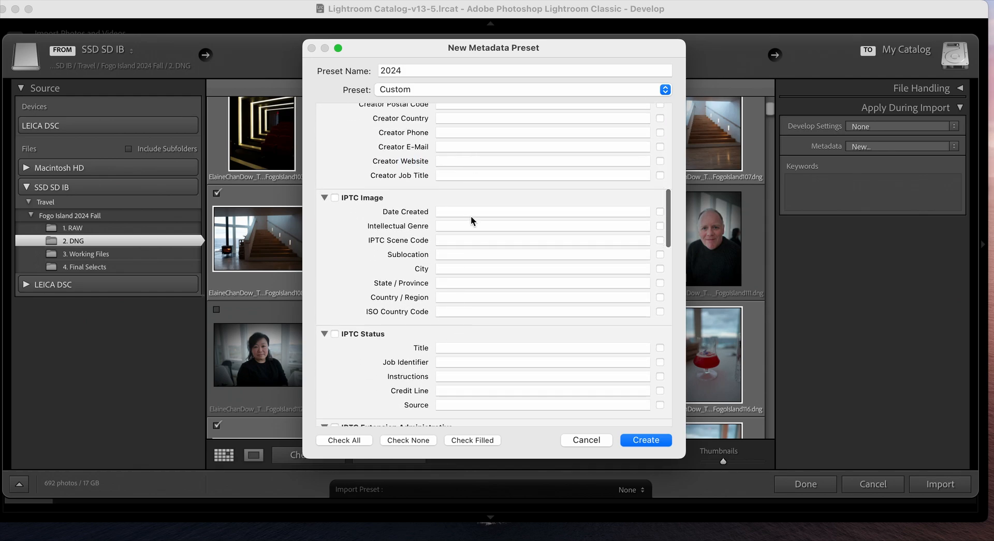
{"action": "scroll", "coordinate": [480, 244], "scroll_direction": "down", "scroll_amount": 2}
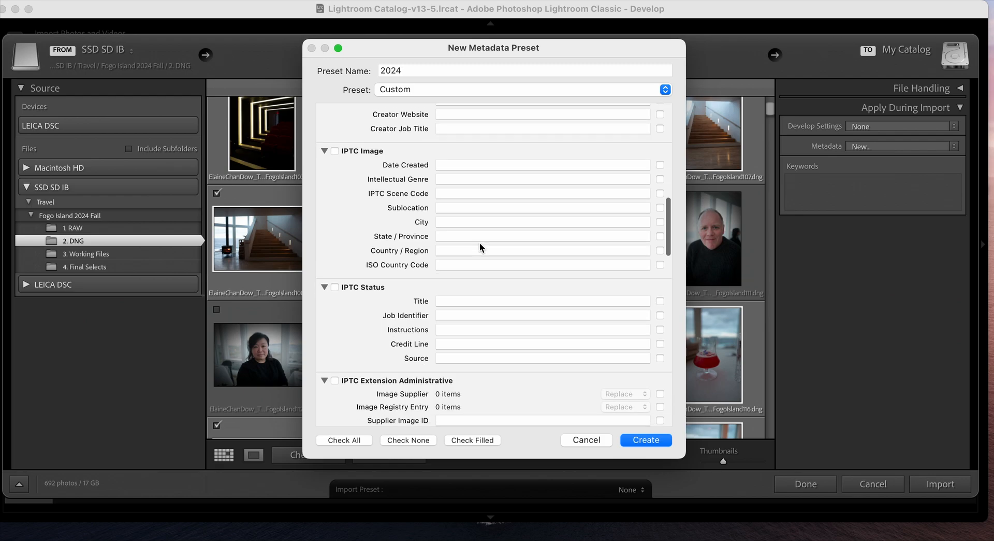
{"action": "scroll", "coordinate": [480, 244], "scroll_direction": "down", "scroll_amount": 3}
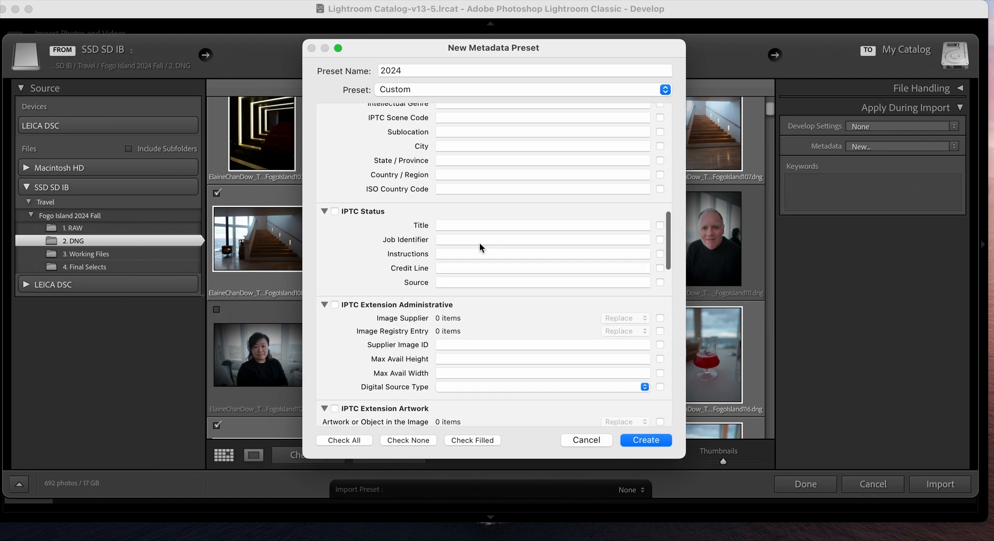
{"action": "scroll", "coordinate": [479, 243], "scroll_direction": "down", "scroll_amount": 2}
{"action": "scroll", "coordinate": [479, 242], "scroll_direction": "up", "scroll_amount": 5}
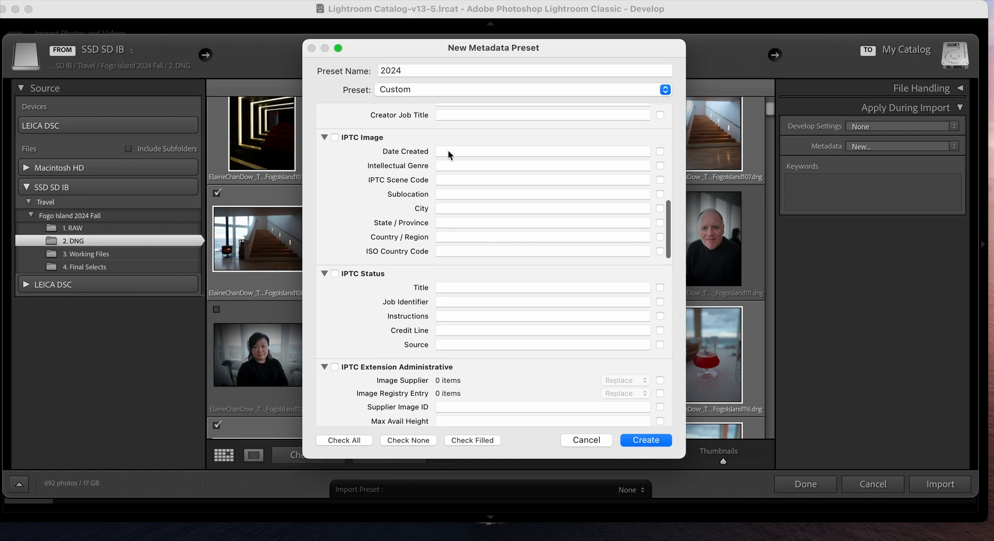
{"action": "left_click", "coordinate": [449, 151]}
{"action": "type", "text": "2024"}
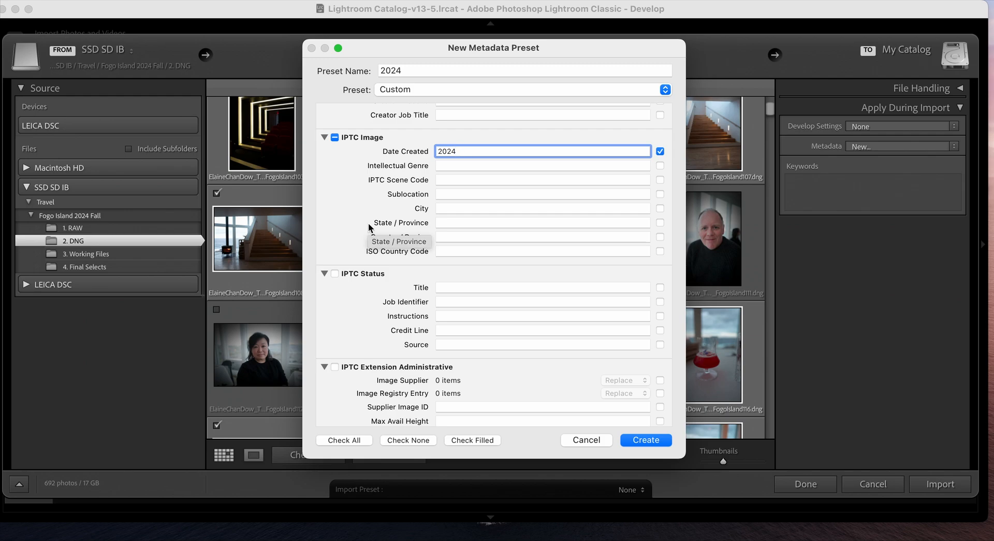
Check the remaining preset fields, leave the preset's keywords blank and create the metadata preset.
{"action": "scroll", "coordinate": [368, 223], "scroll_direction": "down", "scroll_amount": 5}
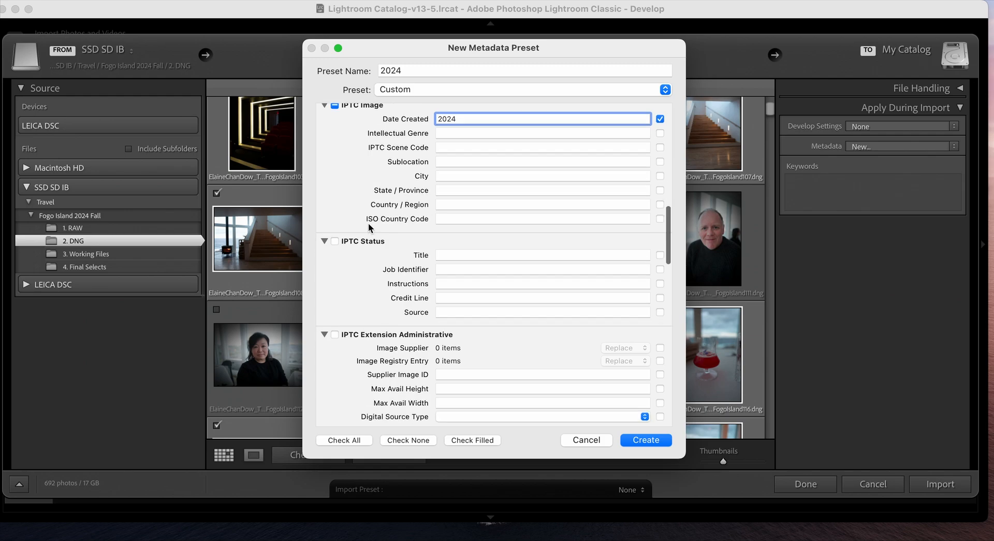
{"action": "scroll", "coordinate": [369, 226], "scroll_direction": "down", "scroll_amount": 10}
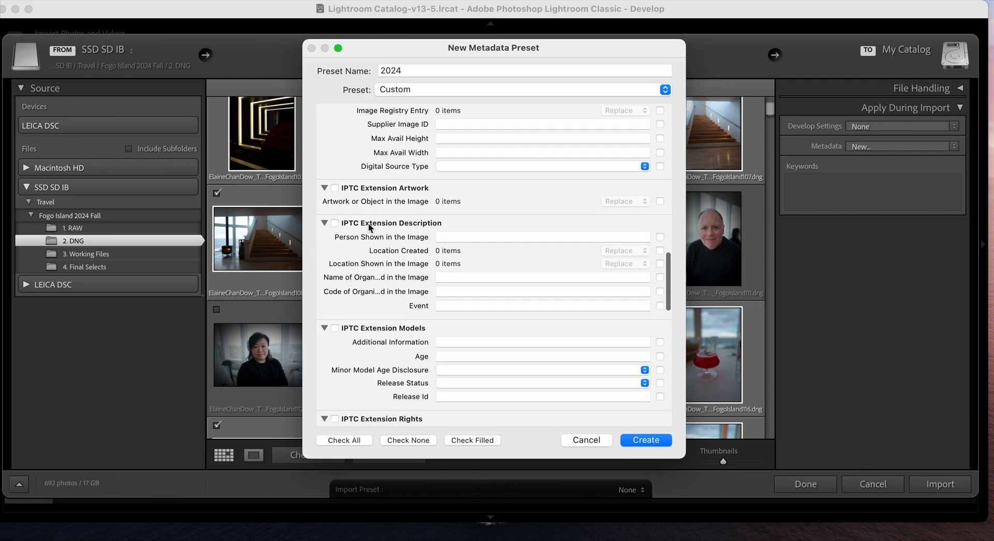
{"action": "scroll", "coordinate": [369, 228], "scroll_direction": "down", "scroll_amount": 14}
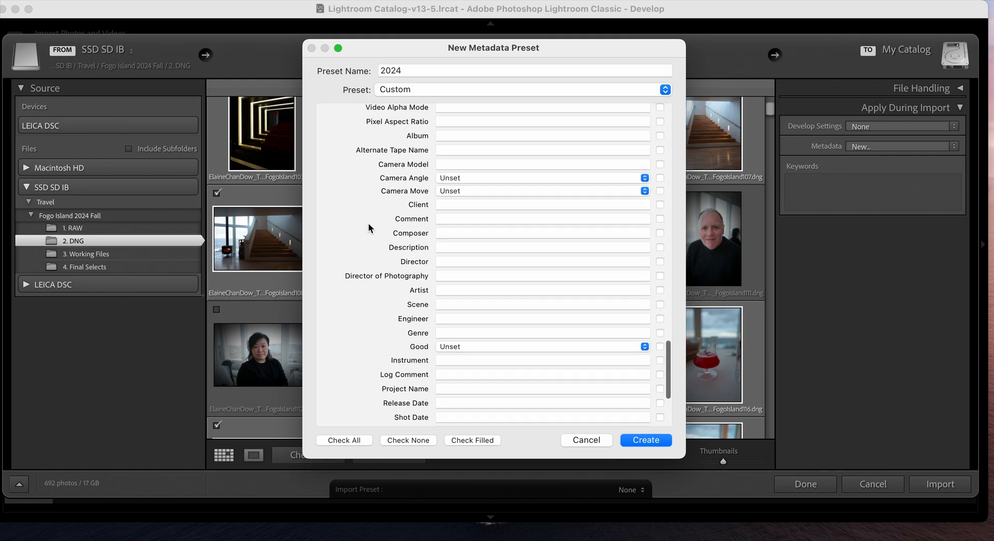
{"action": "left_click", "coordinate": [448, 400]}
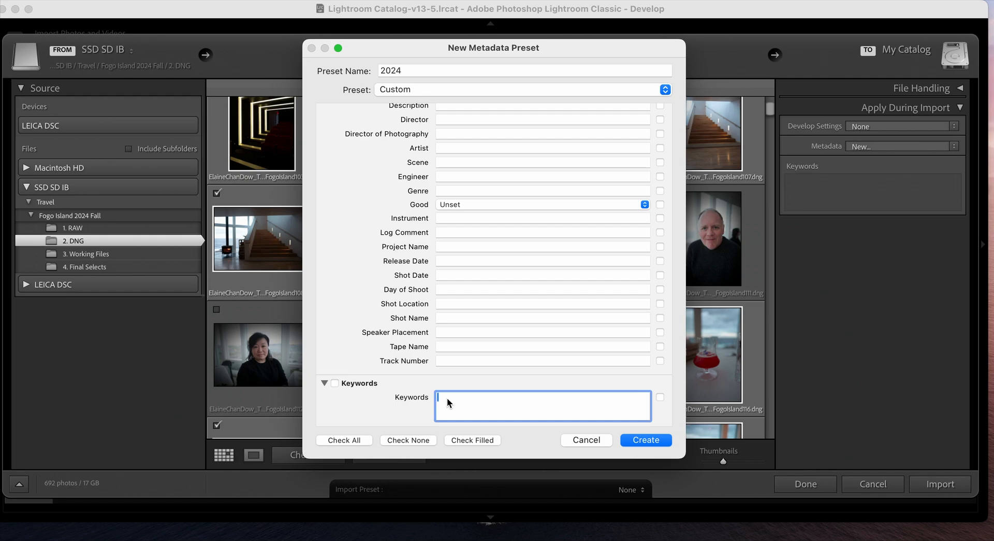
{"action": "left_click", "coordinate": [645, 440]}
Add the keywords Fogo Island, Newfoundland, Travel, Food and Drinks, Culinary, Fogo Island Inn, Autumn, Fall and import the photos.
{"action": "left_click", "coordinate": [883, 189]}
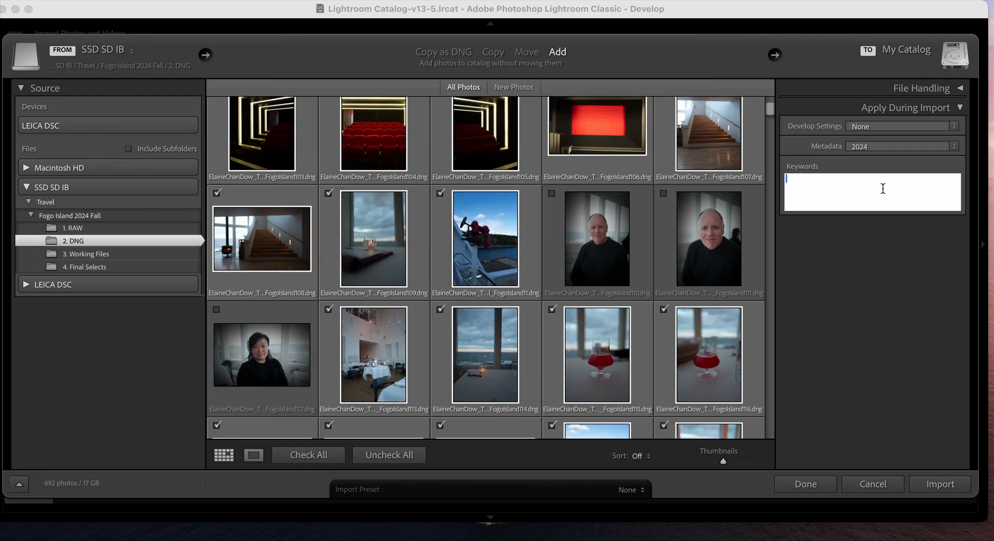
{"action": "type", "text": "Fogo Island, Newfoundland, Travel, Food and "}
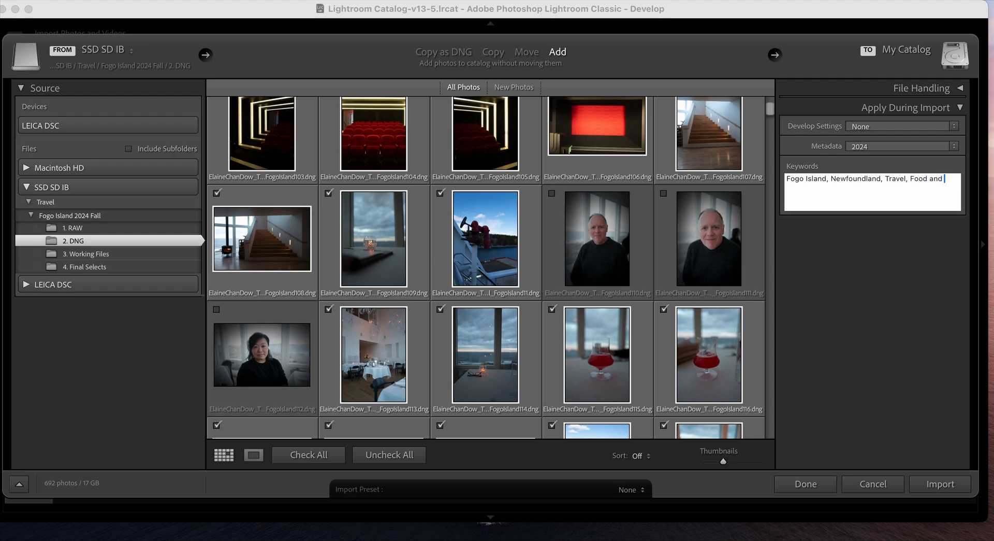
{"action": "type", "text": "Drinks, Culinary, Fogo I"}
{"action": "key", "text": "BackSpace"}
{"action": "type", "text": "Island Inn, "}
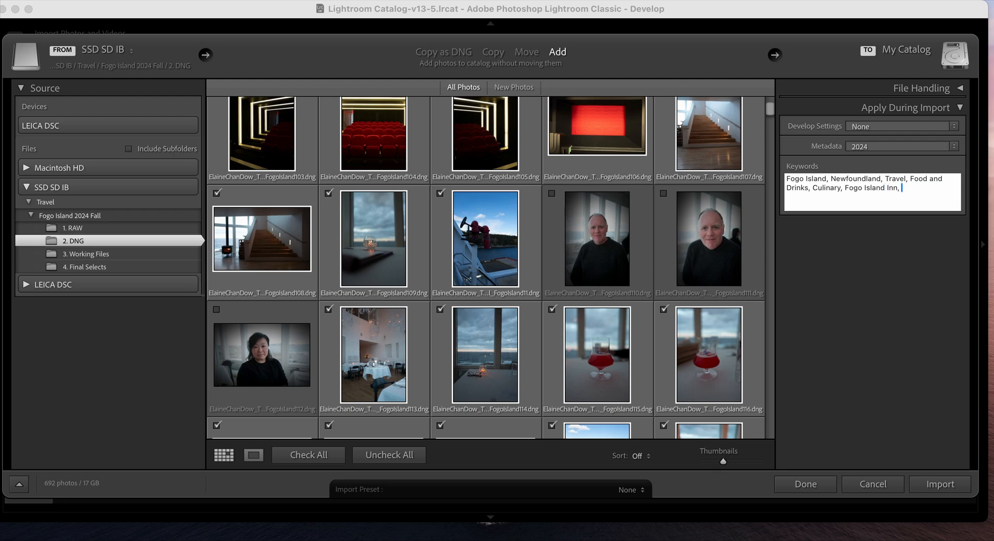
{"action": "type", "text": "Autumn, Fall"}
{"action": "left_click", "coordinate": [894, 228]}
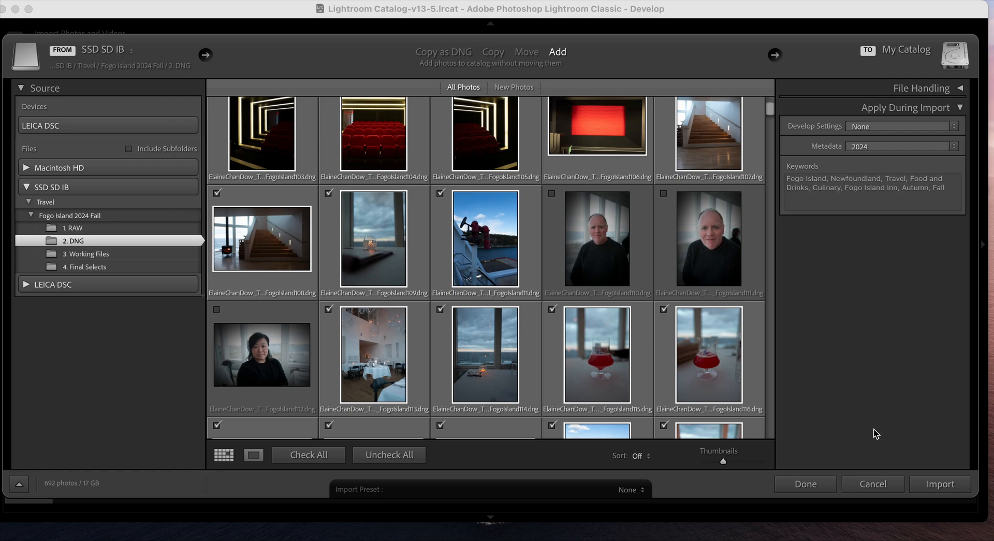
{"action": "left_click", "coordinate": [935, 485]}
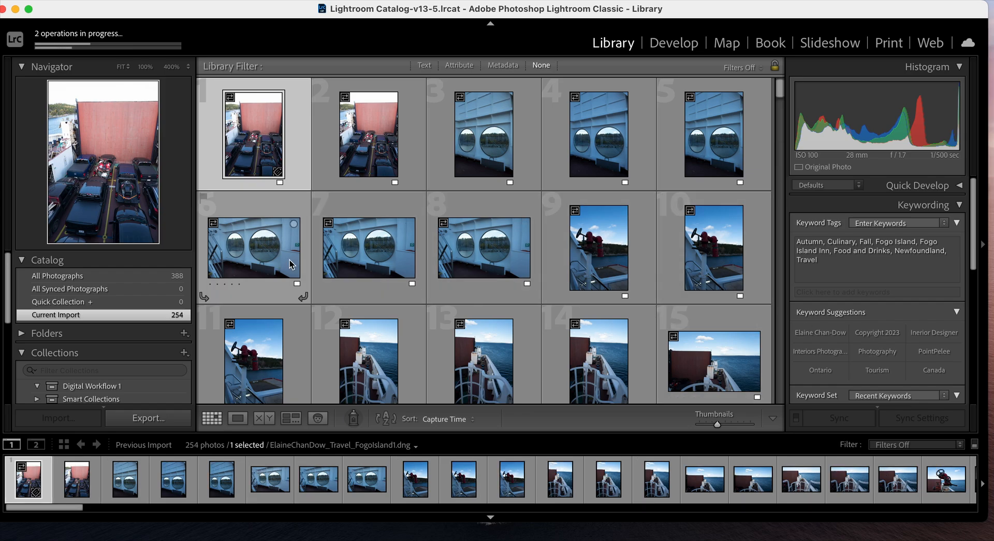
Bring the Collections list into view and select all photos of the import.
{"action": "left_click_drag", "start_coordinate": [8, 300], "coordinate": [9, 356]}
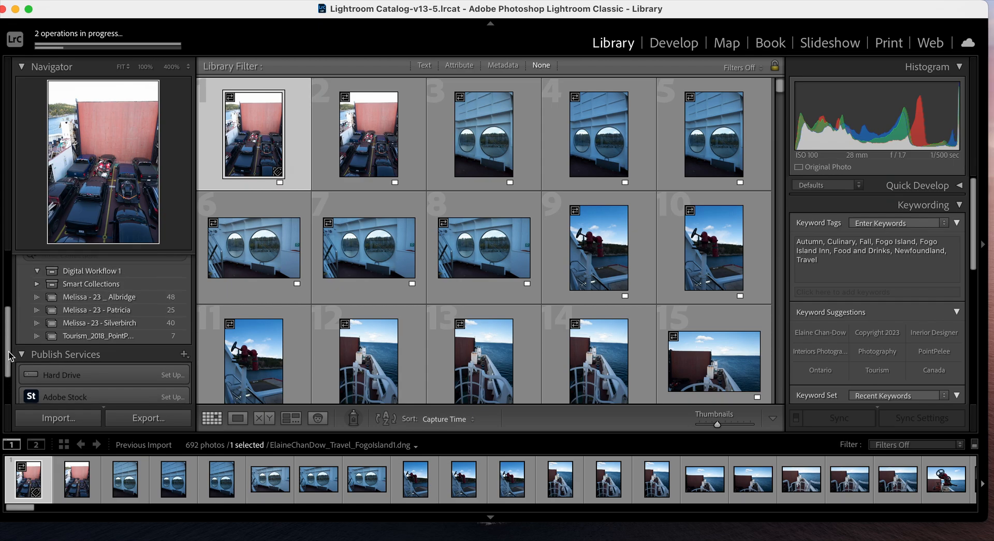
{"action": "mouse_move", "coordinate": [30, 325]}
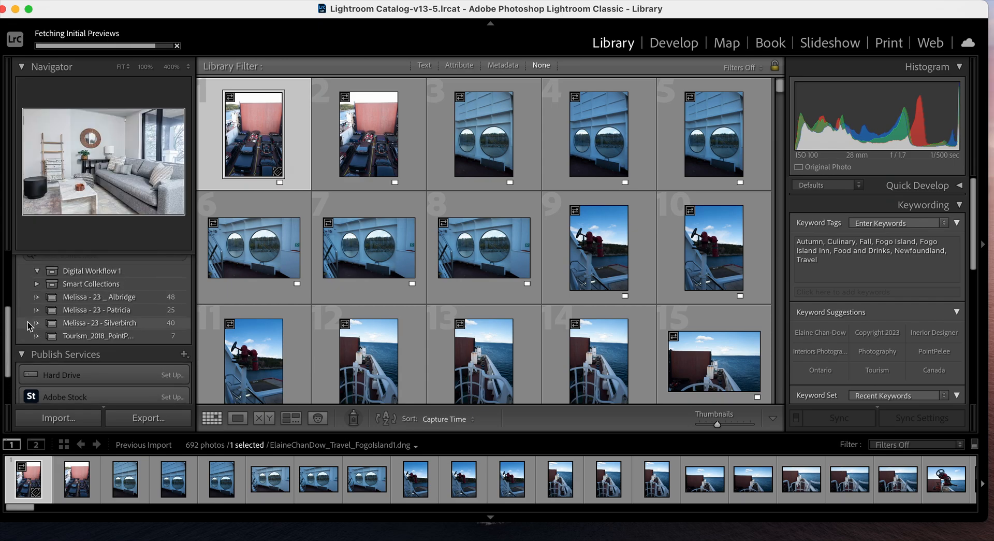
{"action": "scroll", "coordinate": [30, 326], "scroll_direction": "up", "scroll_amount": 2}
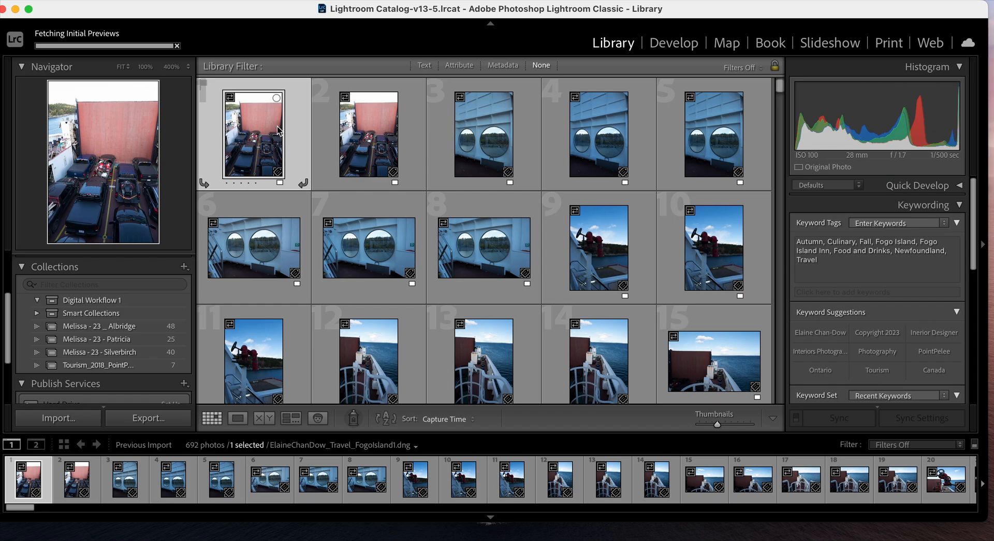
{"action": "key", "text": "super+a"}
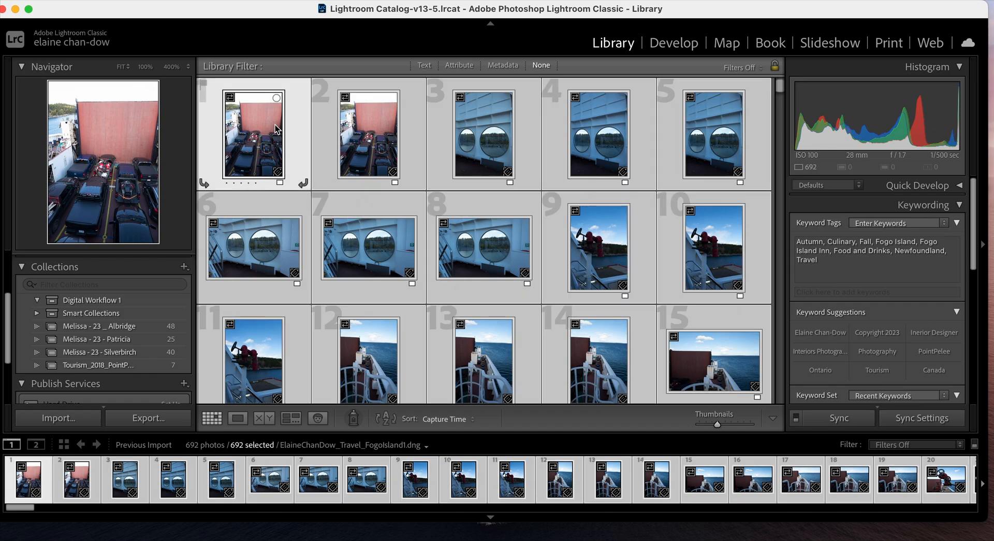
{"action": "mouse_move", "coordinate": [275, 125]}
{"action": "left_click", "coordinate": [130, 0]}
{"action": "mouse_move", "coordinate": [155, 0]}
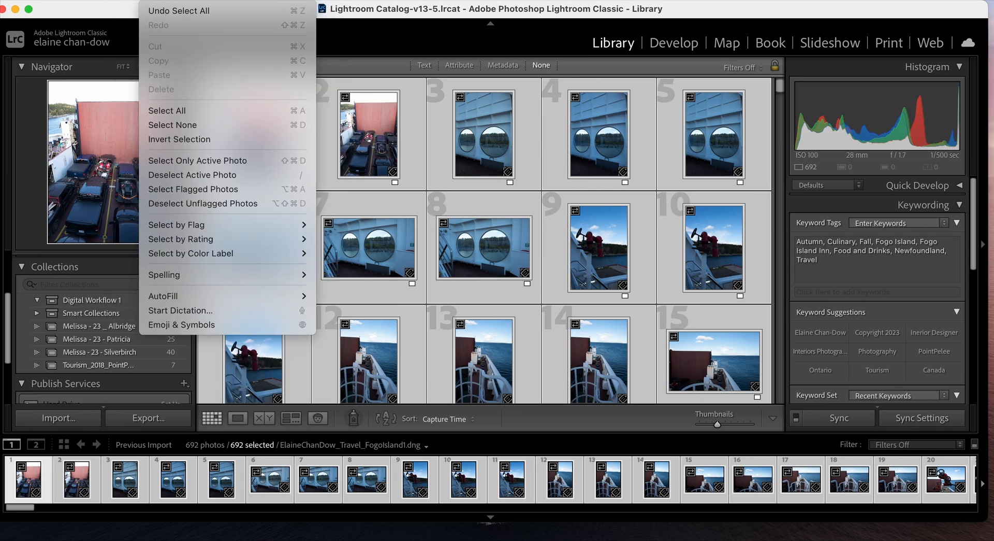
{"action": "left_click", "coordinate": [172, 112]}
{"action": "left_click", "coordinate": [167, 110]}
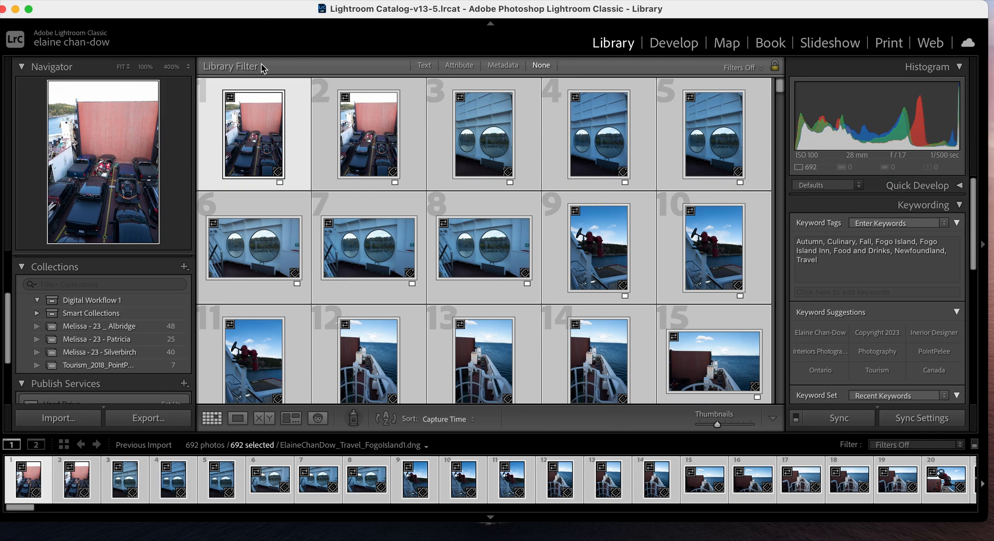
Create a collection named "Travel - 2024 Fogo Island" that includes the selected photos.
{"action": "left_click", "coordinate": [184, 267]}
{"action": "left_click", "coordinate": [194, 280]}
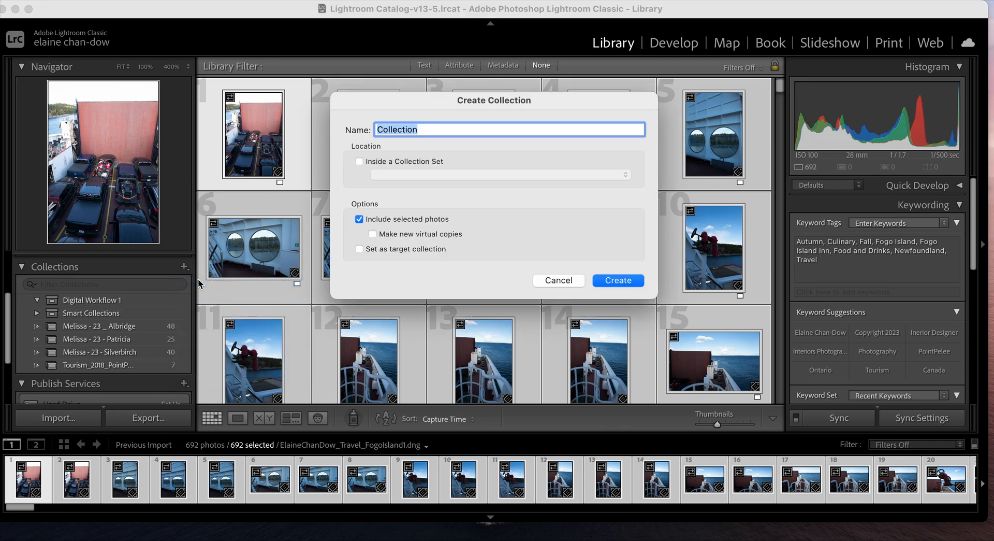
{"action": "type", "text": "Travel -"}
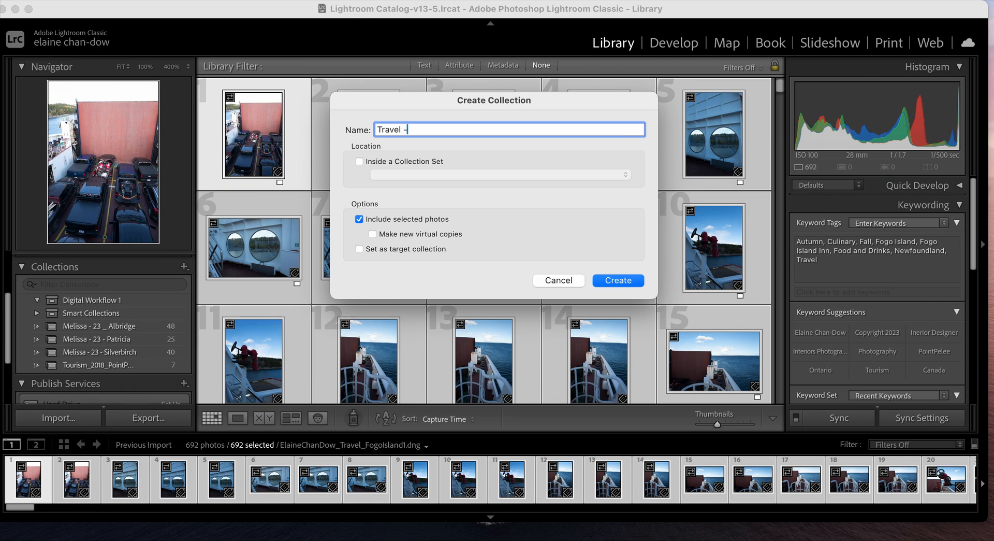
{"action": "type", "text": " 2024 Fogo Island"}
{"action": "left_click", "coordinate": [625, 280]}
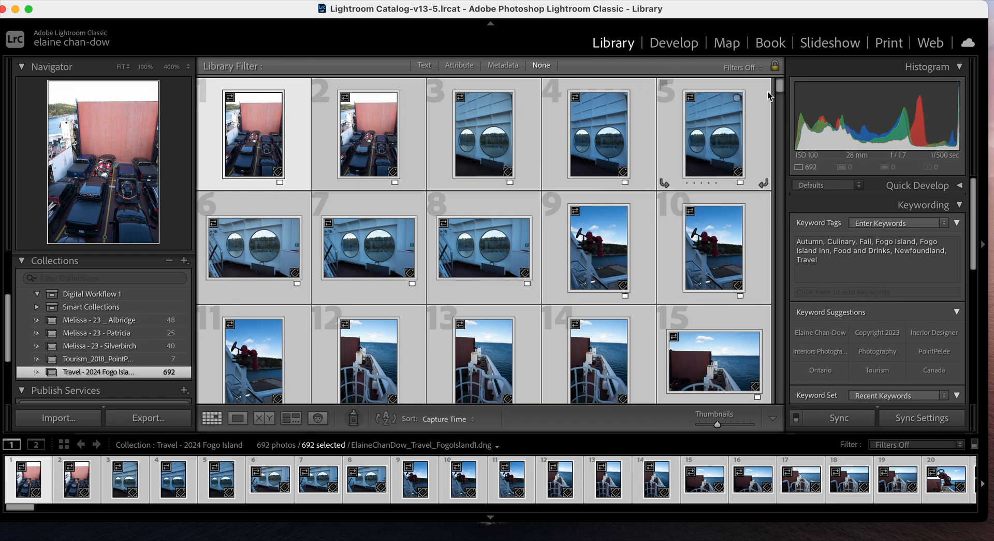
Find the brighter horizontal dining-room photo, number 535 in the collection, and open it in the Develop module.
{"action": "left_click_drag", "start_coordinate": [780, 87], "coordinate": [784, 320]}
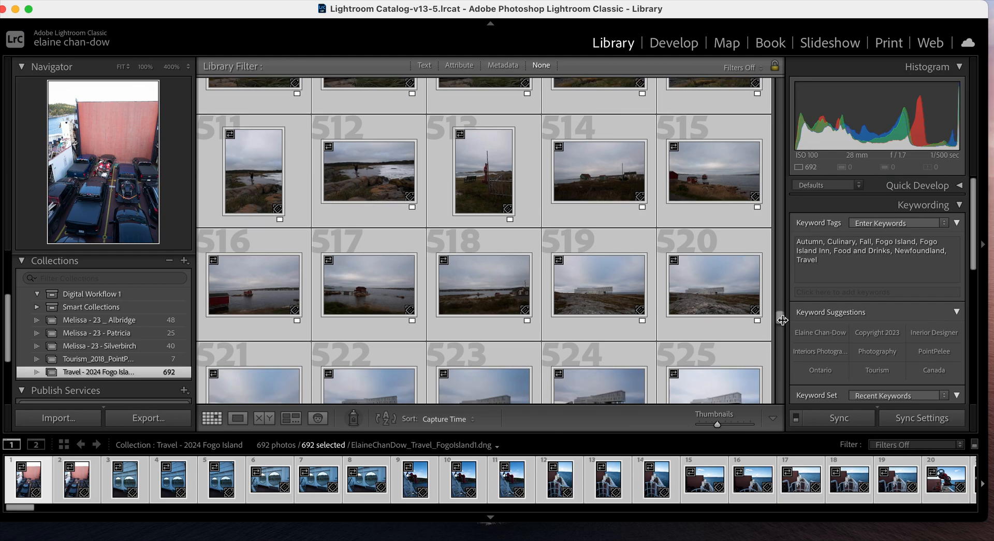
{"action": "scroll", "coordinate": [608, 291], "scroll_direction": "down", "scroll_amount": 2}
{"action": "scroll", "coordinate": [607, 291], "scroll_direction": "down", "scroll_amount": 2}
{"action": "scroll", "coordinate": [607, 293], "scroll_direction": "down", "scroll_amount": 1}
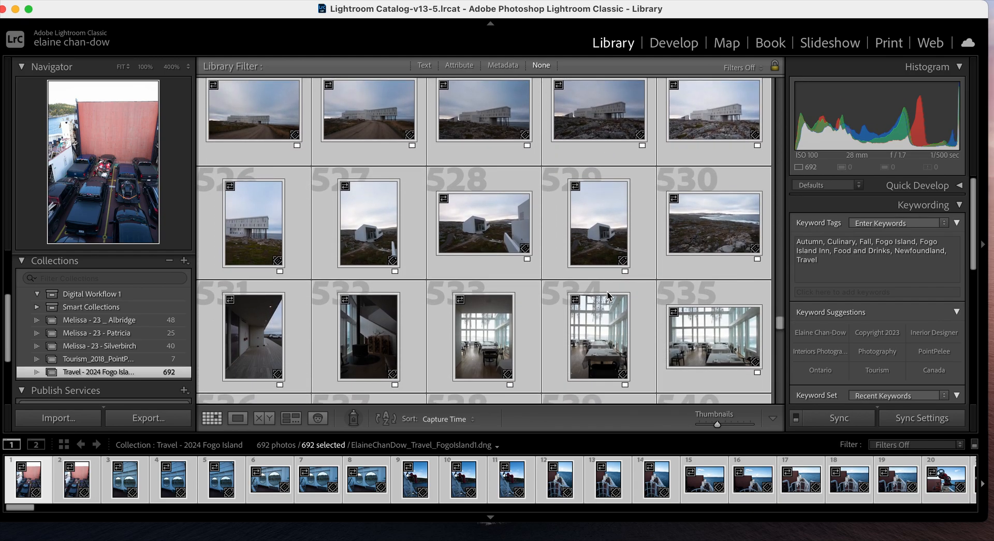
{"action": "scroll", "coordinate": [607, 294], "scroll_direction": "down", "scroll_amount": 3}
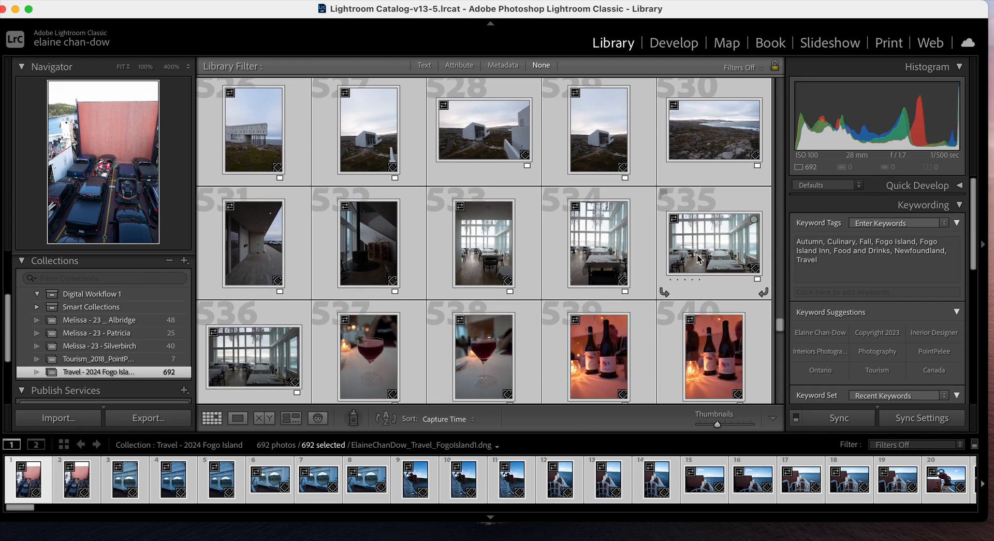
{"action": "left_click", "coordinate": [697, 260]}
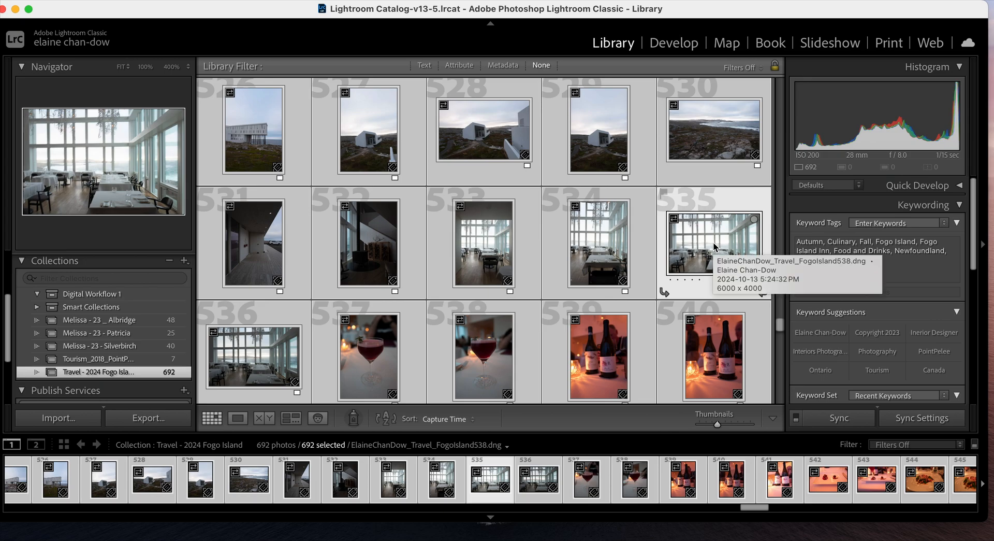
{"action": "left_click", "coordinate": [679, 44]}
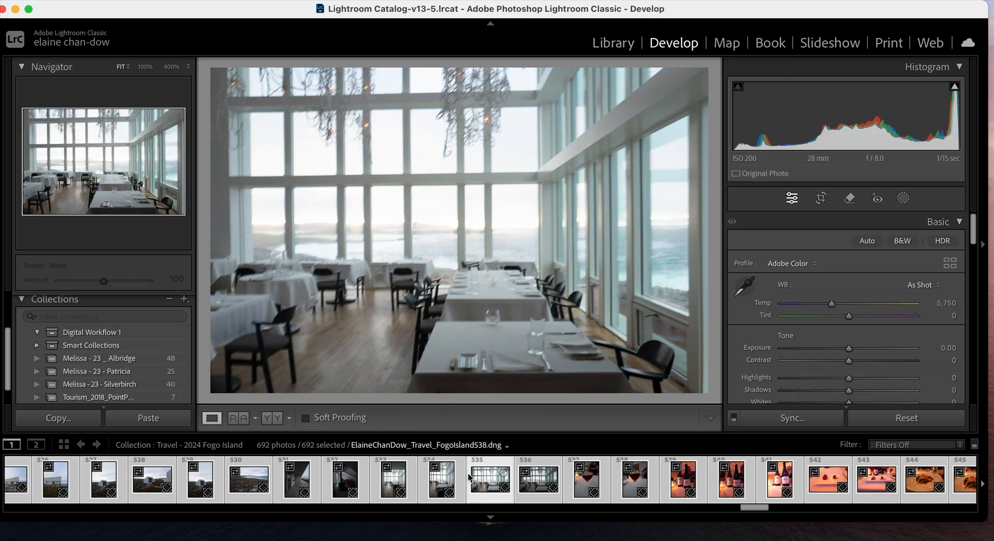
Check the brighter horizontal dining-room photo for sharpness at 100%, compare it with the next shot and remove it from the collection.
{"action": "left_click", "coordinate": [124, 183]}
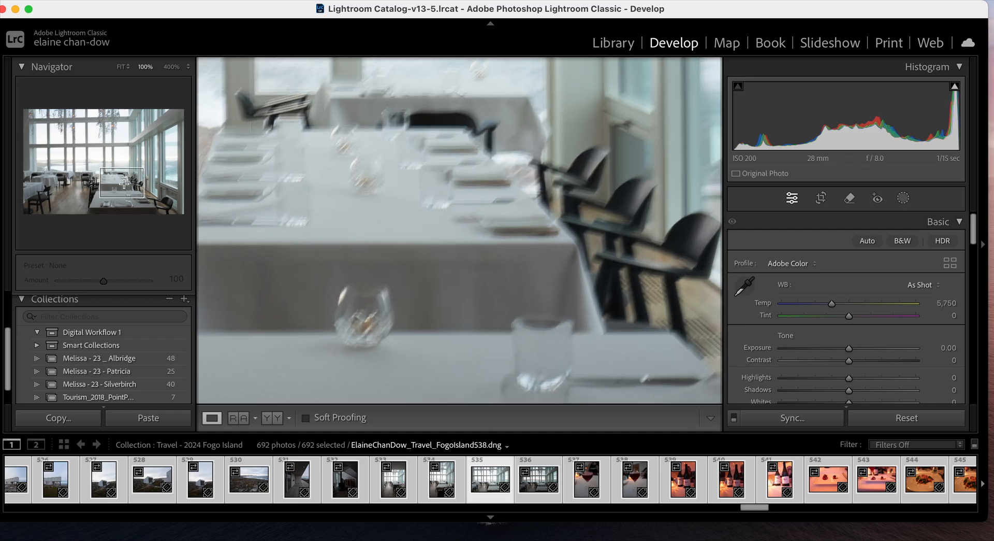
{"action": "double_click", "coordinate": [411, 321]}
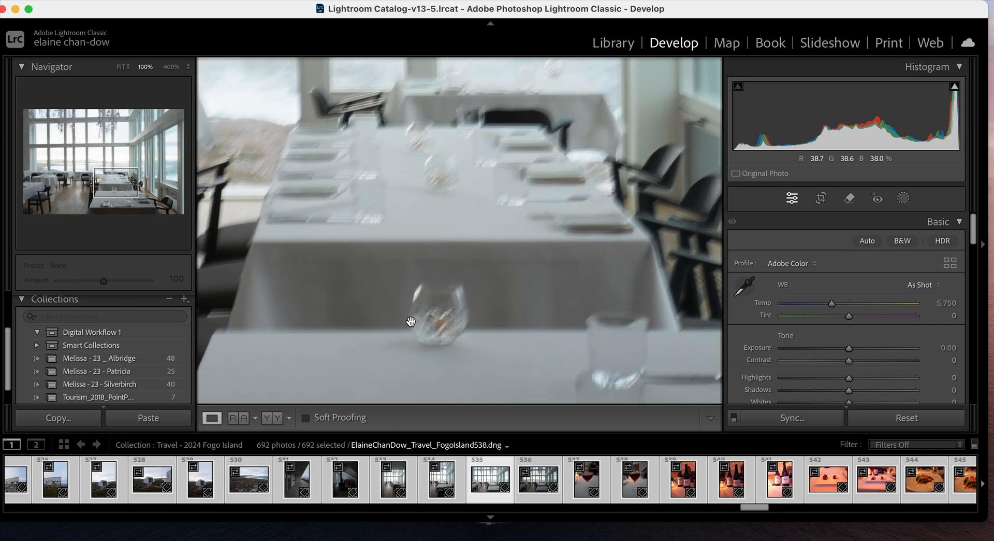
{"action": "left_click", "coordinate": [411, 321]}
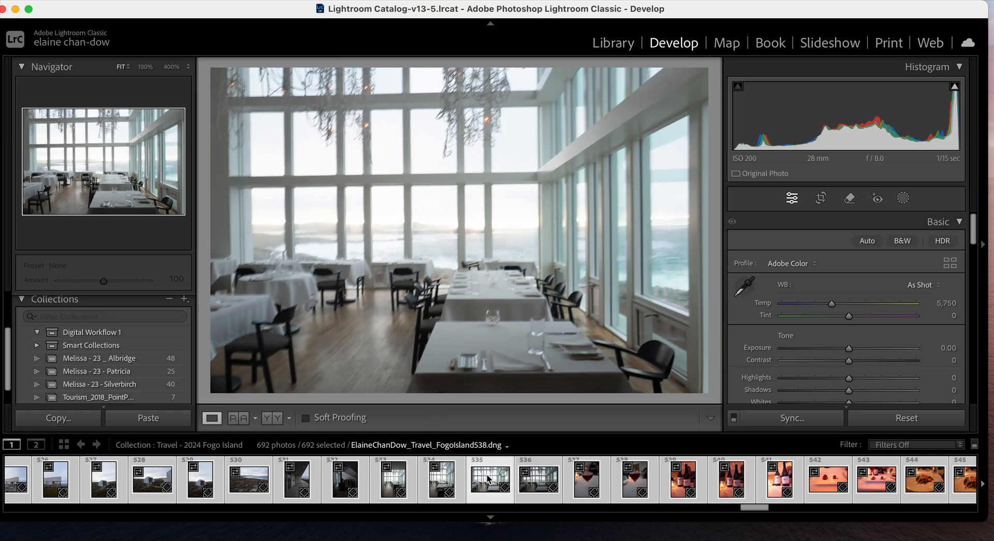
{"action": "left_click", "coordinate": [536, 486]}
{"action": "left_click", "coordinate": [489, 485]}
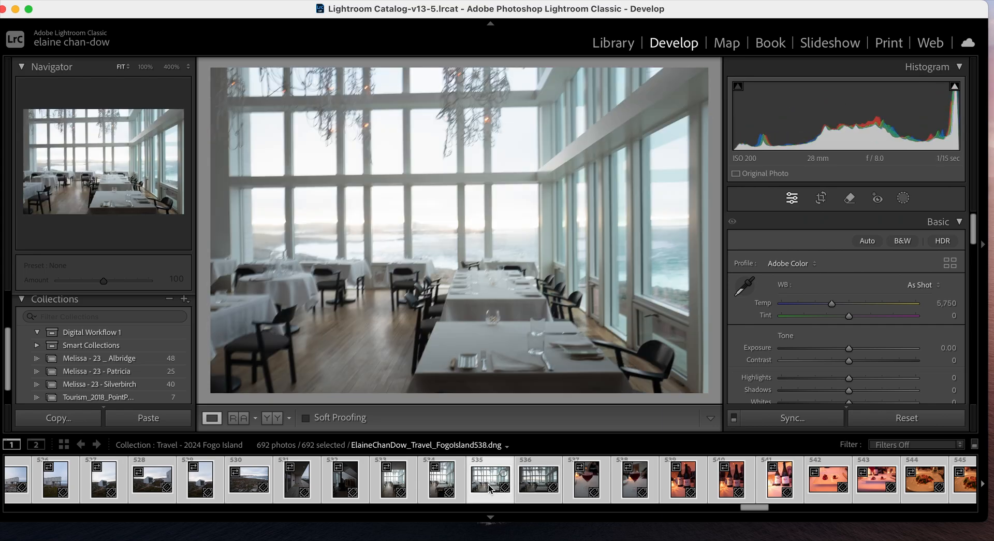
{"action": "key", "text": "Delete"}
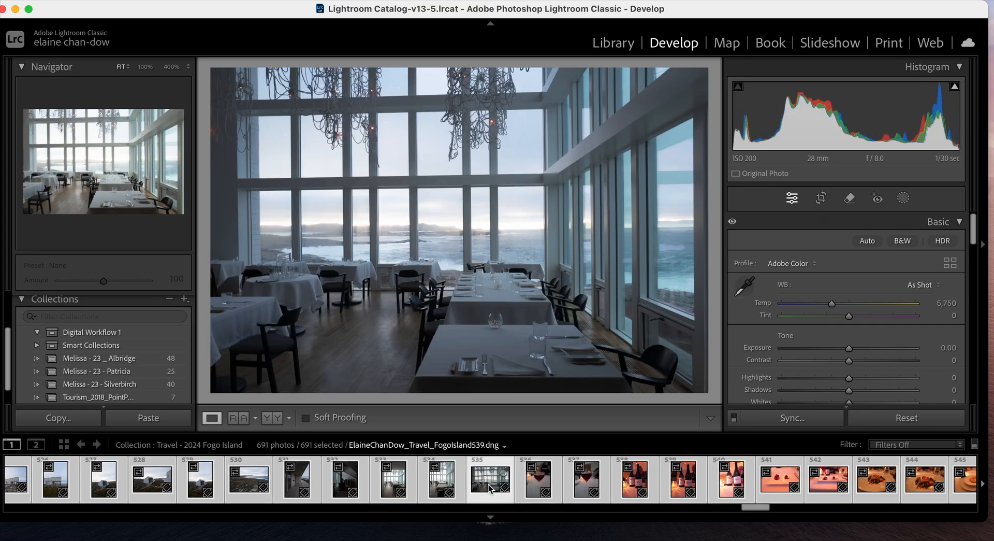
Compare the two vertical dining-room shots with the horizontal one and set the horizontal photo's Exposure to +0.30.
{"action": "left_click", "coordinate": [445, 481]}
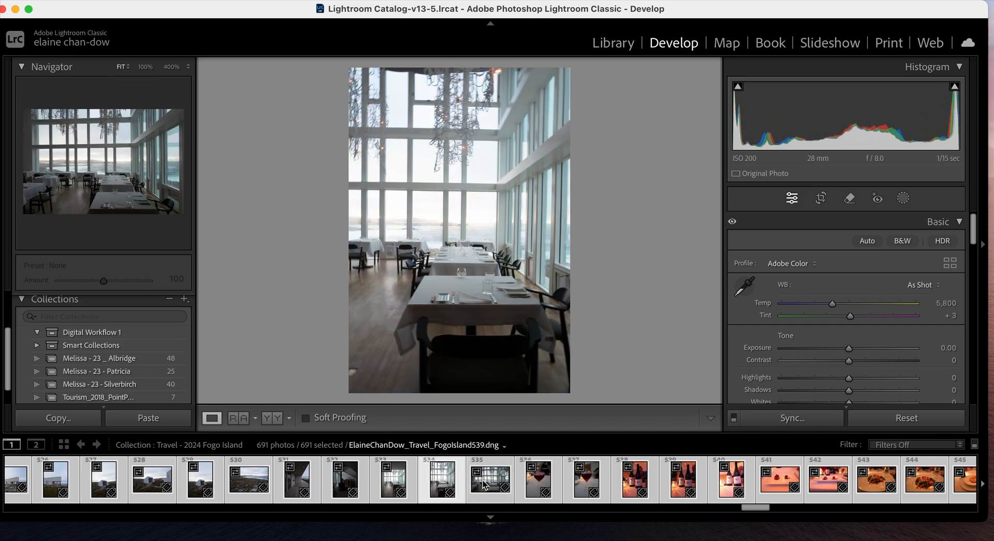
{"action": "left_click", "coordinate": [401, 484]}
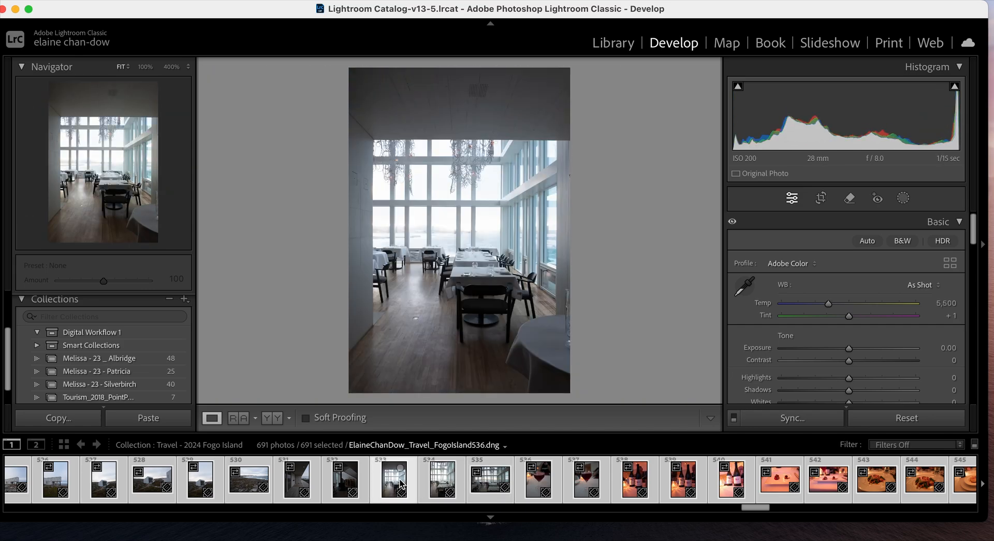
{"action": "left_click", "coordinate": [486, 480]}
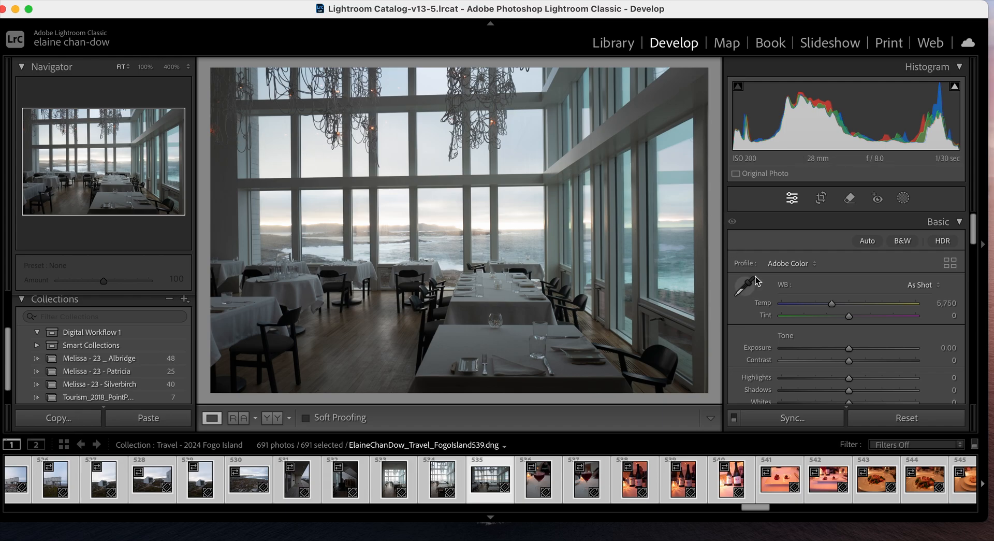
{"action": "scroll", "coordinate": [834, 317], "scroll_direction": "down", "scroll_amount": 3}
{"action": "left_click_drag", "start_coordinate": [850, 293], "coordinate": [855, 294]}
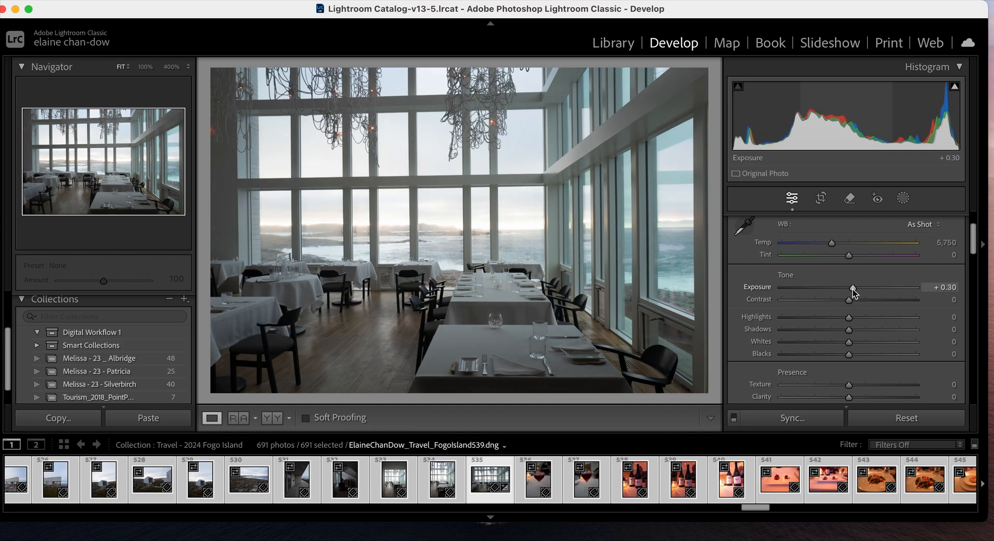
Sample the white balance neutral from the wall beside the windows and again from the black chair at the front table.
{"action": "left_click", "coordinate": [744, 227]}
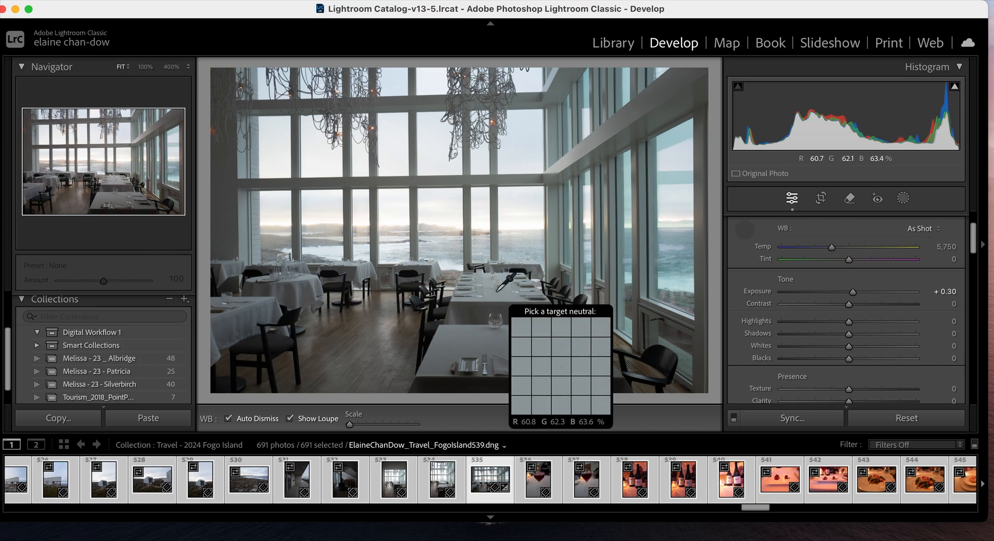
{"action": "left_click", "coordinate": [228, 177]}
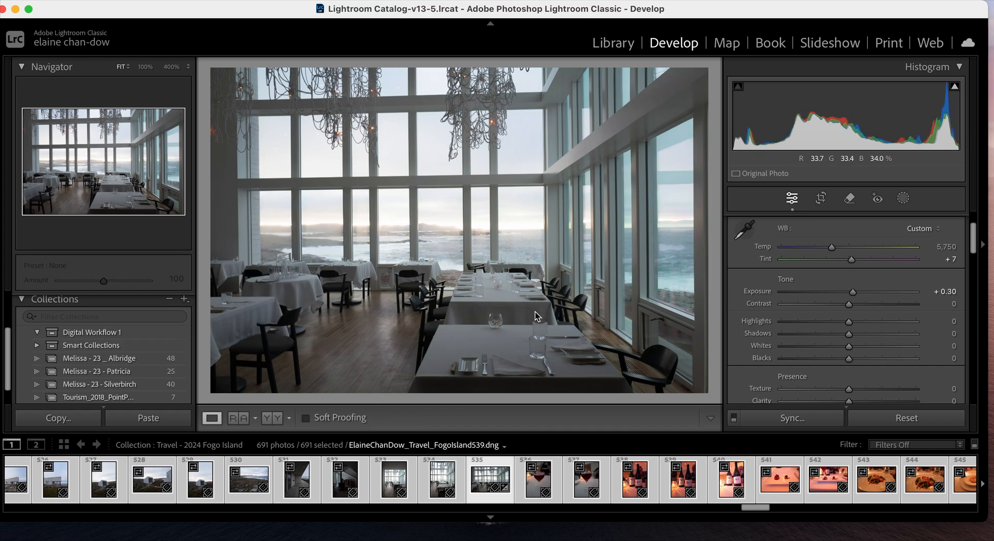
{"action": "left_click", "coordinate": [744, 230]}
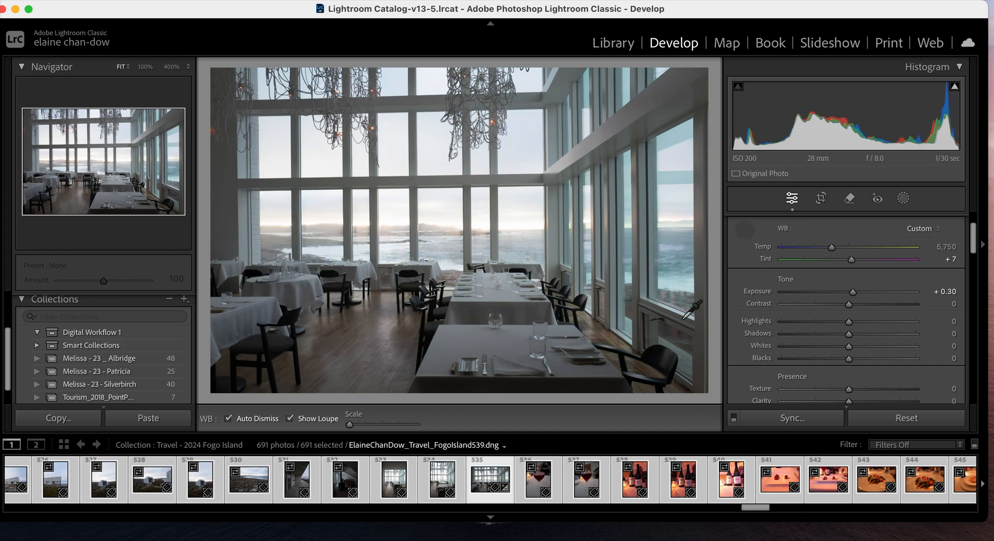
{"action": "left_click", "coordinate": [666, 349]}
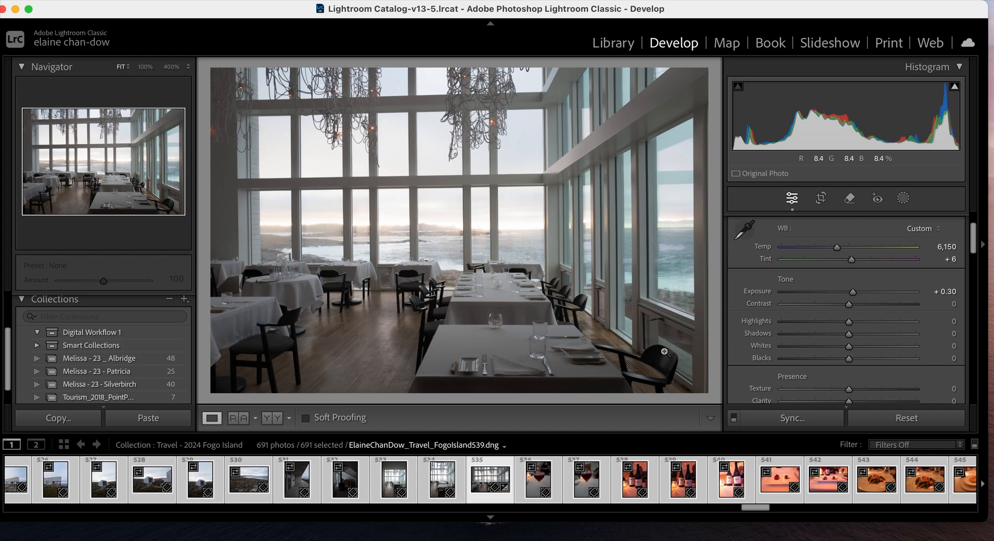
Set the dining-room photo's white balance to the Auto preset.
{"action": "left_click", "coordinate": [744, 230]}
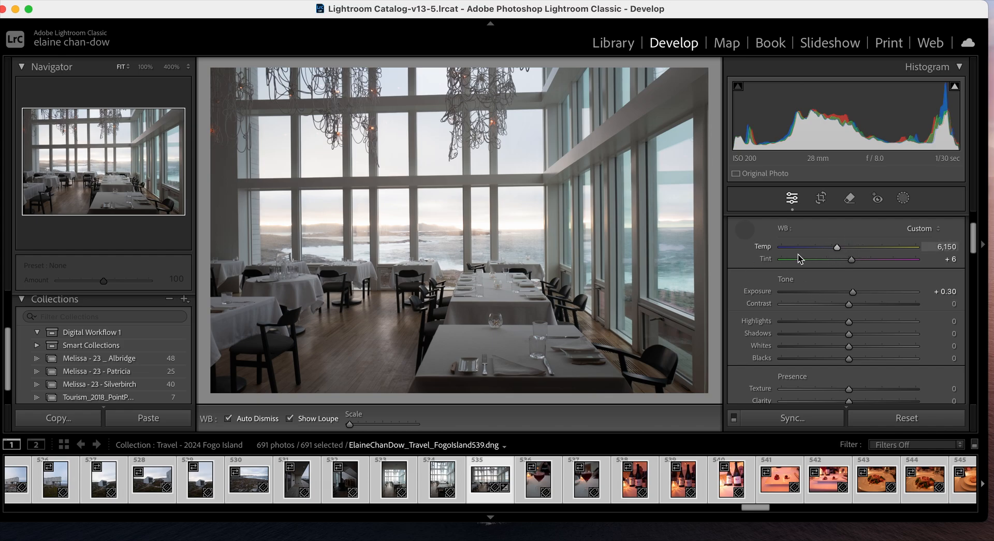
{"action": "left_click", "coordinate": [927, 230]}
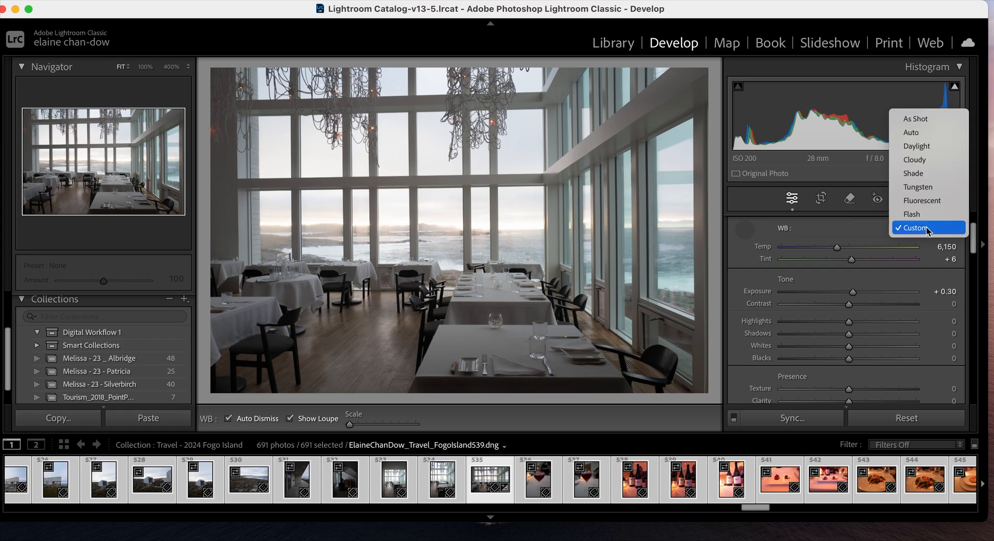
{"action": "left_click", "coordinate": [927, 132]}
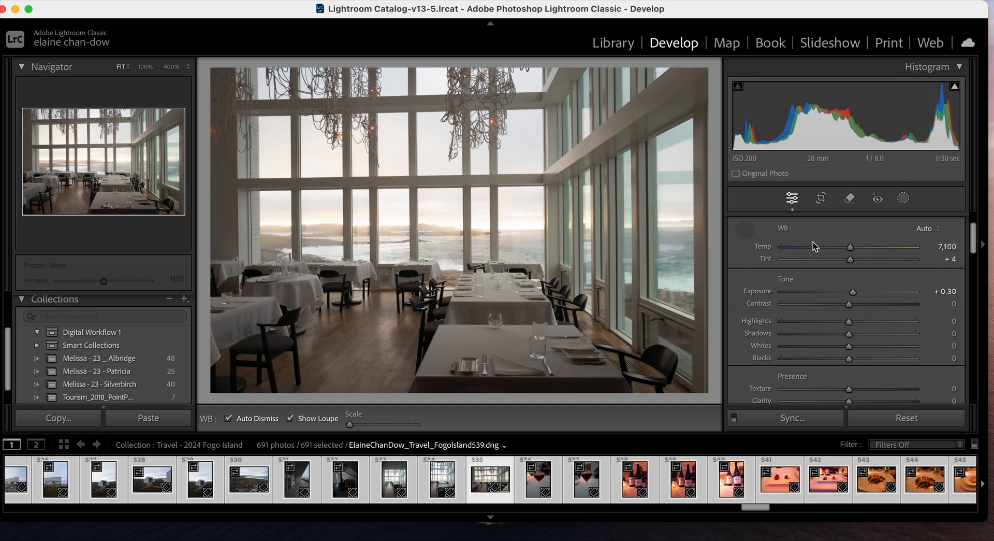
Resample the white balance neutral from the wall below the windows behind the middle table and from the black chair beside the front table.
{"action": "left_click", "coordinate": [742, 231]}
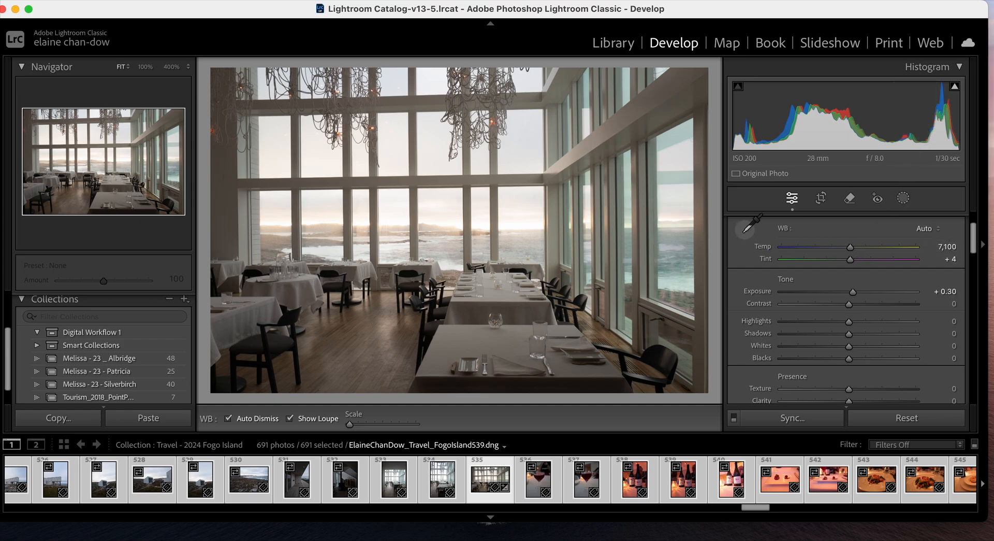
{"action": "left_click", "coordinate": [584, 299]}
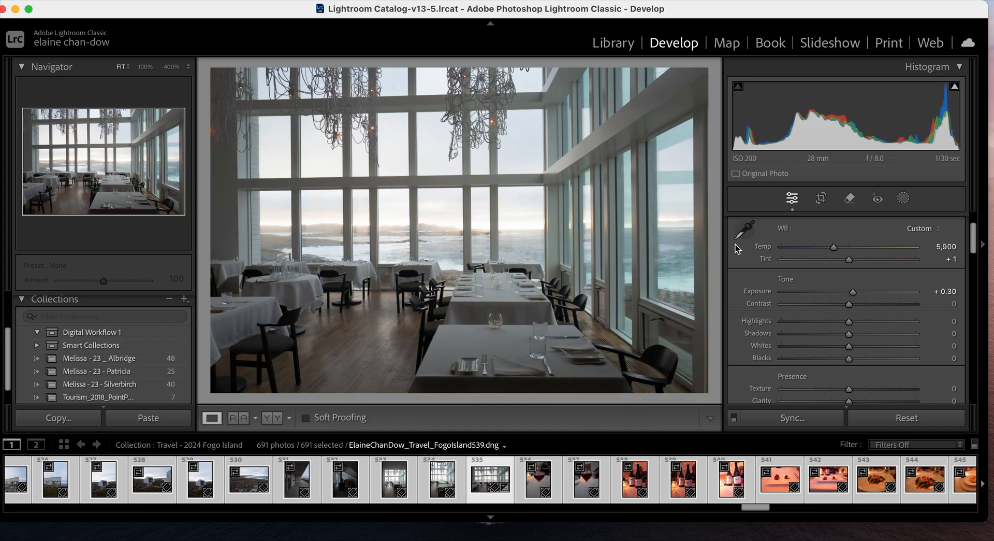
{"action": "left_click", "coordinate": [744, 230]}
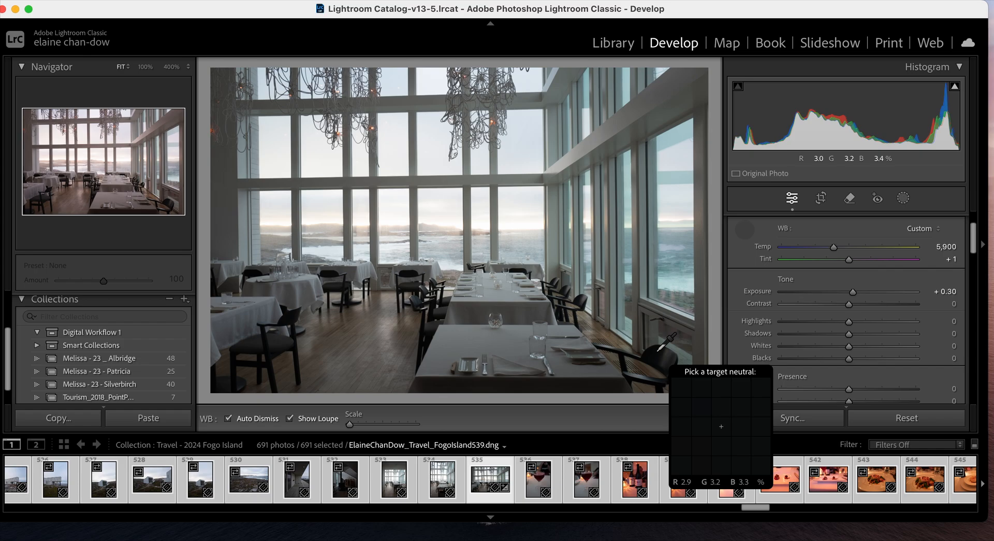
{"action": "left_click", "coordinate": [658, 350]}
Sample the white balance neutral from the front table's white tablecloth and set the dining-room photo's Temp to 6,718.
{"action": "key", "text": "w"}
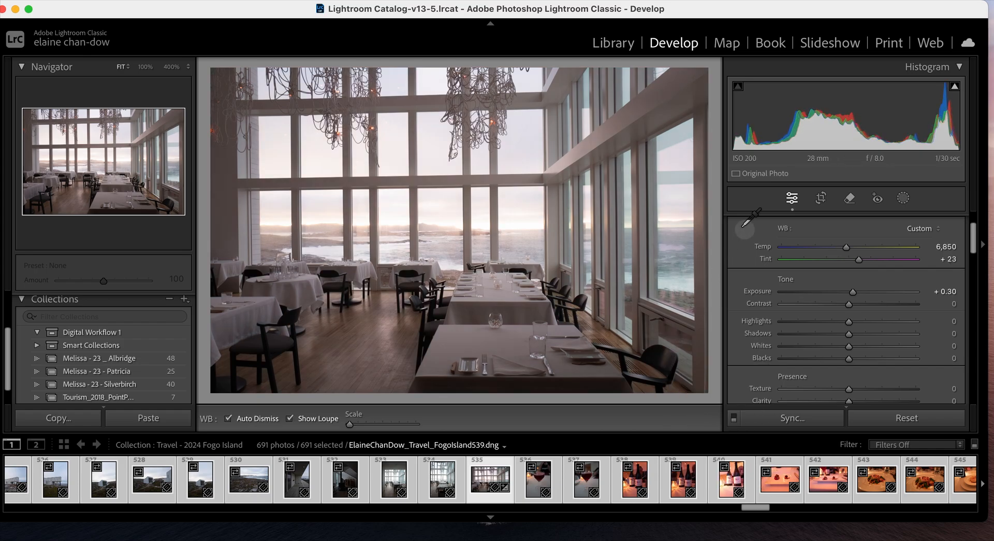
{"action": "left_click", "coordinate": [513, 332]}
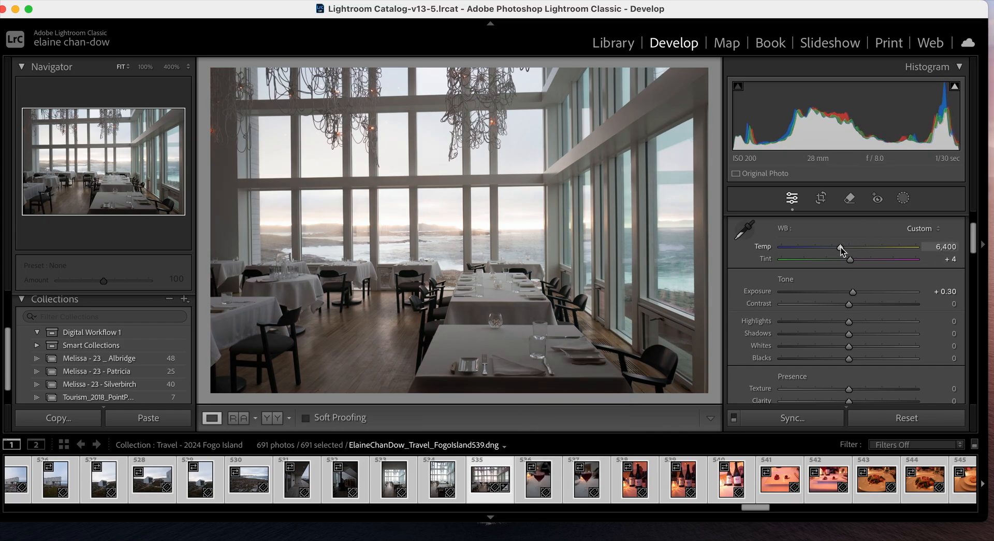
{"action": "left_click_drag", "start_coordinate": [841, 248], "coordinate": [845, 248]}
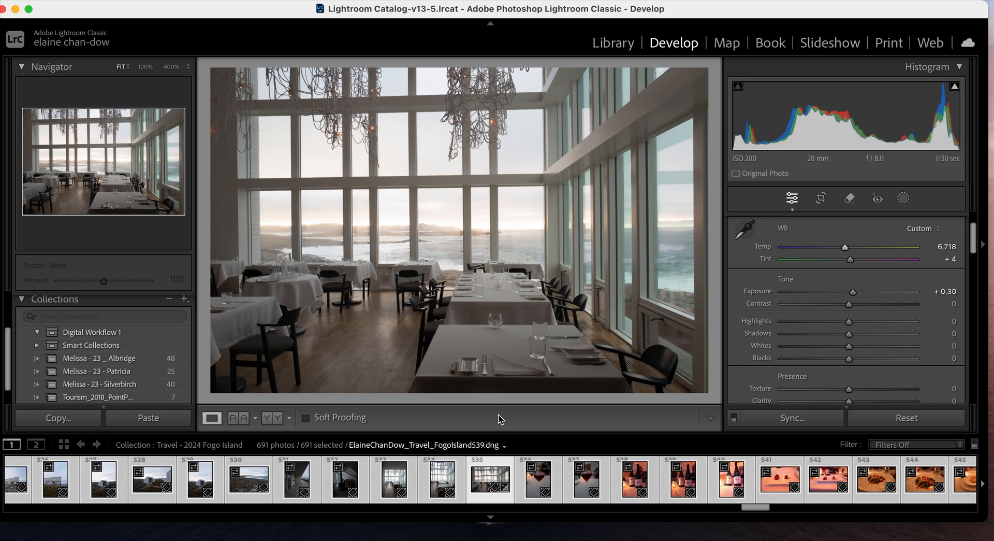
Clear the selection of all collection photos and select only the horizontal dining-room photo.
{"action": "left_click", "coordinate": [487, 477], "text": "super"}
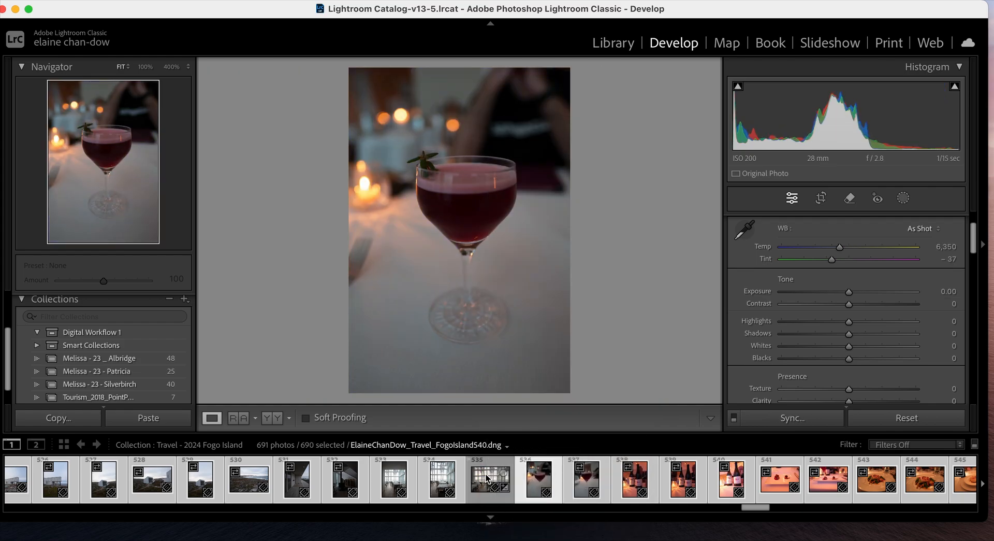
{"action": "left_click", "coordinate": [490, 478]}
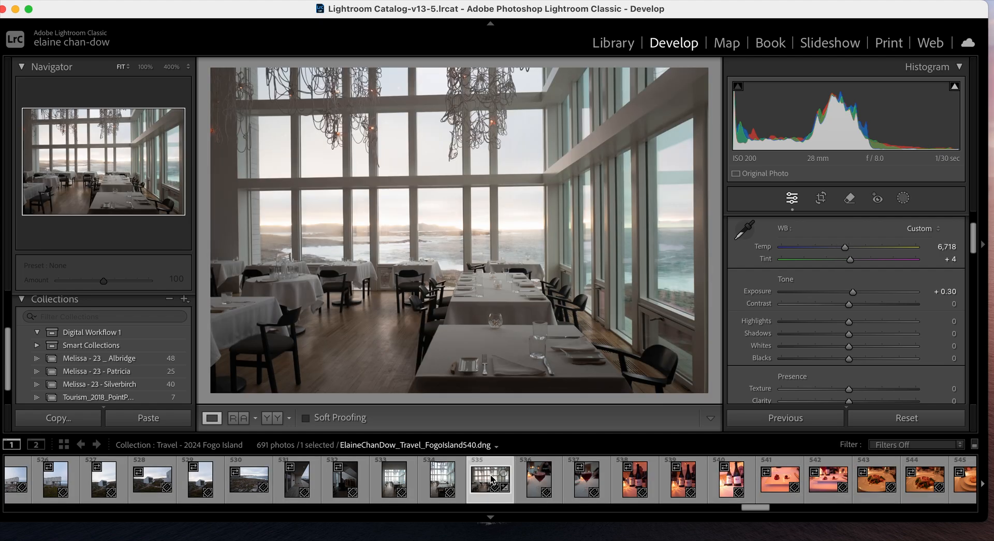
{"action": "right_click", "coordinate": [492, 477]}
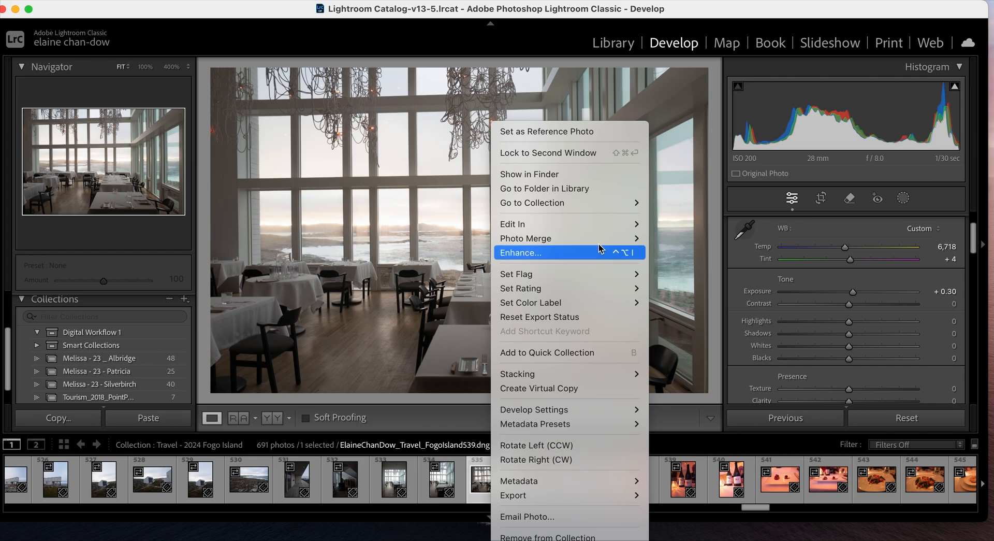
{"action": "mouse_move", "coordinate": [610, 225]}
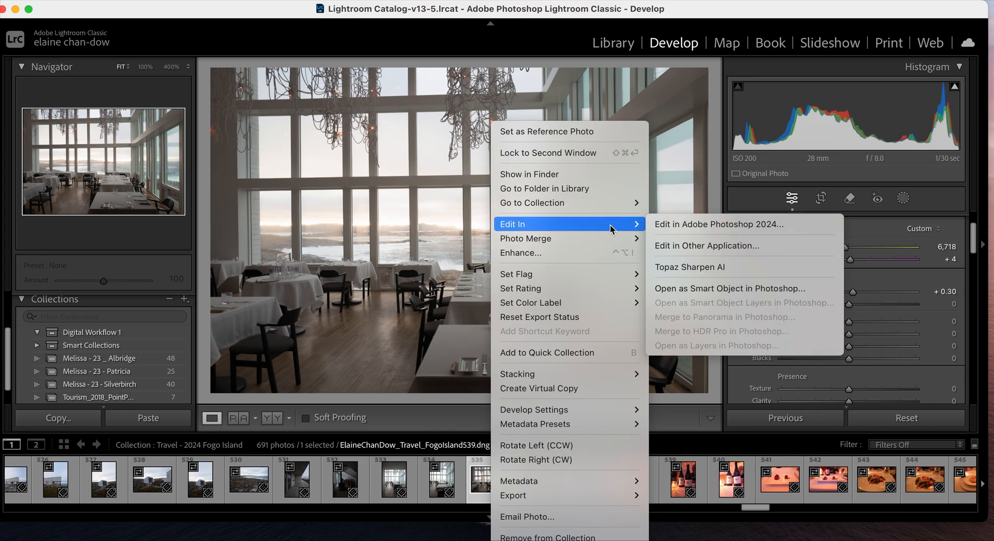
{"action": "left_click", "coordinate": [485, 491]}
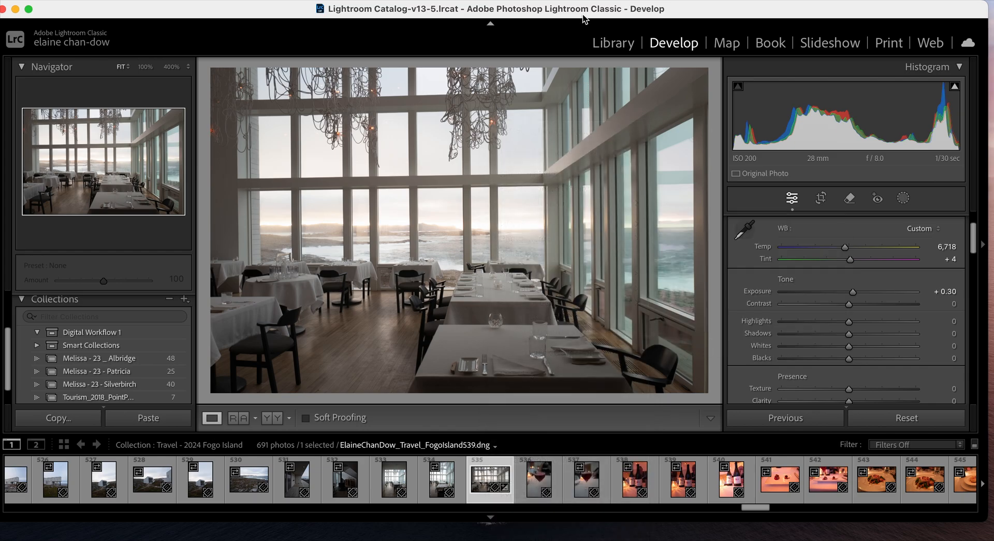
{"action": "right_click", "coordinate": [482, 477]}
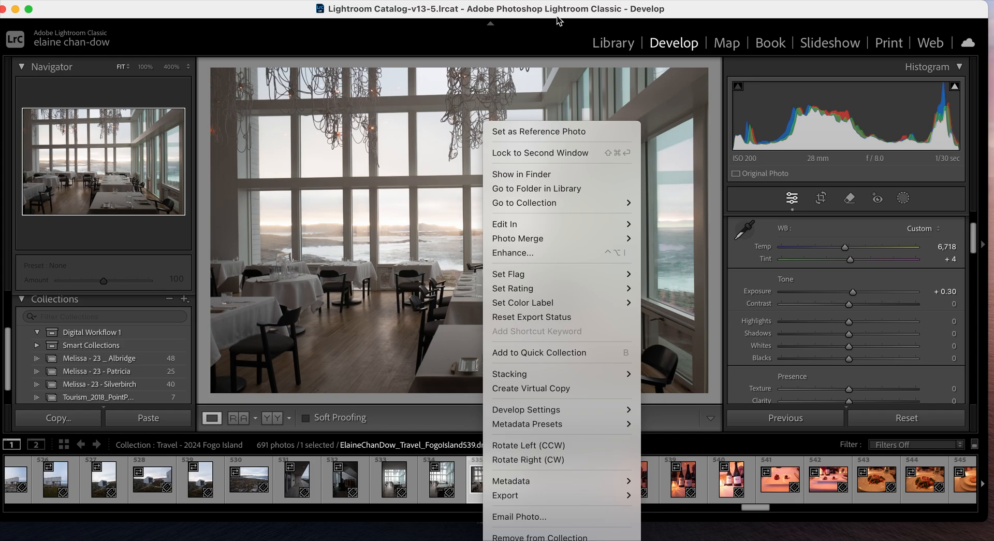
{"action": "left_click", "coordinate": [482, 476]}
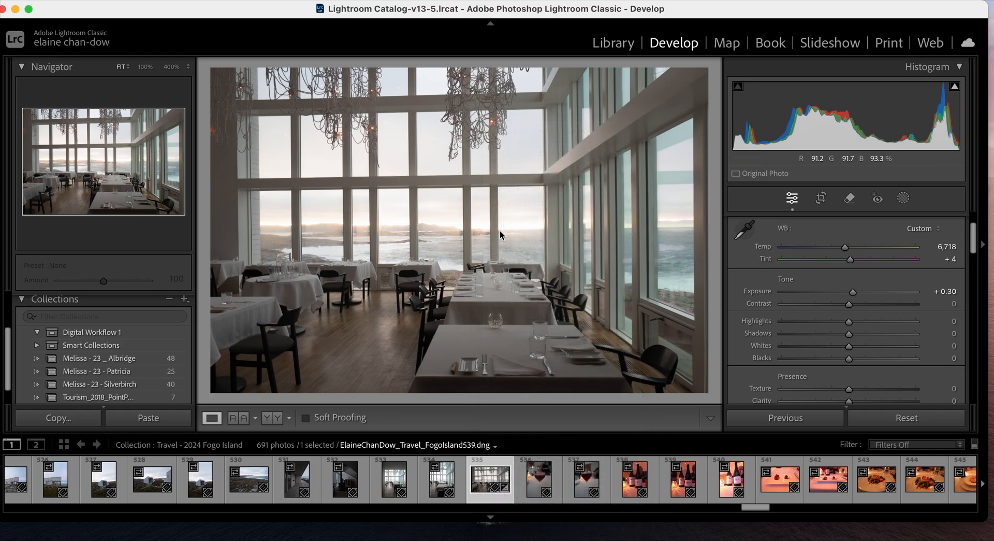
Open the selected dining-room photo for editing in Adobe Photoshop 2024.
{"action": "right_click", "coordinate": [489, 479]}
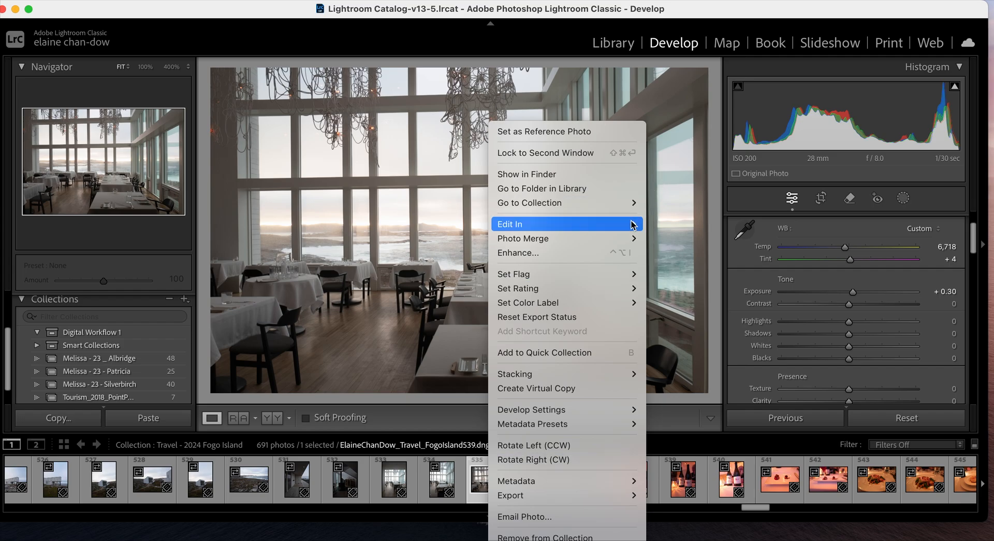
{"action": "mouse_move", "coordinate": [632, 225]}
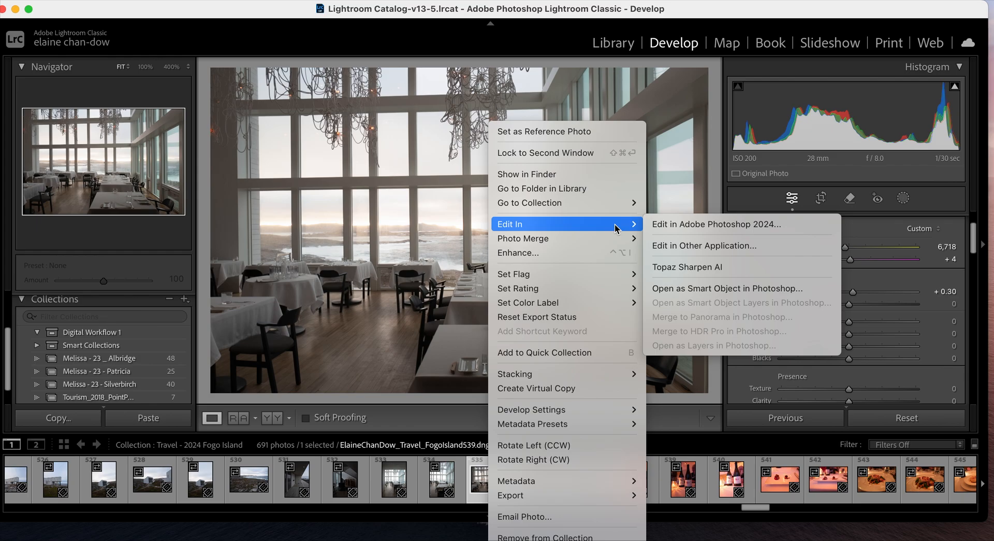
{"action": "left_click", "coordinate": [670, 226]}
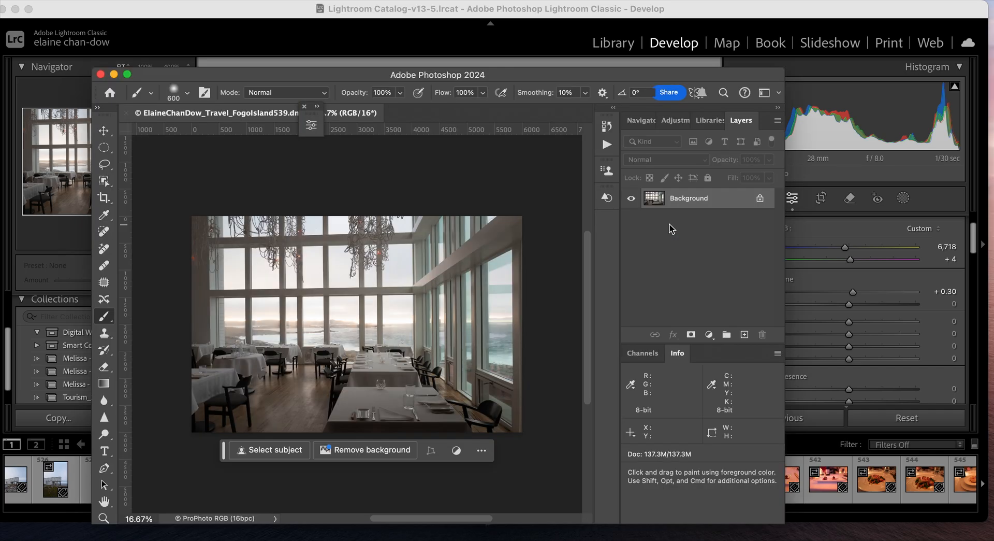
Save the opened dining-room photo as a TIFF edit copy back to the Lightroom catalog.
{"action": "left_click_drag", "start_coordinate": [511, 74], "coordinate": [474, 66]}
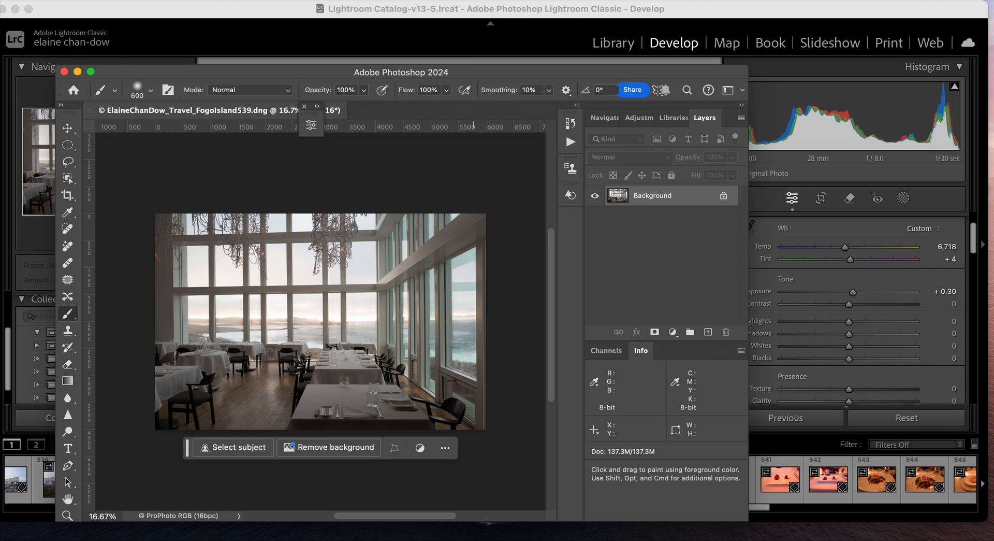
{"action": "left_click", "coordinate": [123, 1]}
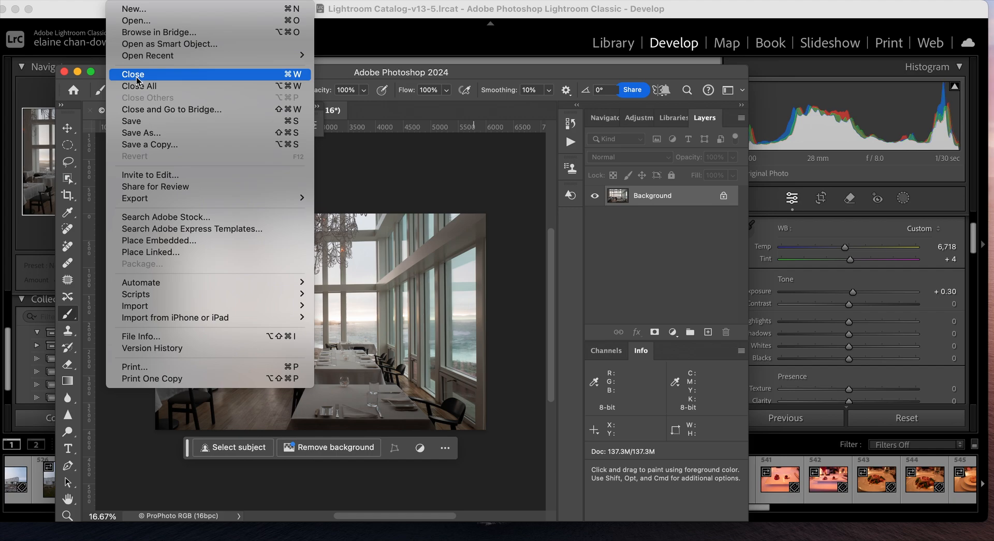
{"action": "left_click", "coordinate": [145, 121]}
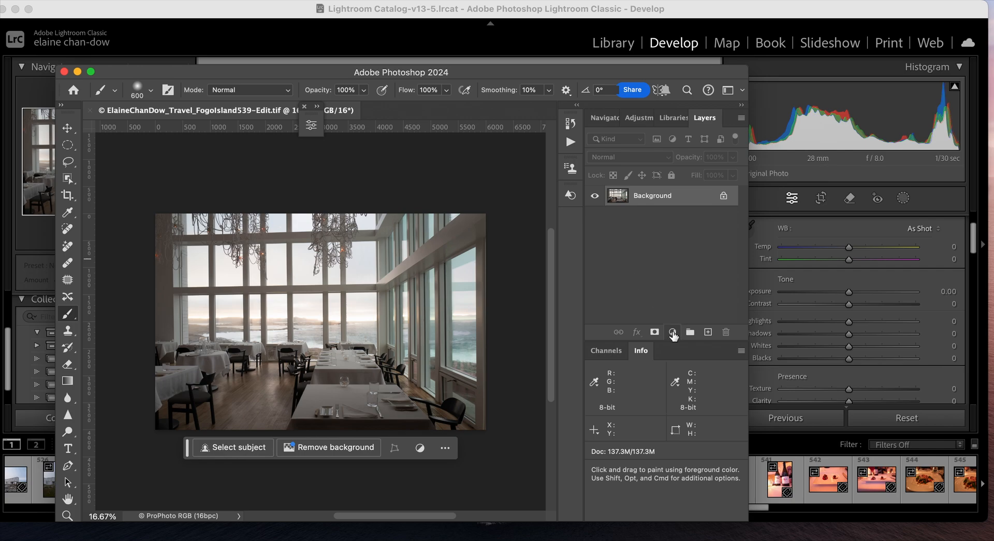
Add a Curves adjustment layer above the Background and brighten the darker tones by raising an RGB curve point to Input 68, Output 118.
{"action": "left_click", "coordinate": [673, 333]}
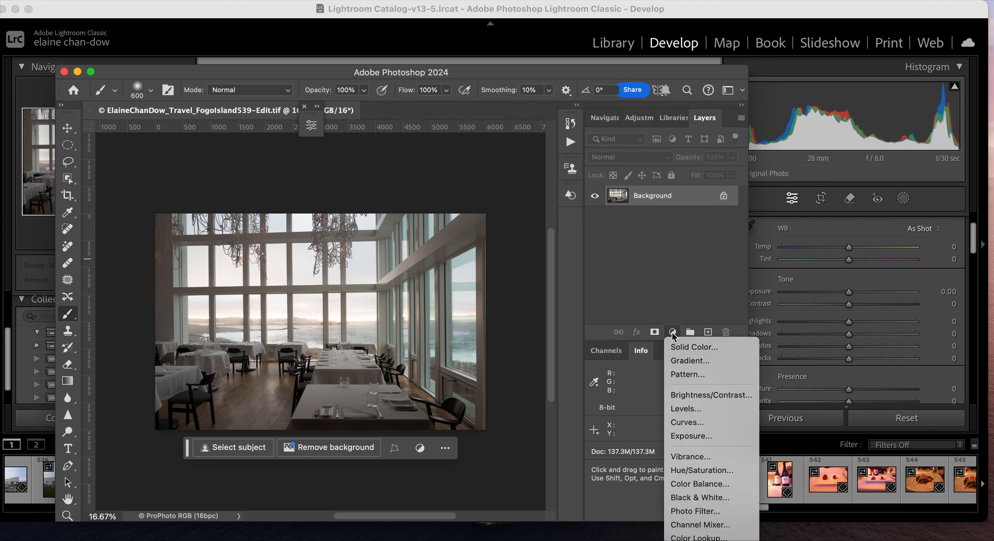
{"action": "left_click", "coordinate": [687, 422]}
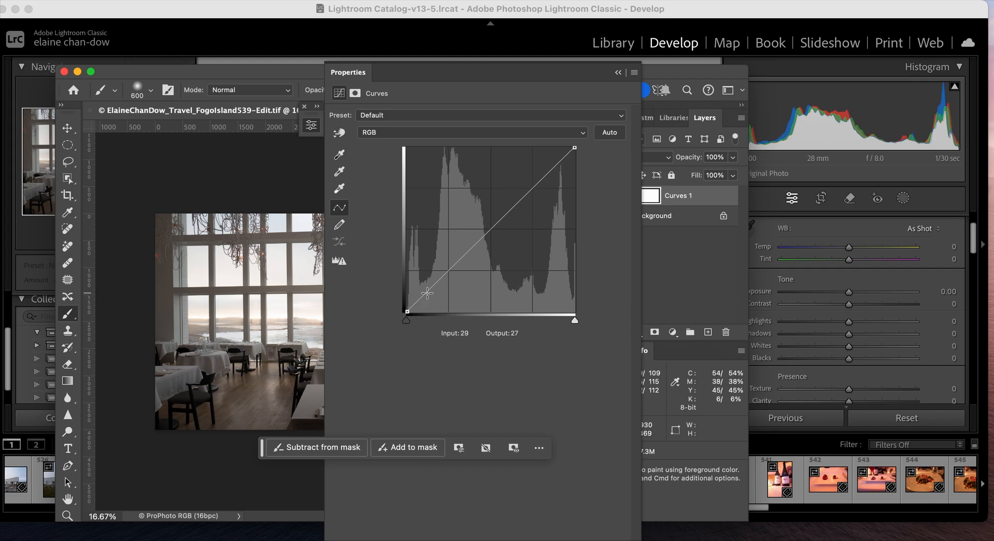
{"action": "left_click", "coordinate": [339, 133]}
{"action": "left_click", "coordinate": [175, 281]}
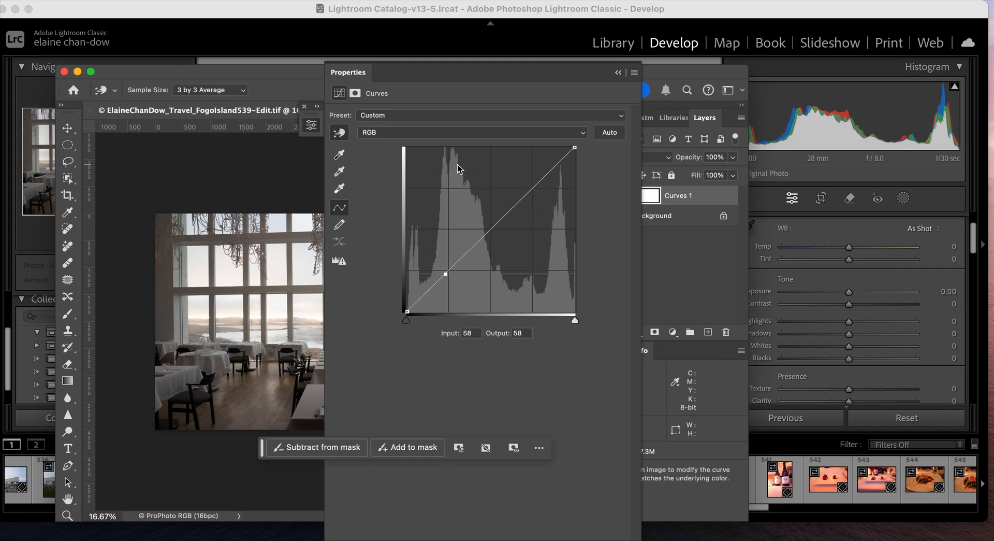
{"action": "left_click_drag", "start_coordinate": [446, 274], "coordinate": [452, 236]}
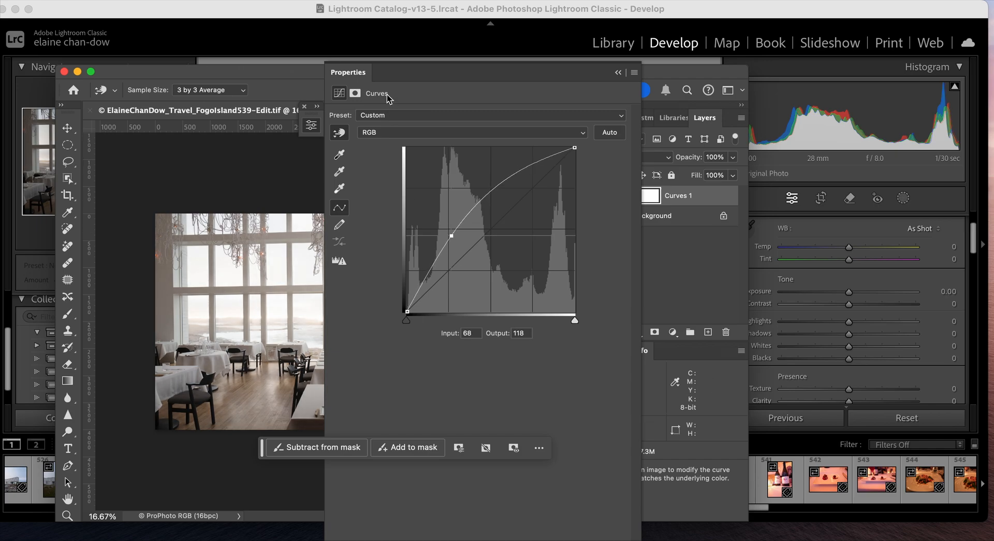
{"action": "left_click", "coordinate": [618, 73]}
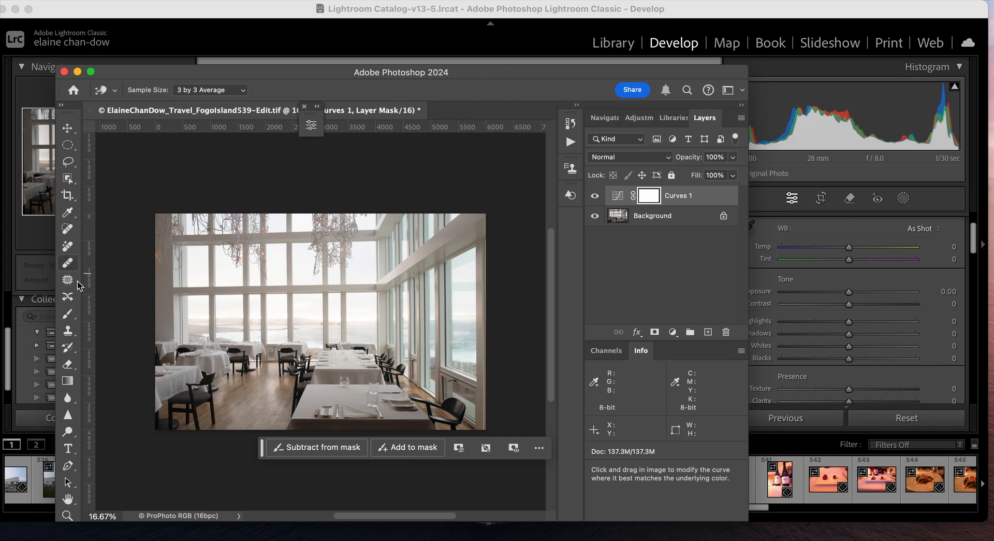
Maximize the Photoshop window and set up the Brush tool with black as the foreground colour and a size of 175 px.
{"action": "left_click", "coordinate": [68, 314]}
{"action": "scroll", "coordinate": [71, 425], "scroll_direction": "down", "scroll_amount": 5}
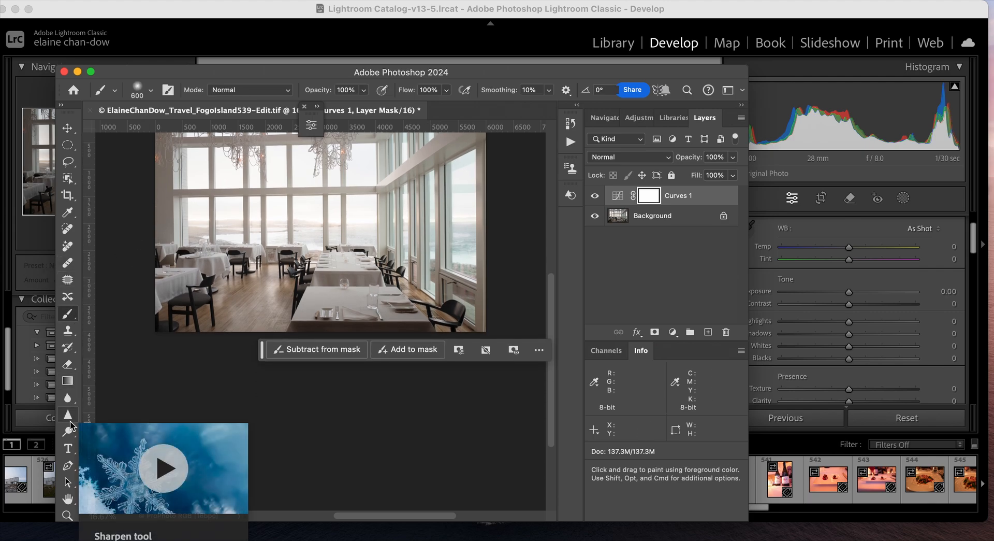
{"action": "double_click", "coordinate": [539, 73]}
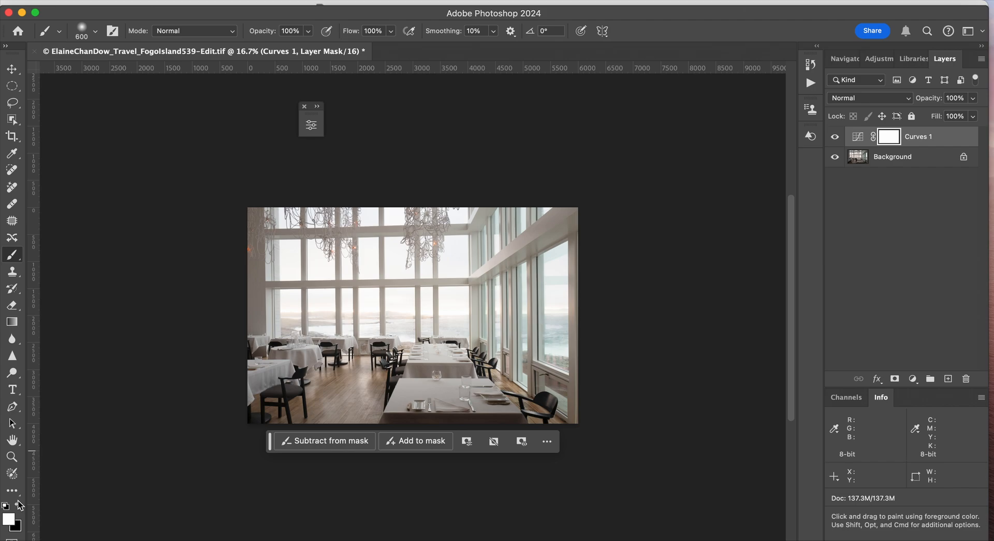
{"action": "left_click", "coordinate": [19, 508]}
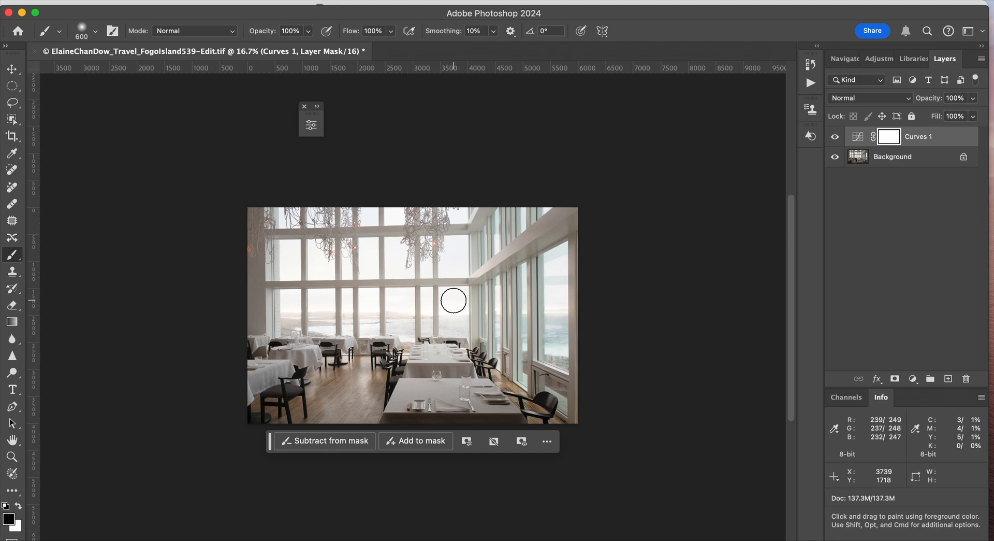
{"action": "left_click", "coordinate": [82, 30]}
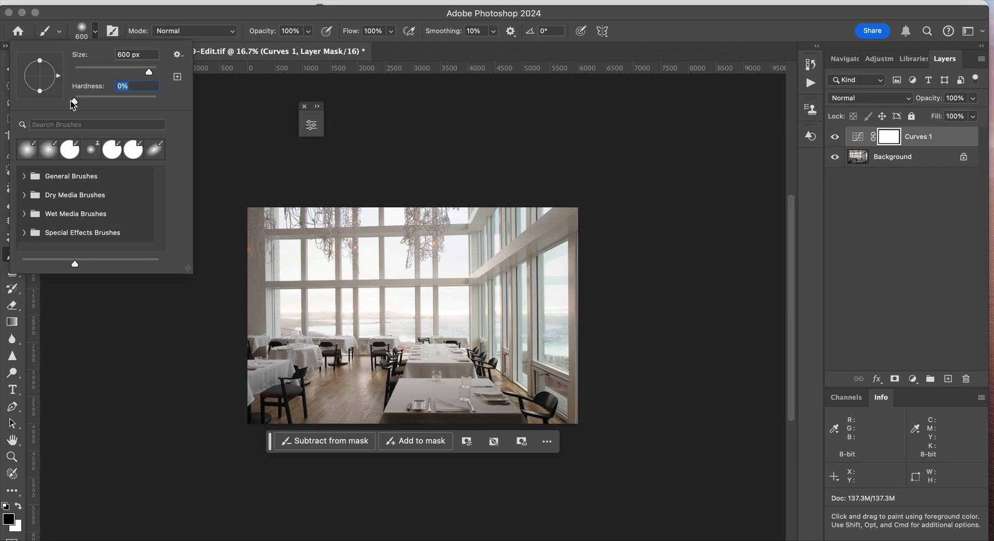
{"action": "left_click_drag", "start_coordinate": [151, 70], "coordinate": [124, 71]}
{"action": "left_click", "coordinate": [123, 14]}
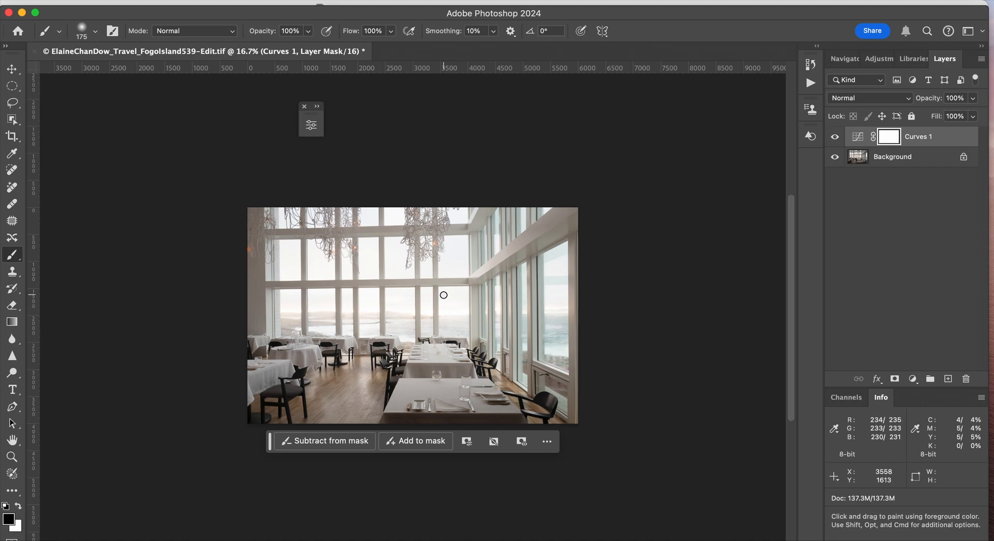
Paint black on the Curves layer mask over the lower row of windows to restore the sea view, undoing one stray stroke.
{"action": "mouse_move", "coordinate": [454, 308]}
{"action": "left_mouse_down"}
{"action": "mouse_move", "coordinate": [458, 334]}
{"action": "mouse_move", "coordinate": [447, 334]}
{"action": "mouse_move", "coordinate": [442, 309]}
{"action": "left_mouse_up"}
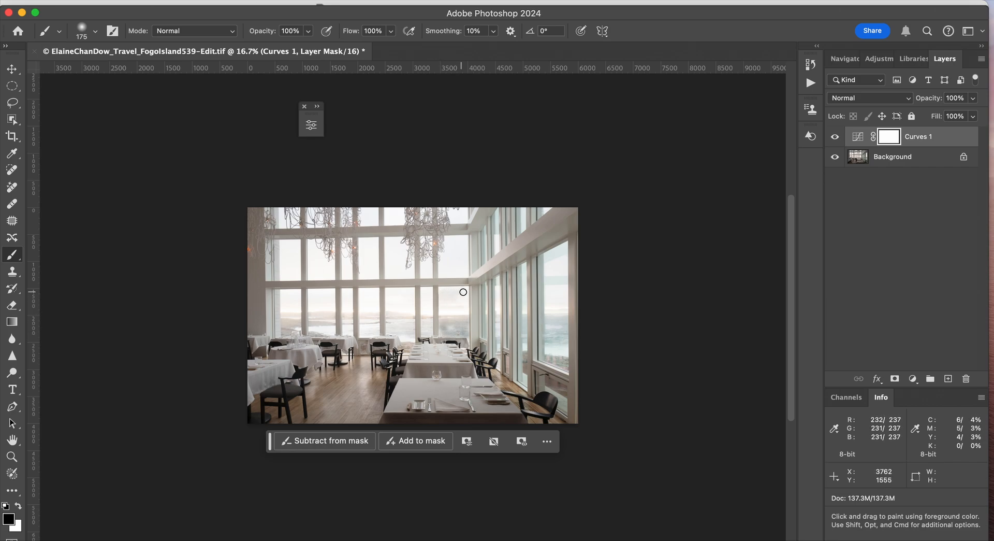
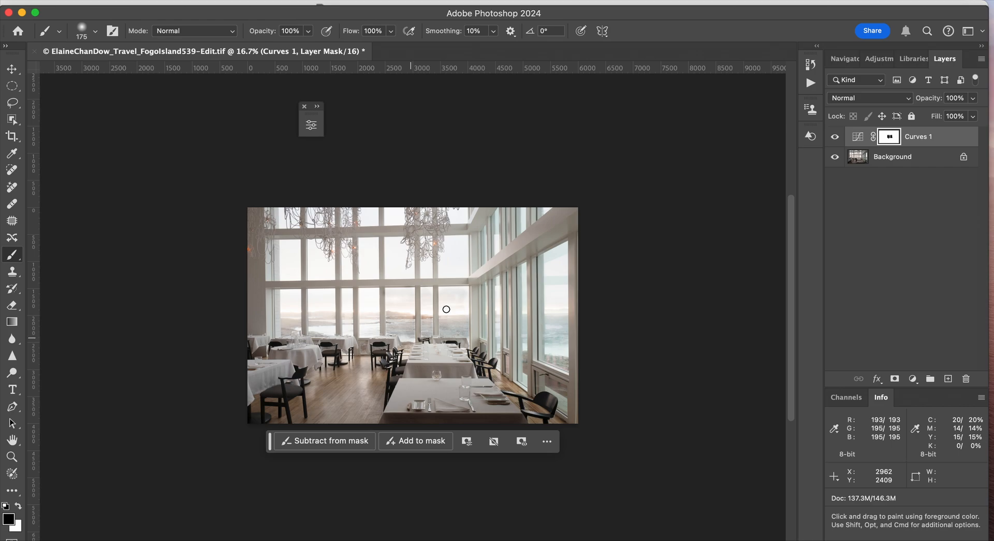
{"action": "key", "text": "super+z"}
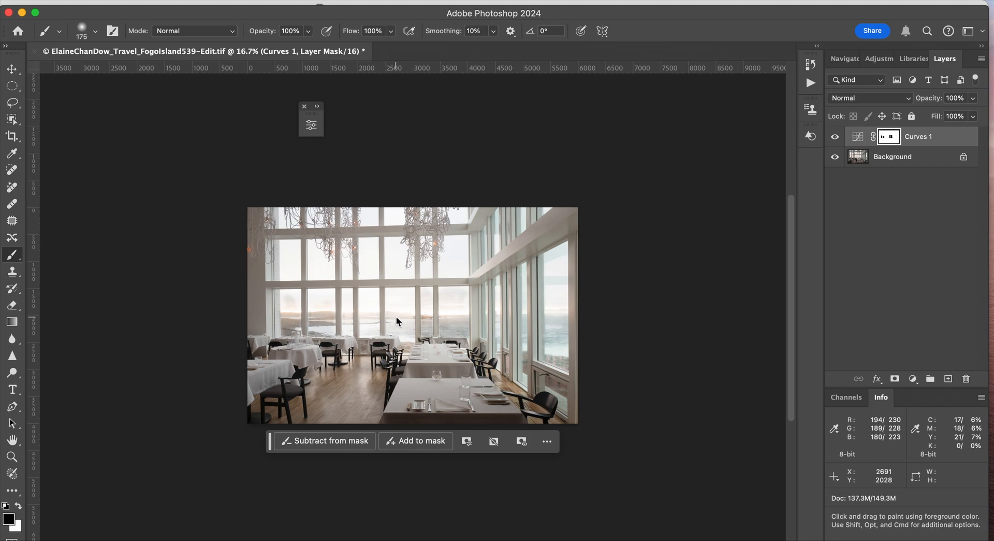
{"action": "mouse_move", "coordinate": [398, 314]}
{"action": "left_mouse_down"}
{"action": "mouse_move", "coordinate": [393, 329]}
{"action": "mouse_move", "coordinate": [407, 304]}
{"action": "mouse_move", "coordinate": [402, 332]}
{"action": "left_mouse_up"}
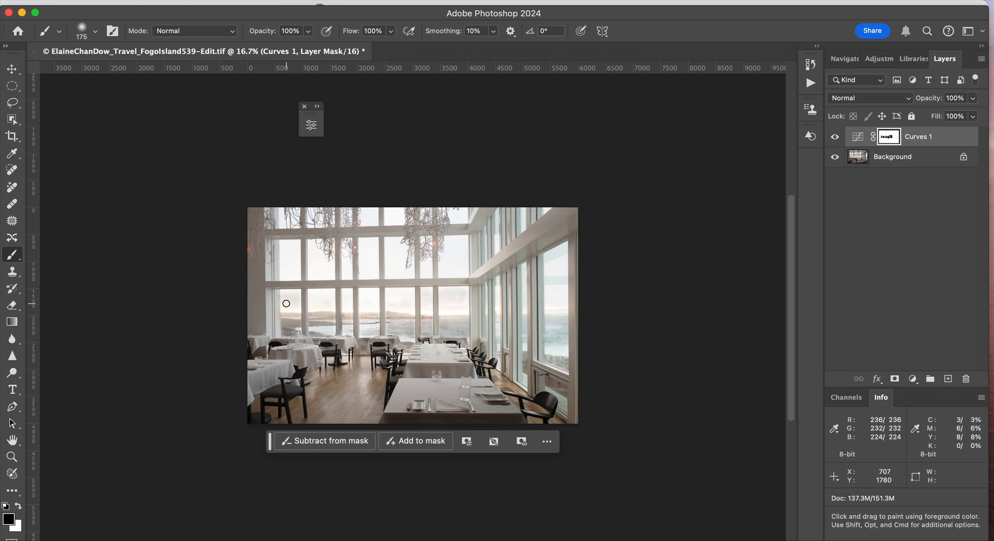
{"action": "mouse_move", "coordinate": [452, 302]}
{"action": "left_mouse_down"}
{"action": "mouse_move", "coordinate": [449, 323]}
{"action": "mouse_move", "coordinate": [452, 279]}
{"action": "mouse_move", "coordinate": [458, 323]}
{"action": "mouse_move", "coordinate": [462, 303]}
{"action": "left_mouse_up"}
{"action": "key", "text": "x"}
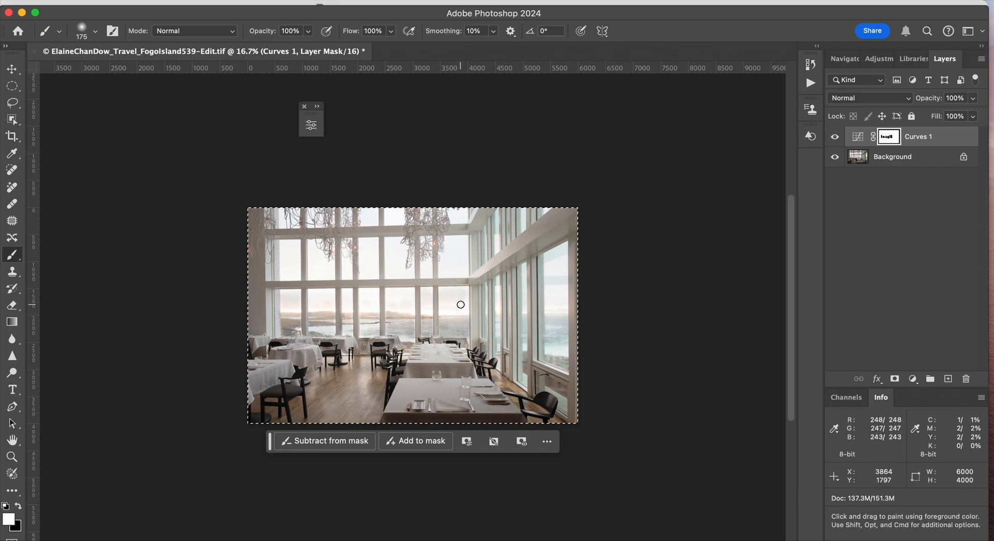
{"action": "key", "text": "super+a"}
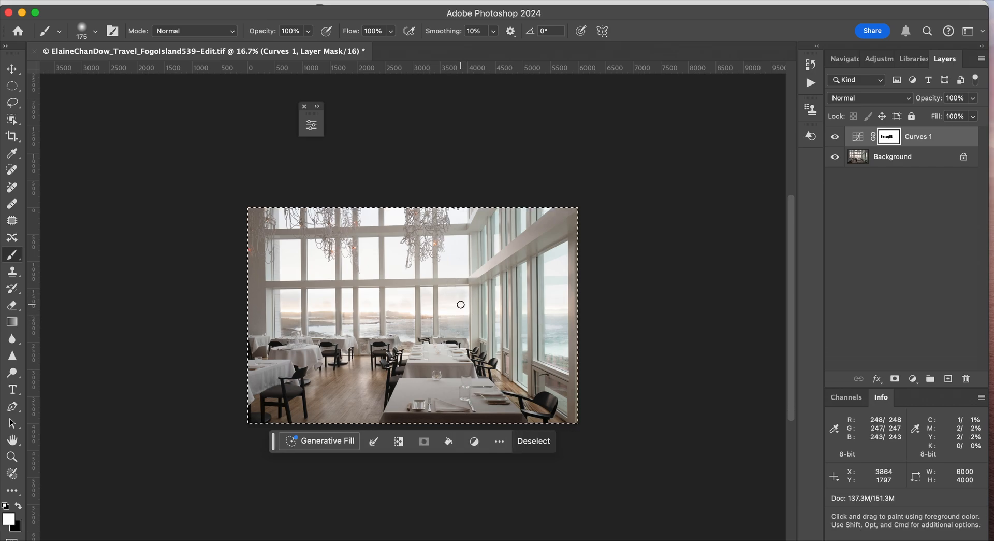
{"action": "key", "text": "super+d"}
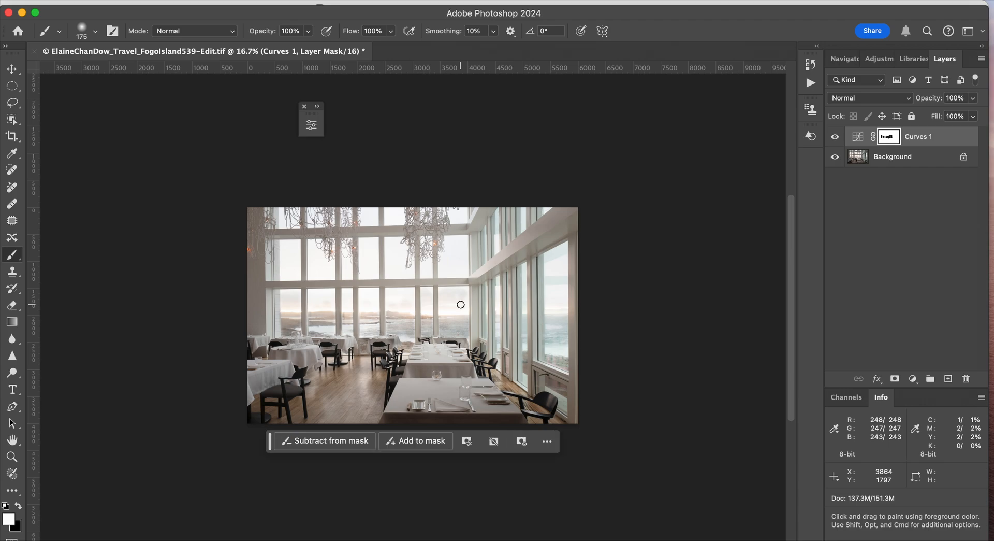
Delete the painted Curves 1 layer and add a fresh Curves adjustment layer above the Background.
{"action": "left_click_drag", "start_coordinate": [960, 136], "coordinate": [966, 378]}
{"action": "left_click", "coordinate": [913, 379]}
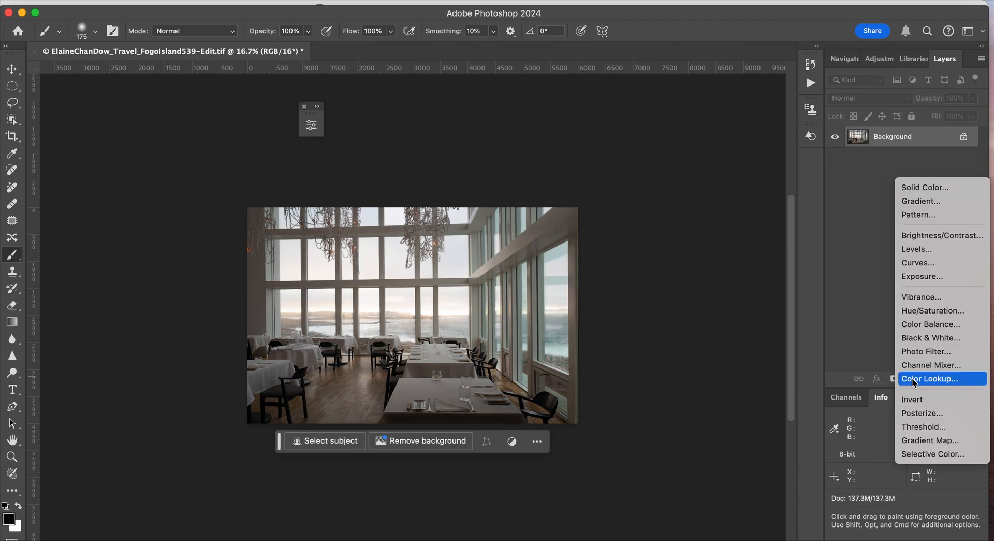
{"action": "left_click", "coordinate": [923, 264]}
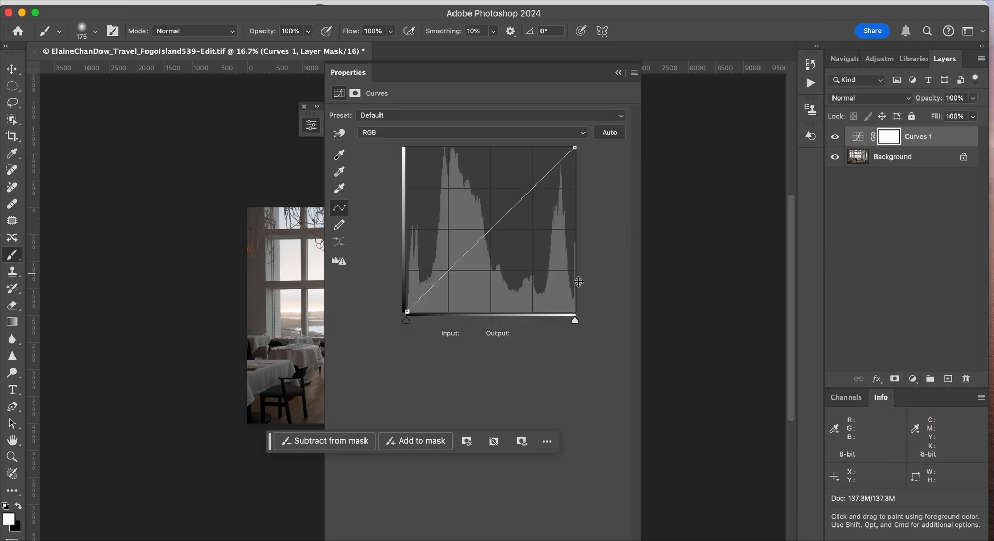
Brighten the darker tones and midtones with three RGB curve points, the middle one at Input 79, Output 125, and compare before and after.
{"action": "left_click", "coordinate": [339, 133]}
{"action": "left_click", "coordinate": [266, 297]}
{"action": "mouse_move", "coordinate": [449, 272]}
{"action": "left_mouse_down"}
{"action": "mouse_move", "coordinate": [452, 258]}
{"action": "mouse_move", "coordinate": [437, 281]}
{"action": "left_mouse_up"}
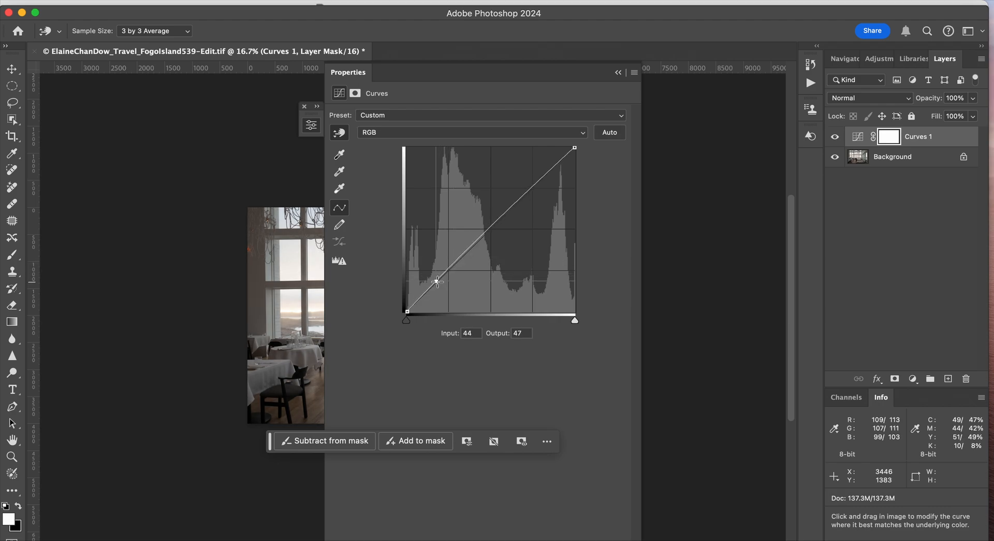
{"action": "left_click", "coordinate": [482, 236]}
{"action": "left_click_drag", "start_coordinate": [463, 255], "coordinate": [478, 227]}
{"action": "left_click_drag", "start_coordinate": [436, 282], "coordinate": [460, 231]}
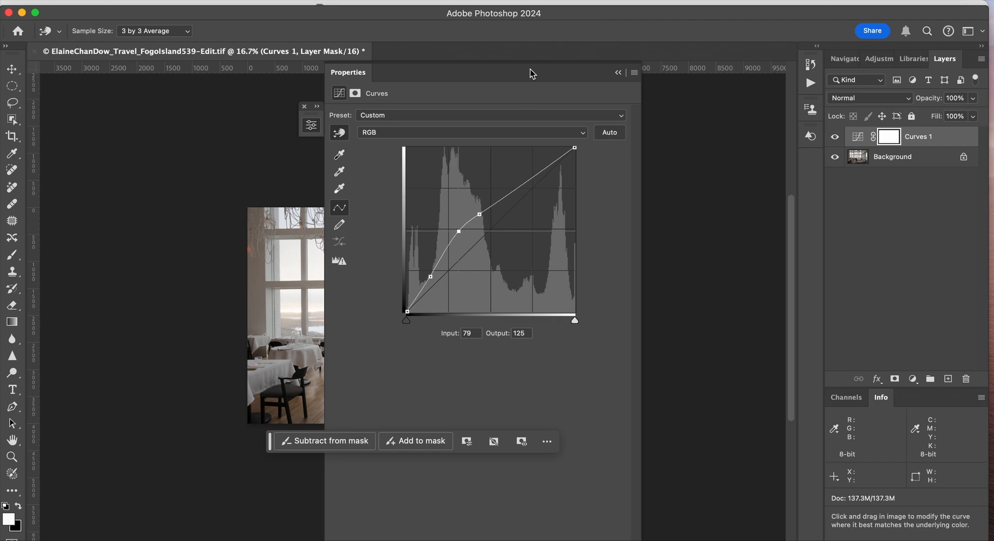
{"action": "left_click_drag", "start_coordinate": [598, 75], "coordinate": [746, 83]}
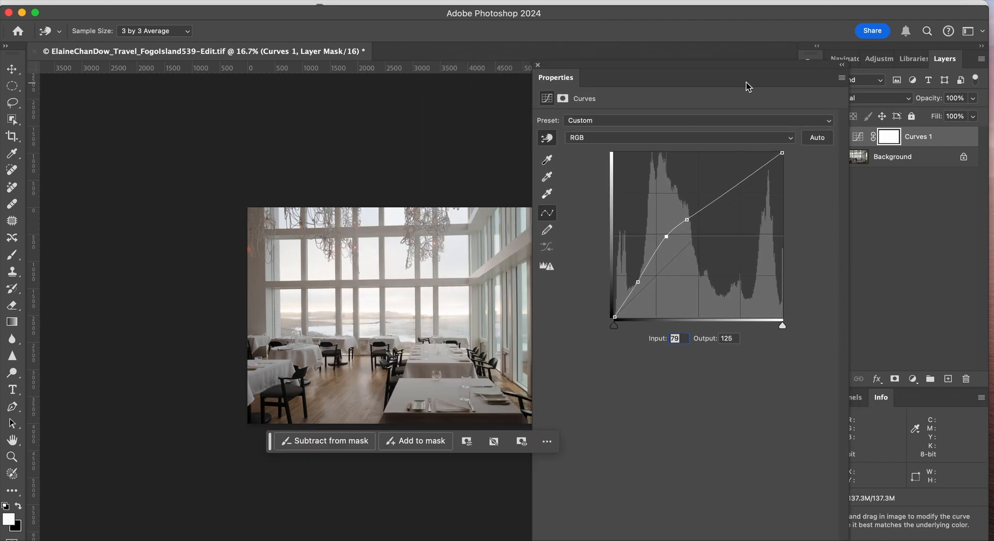
{"action": "left_click", "coordinate": [538, 65]}
{"action": "left_click", "coordinate": [835, 137]}
{"action": "left_click", "coordinate": [835, 137]}
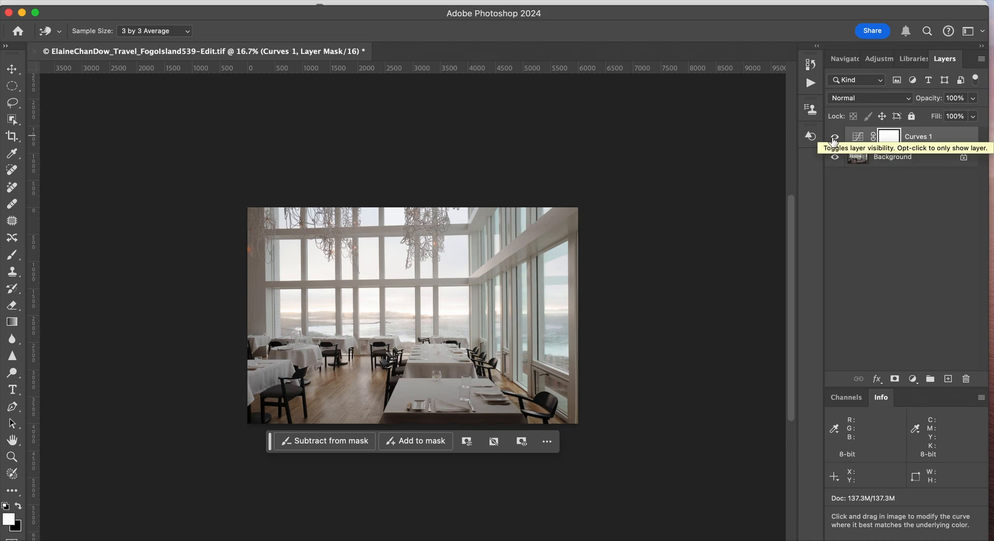
{"action": "left_click", "coordinate": [835, 138]}
{"action": "left_click", "coordinate": [834, 139]}
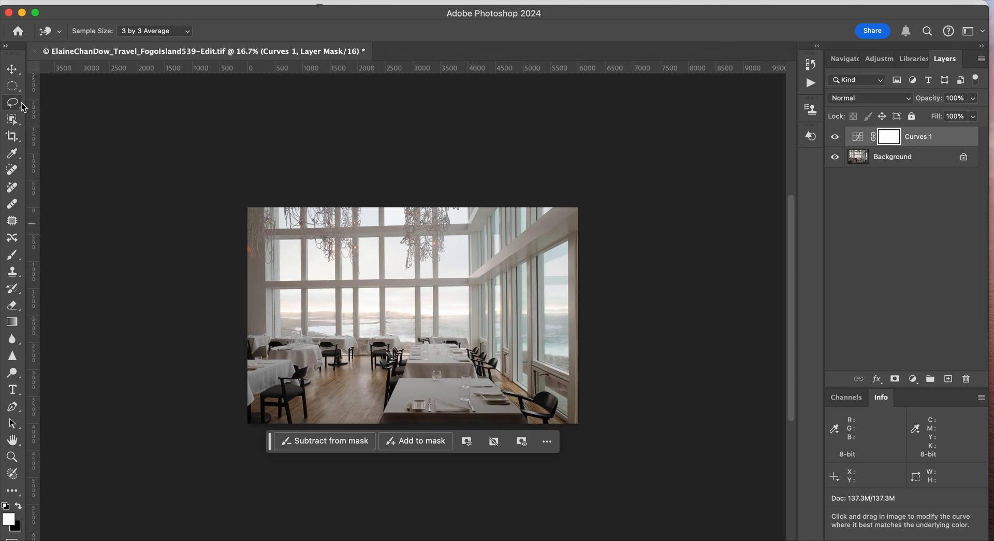
Select the rightmost pane of the lower facing windows with a rectangular marquee about 554 x 893 px and fill it black on the Curves mask.
{"action": "left_click", "coordinate": [12, 86]}
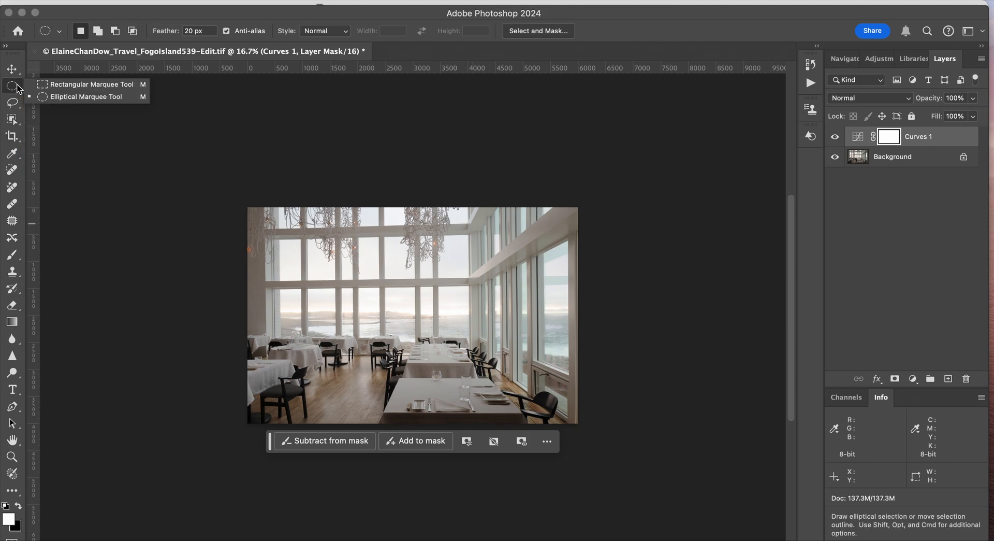
{"action": "left_click", "coordinate": [58, 84]}
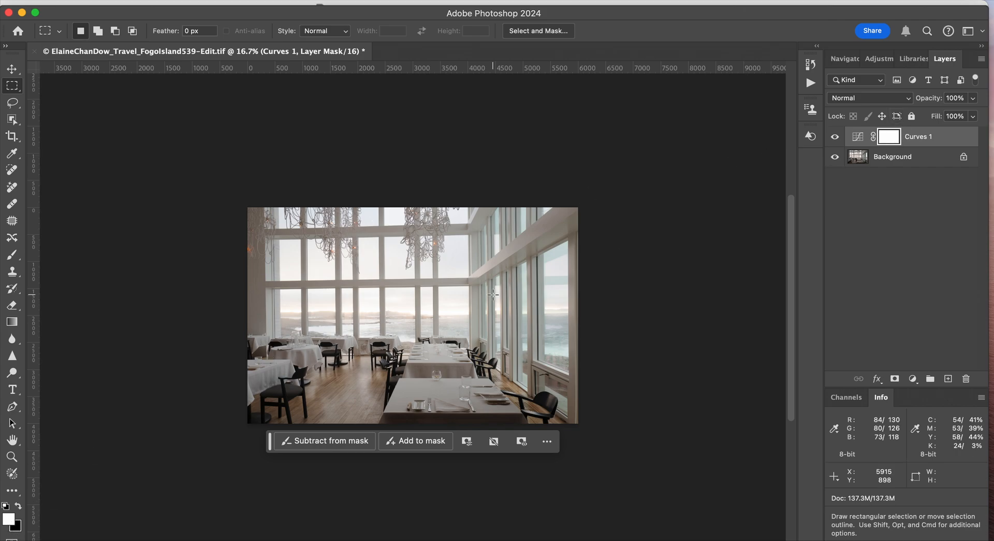
{"action": "left_click_drag", "start_coordinate": [439, 287], "coordinate": [468, 334]}
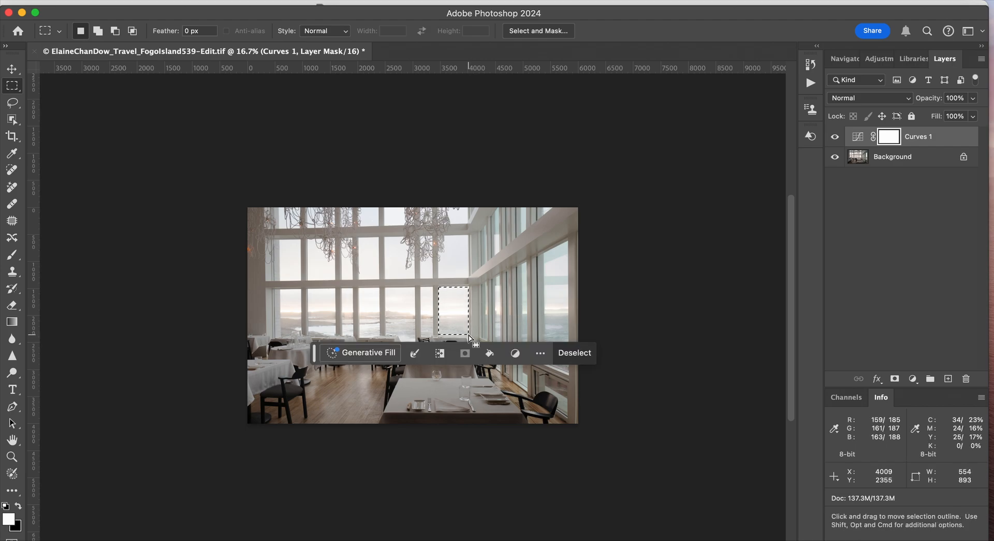
{"action": "key", "text": "BackSpace"}
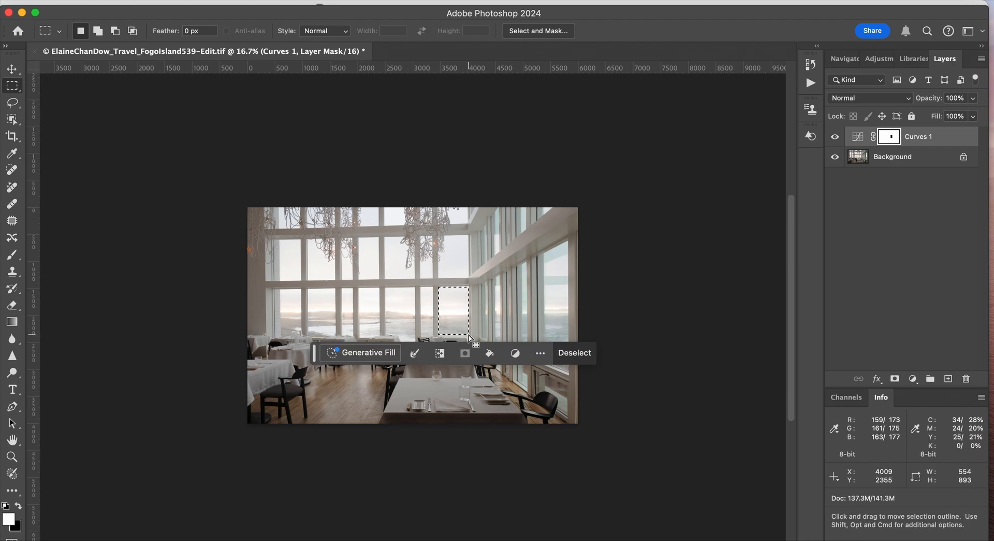
{"action": "left_click", "coordinate": [540, 314]}
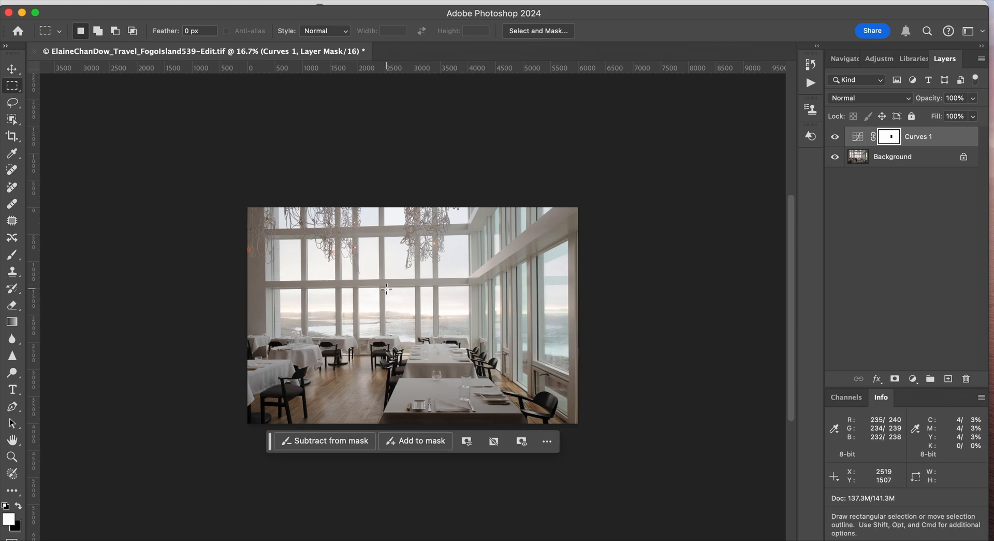
Mask out the wide centre pane of the lower window row with a black-filled rectangular selection about 556 x 890 px.
{"action": "left_click_drag", "start_coordinate": [387, 289], "coordinate": [414, 335]}
{"action": "left_click_drag", "start_coordinate": [415, 336], "coordinate": [416, 337]}
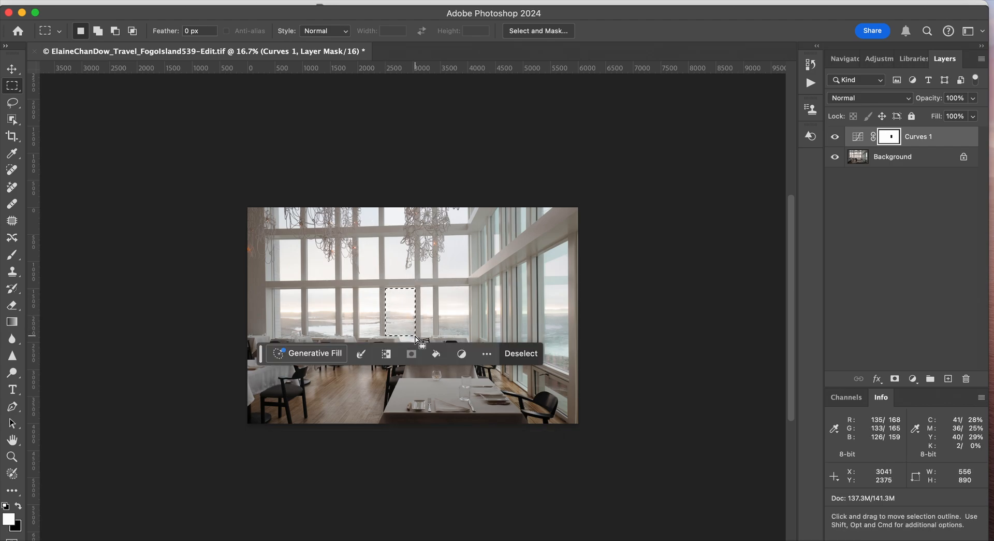
{"action": "key", "text": "alt+BackSpace"}
{"action": "key", "text": "super+d"}
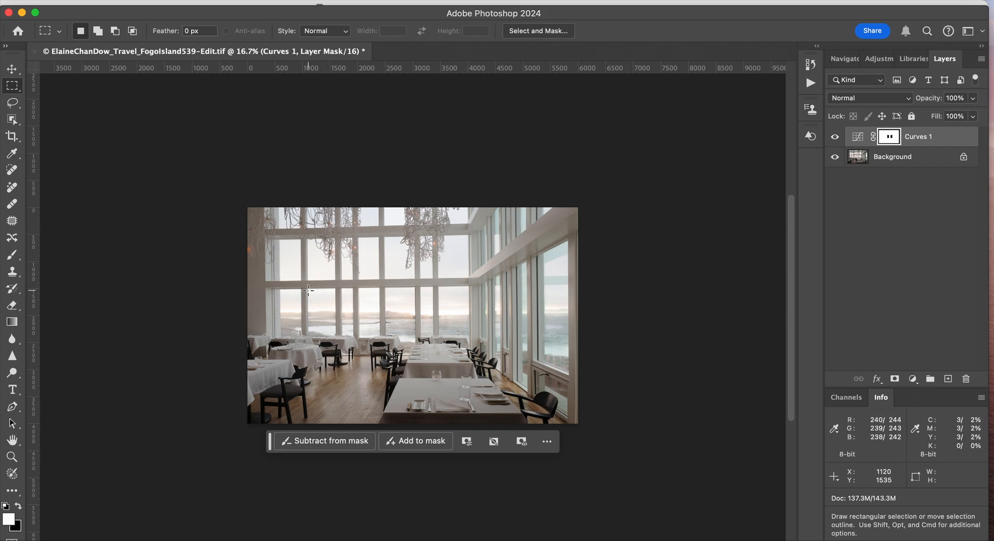
Mask out the two leftmost wide panes of the lower window row on the Curves 1 mask with black-filled rectangular selections.
{"action": "left_click_drag", "start_coordinate": [309, 288], "coordinate": [308, 285]}
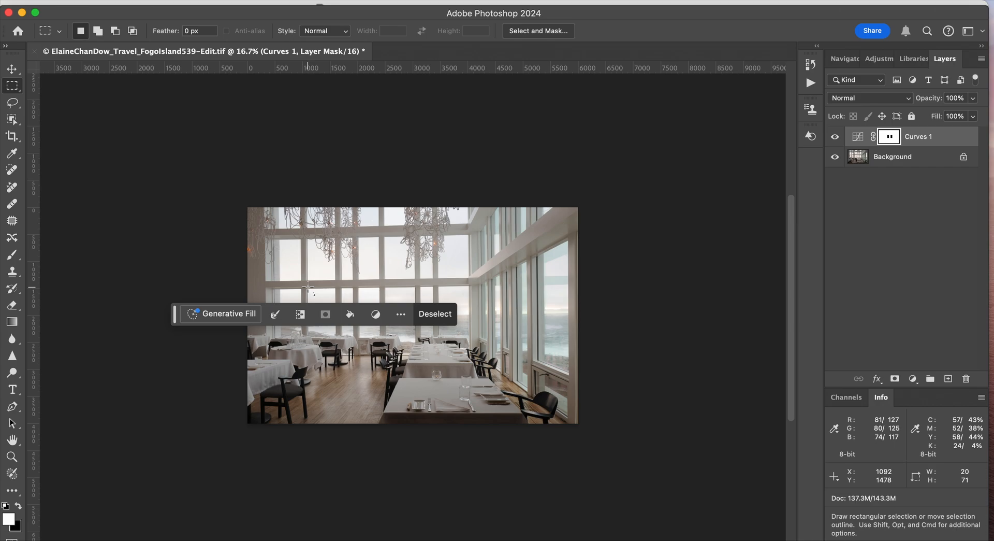
{"action": "left_click", "coordinate": [308, 287]}
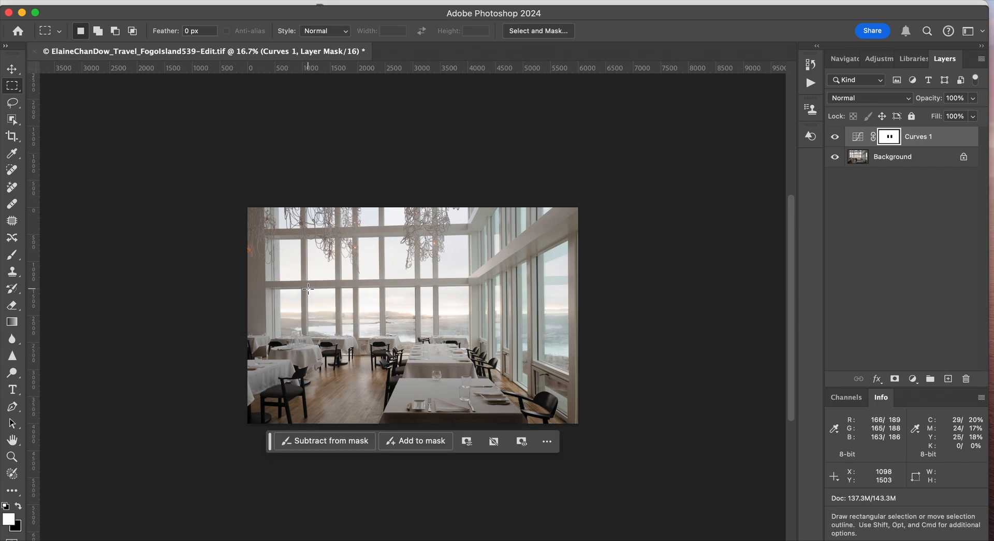
{"action": "left_click_drag", "start_coordinate": [308, 289], "coordinate": [332, 332]}
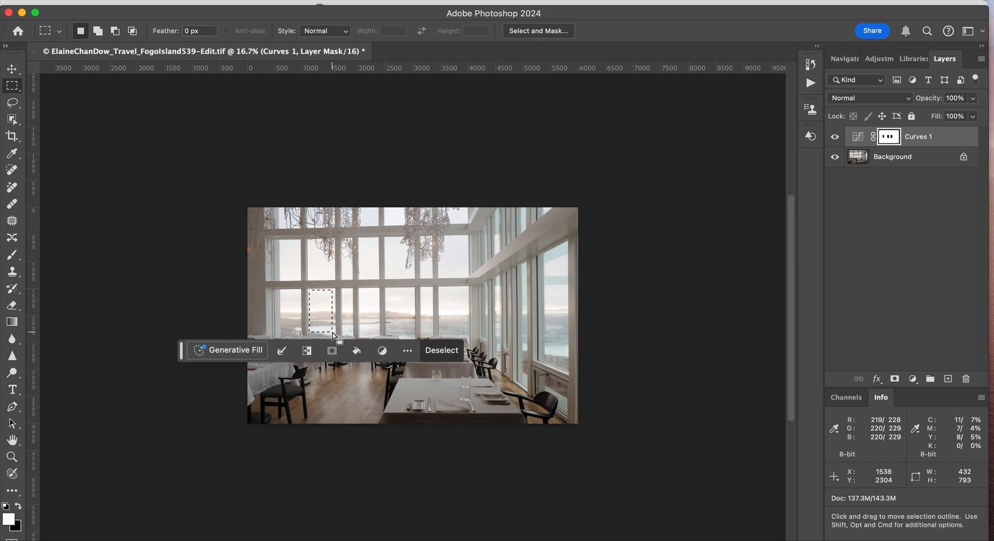
{"action": "left_click", "coordinate": [314, 278]}
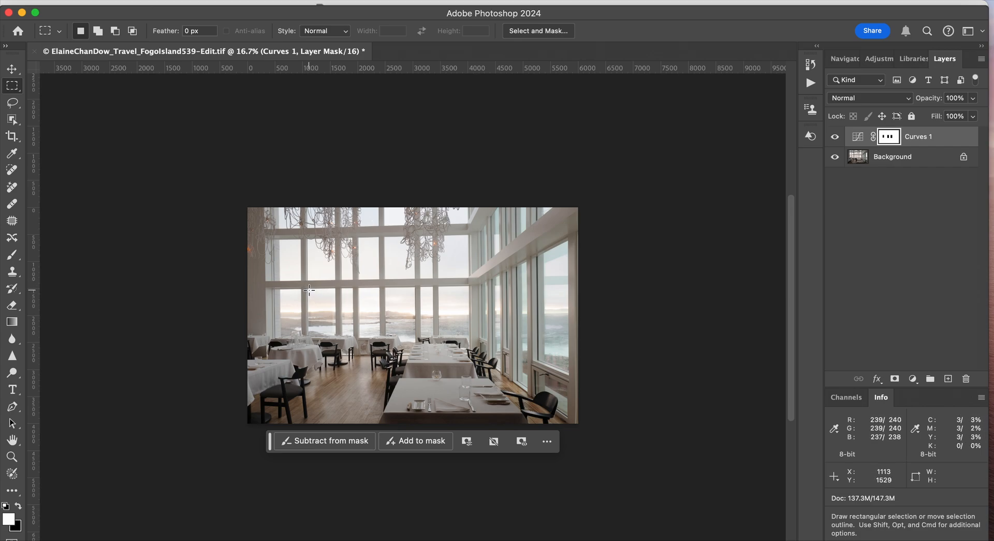
{"action": "left_click_drag", "start_coordinate": [310, 289], "coordinate": [335, 334]}
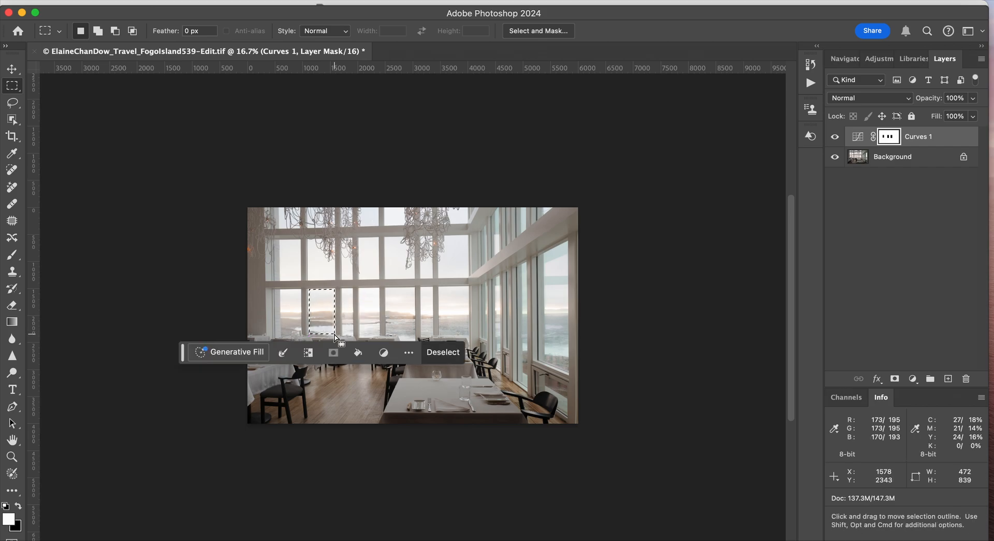
{"action": "left_click", "coordinate": [256, 291]}
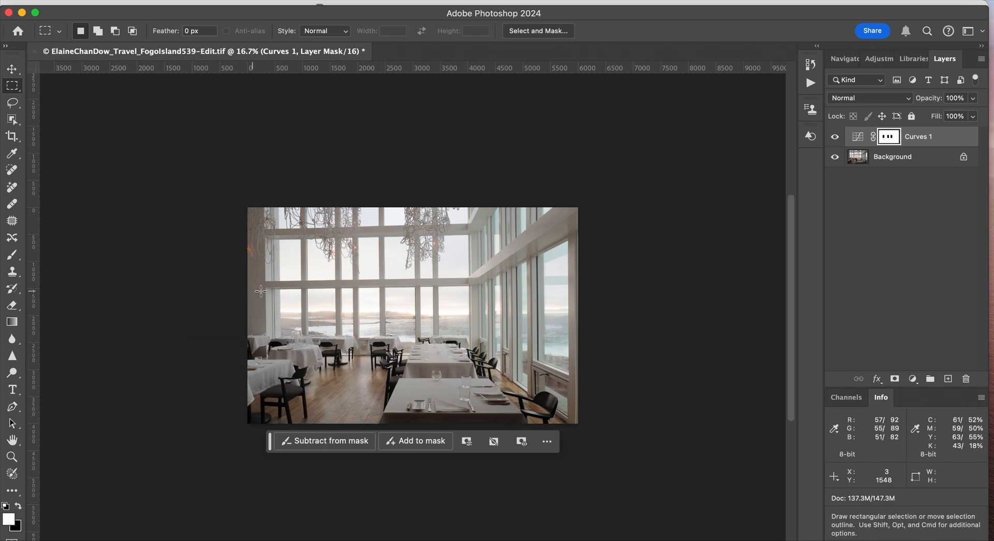
{"action": "left_click_drag", "start_coordinate": [280, 290], "coordinate": [300, 335]}
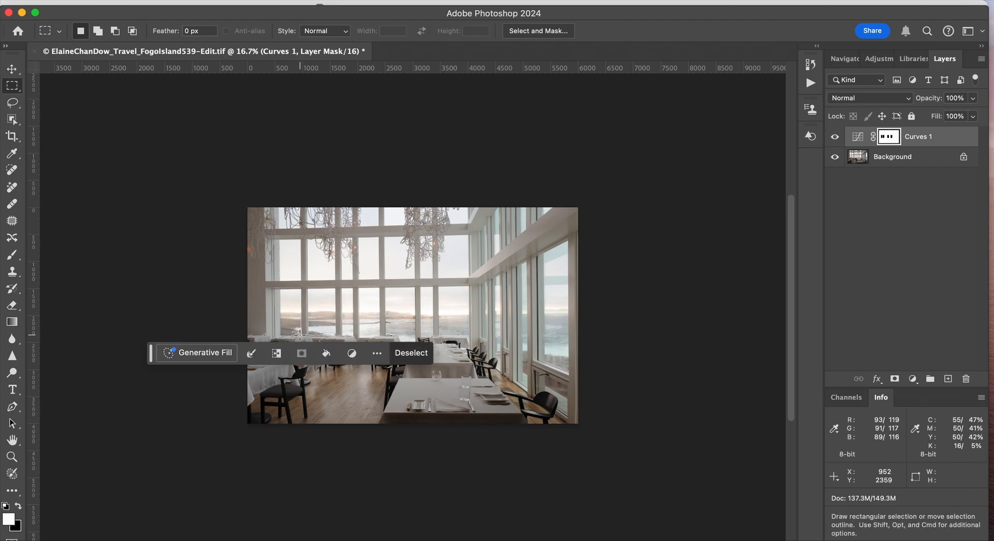
{"action": "key", "text": "super+d"}
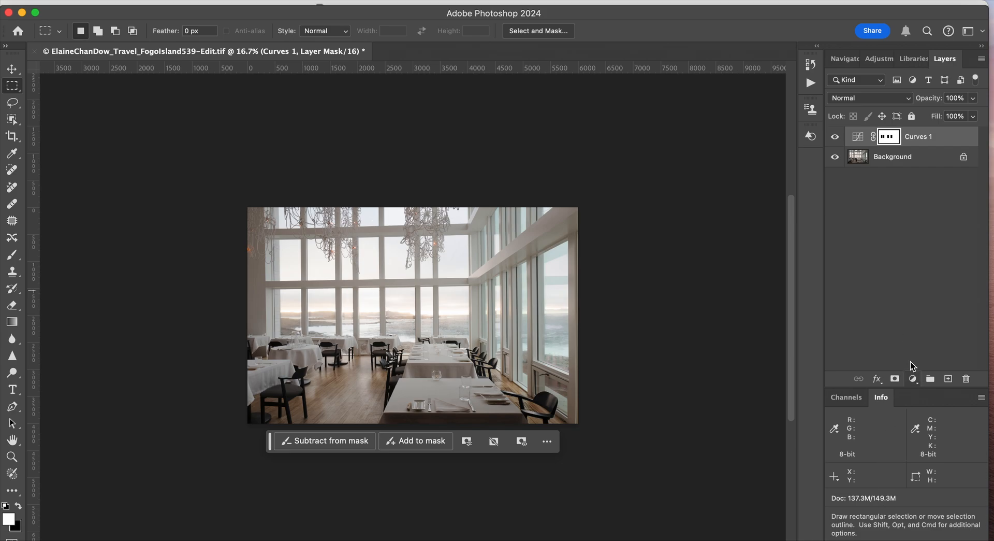
Add a second Curves adjustment layer and brighten the photo with an RGB curve point at Input 20, Output 40.
{"action": "left_click", "coordinate": [913, 378]}
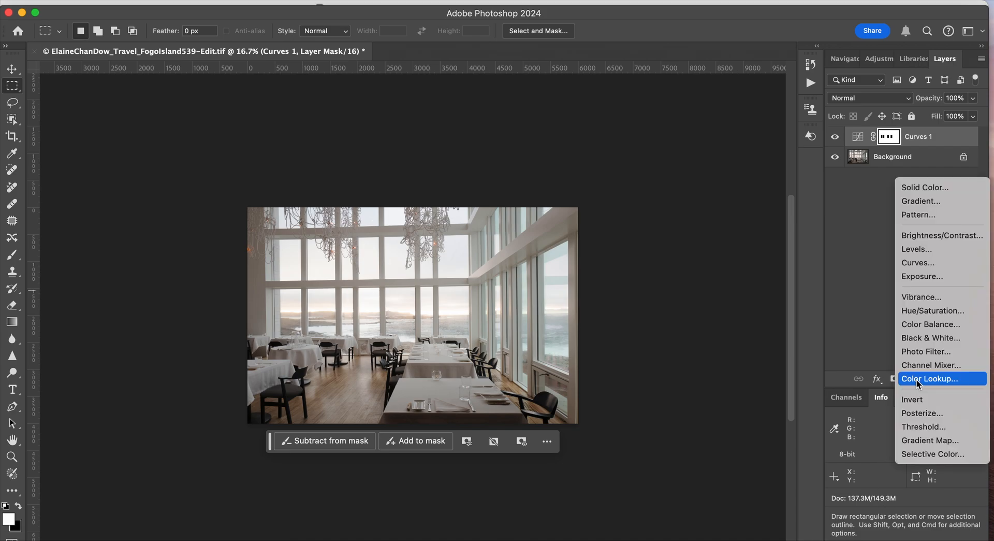
{"action": "left_click", "coordinate": [934, 264]}
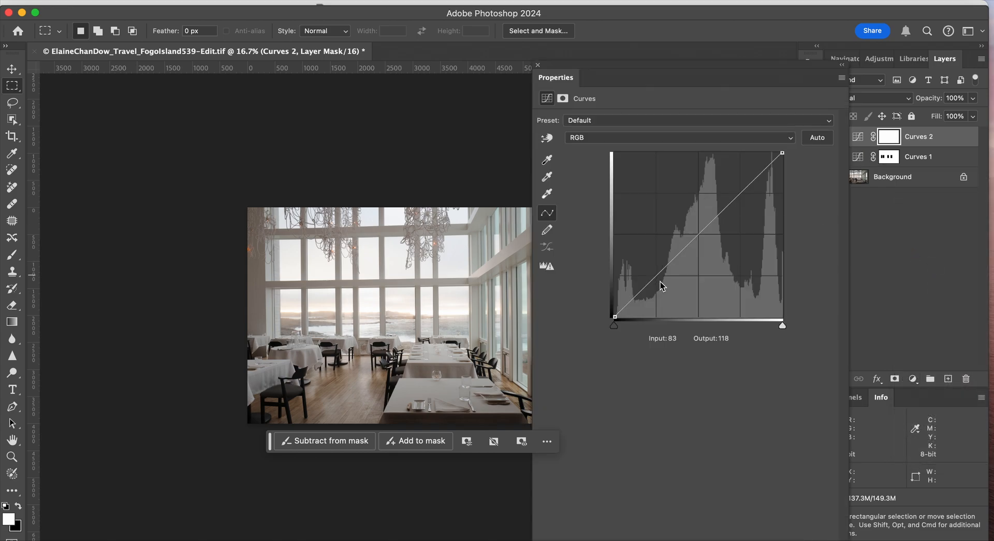
{"action": "mouse_move", "coordinate": [633, 291]}
{"action": "left_mouse_down"}
{"action": "mouse_move", "coordinate": [633, 275]}
{"action": "mouse_move", "coordinate": [628, 290]}
{"action": "left_mouse_up"}
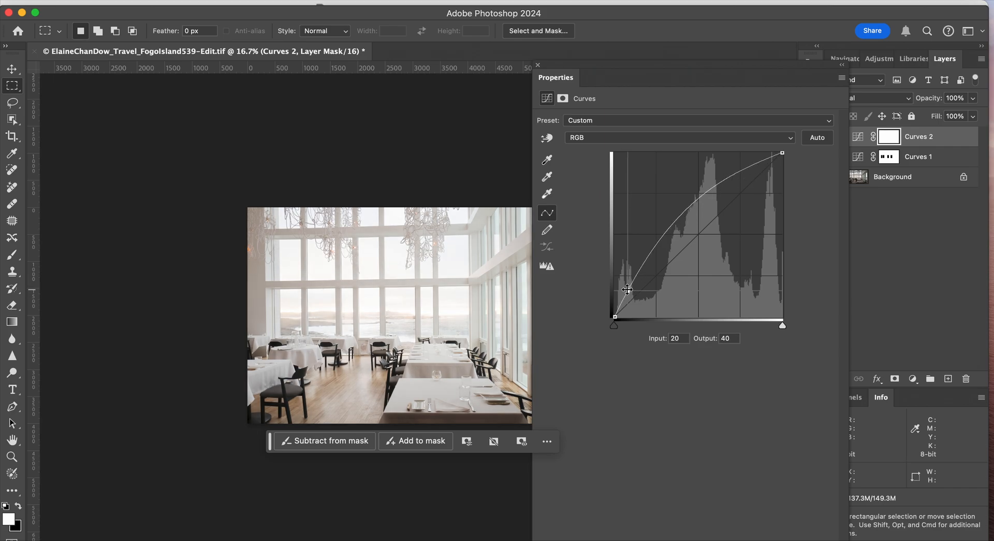
{"action": "left_click", "coordinate": [539, 67]}
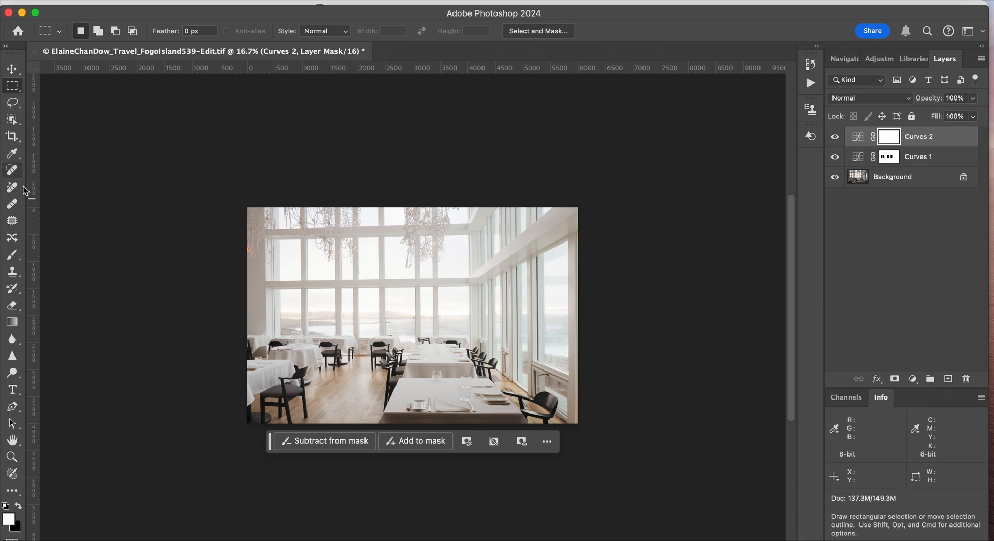
Paint the entire Curves 2 mask black with a 1300 px brush to hide the second brightening.
{"action": "left_click", "coordinate": [17, 256]}
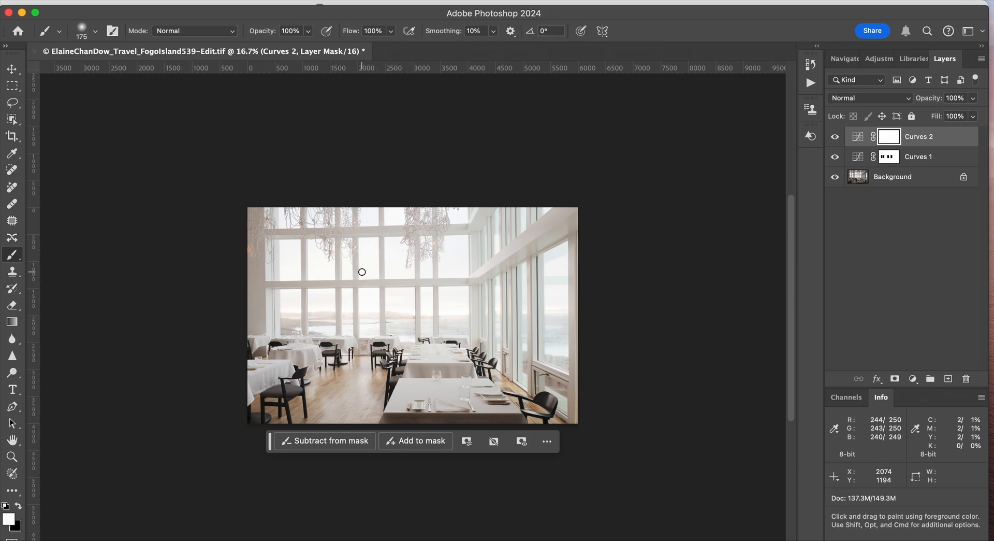
{"action": "key", "text": "bracketright"}
{"action": "key", "text": "bracketright"}
{"action": "key", "text": "bracketright"}
{"action": "key", "text": "bracketright"}
{"action": "key", "text": "bracketright"}
{"action": "key", "text": "bracketright"}
{"action": "key", "text": "bracketright"}
{"action": "key", "text": "bracketright"}
{"action": "key", "text": "bracketright"}
{"action": "key", "text": "bracketright"}
{"action": "key", "text": "bracketright"}
{"action": "key", "text": "bracketright"}
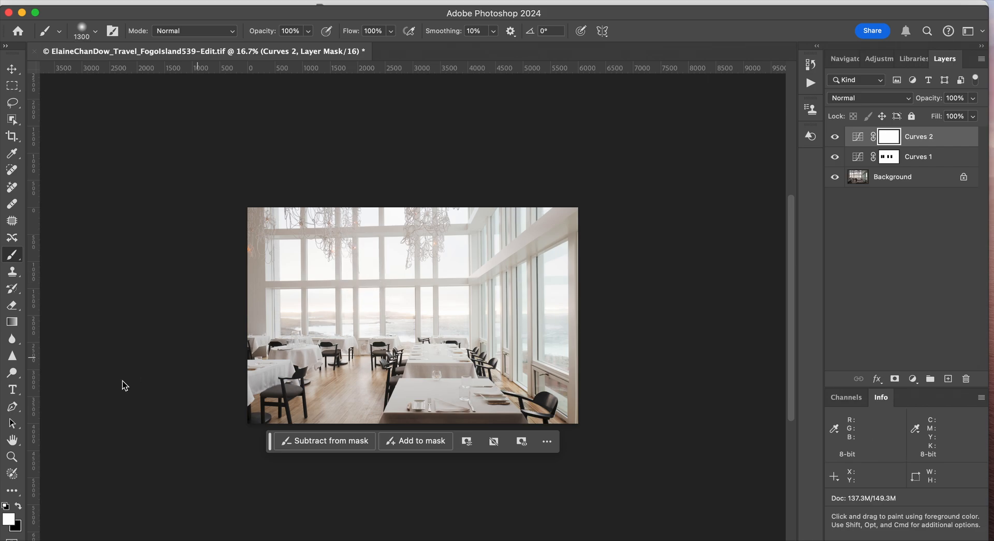
{"action": "left_click", "coordinate": [20, 507]}
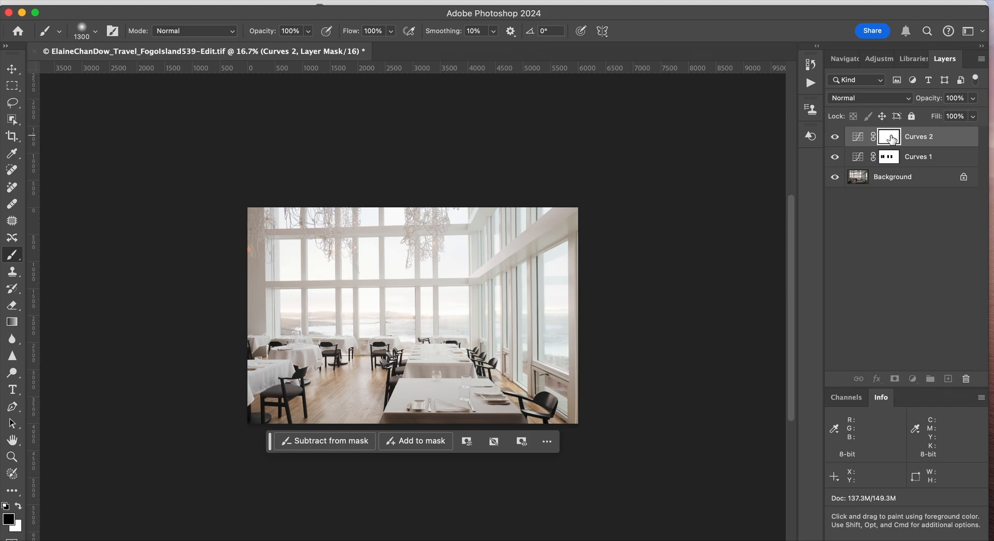
{"action": "mouse_move", "coordinate": [533, 262]}
{"action": "left_mouse_down"}
{"action": "mouse_move", "coordinate": [524, 520]}
{"action": "mouse_move", "coordinate": [591, 260]}
{"action": "mouse_move", "coordinate": [515, 268]}
{"action": "mouse_move", "coordinate": [511, 492]}
{"action": "mouse_move", "coordinate": [477, 213]}
{"action": "mouse_move", "coordinate": [465, 239]}
{"action": "mouse_move", "coordinate": [468, 188]}
{"action": "mouse_move", "coordinate": [420, 385]}
{"action": "mouse_move", "coordinate": [399, 252]}
{"action": "mouse_move", "coordinate": [399, 299]}
{"action": "mouse_move", "coordinate": [344, 370]}
{"action": "mouse_move", "coordinate": [312, 388]}
{"action": "mouse_move", "coordinate": [335, 246]}
{"action": "mouse_move", "coordinate": [321, 335]}
{"action": "mouse_move", "coordinate": [320, 213]}
{"action": "mouse_move", "coordinate": [308, 212]}
{"action": "mouse_move", "coordinate": [297, 251]}
{"action": "mouse_move", "coordinate": [280, 421]}
{"action": "mouse_move", "coordinate": [255, 360]}
{"action": "mouse_move", "coordinate": [489, 364]}
{"action": "mouse_move", "coordinate": [388, 395]}
{"action": "mouse_move", "coordinate": [565, 399]}
{"action": "left_mouse_up"}
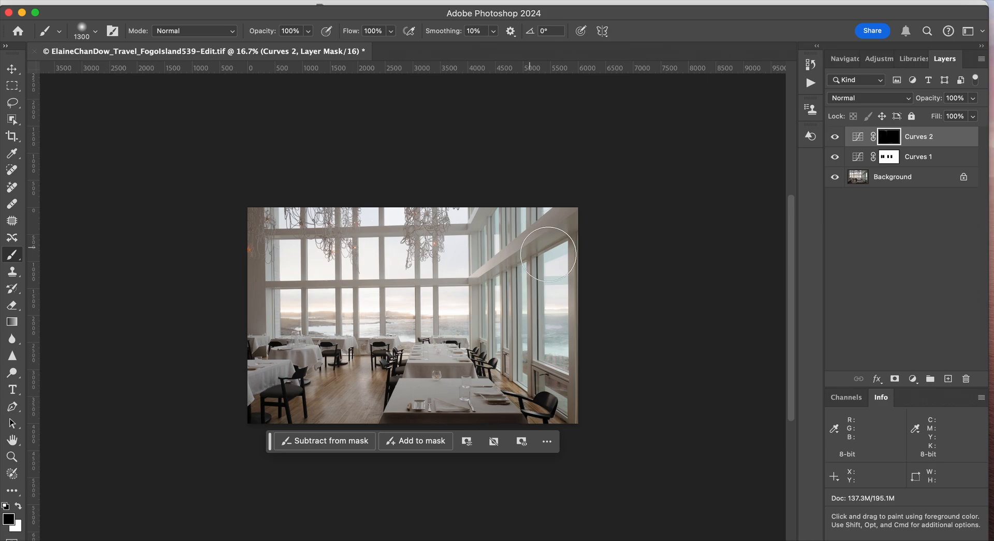
Paint white on the Curves 2 mask over the tables and floor to restore the brightening there.
{"action": "left_click", "coordinate": [18, 507]}
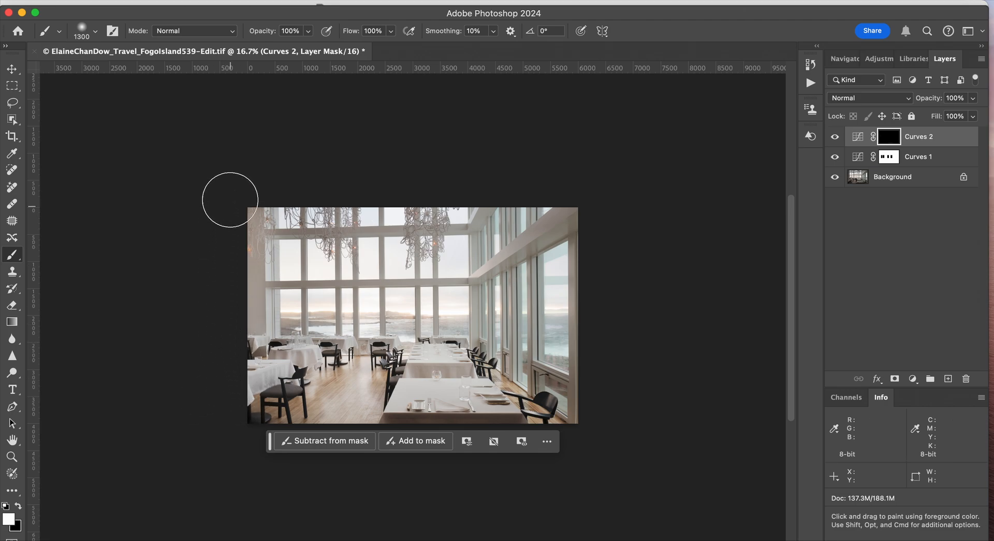
{"action": "left_click_drag", "start_coordinate": [210, 443], "coordinate": [206, 440]}
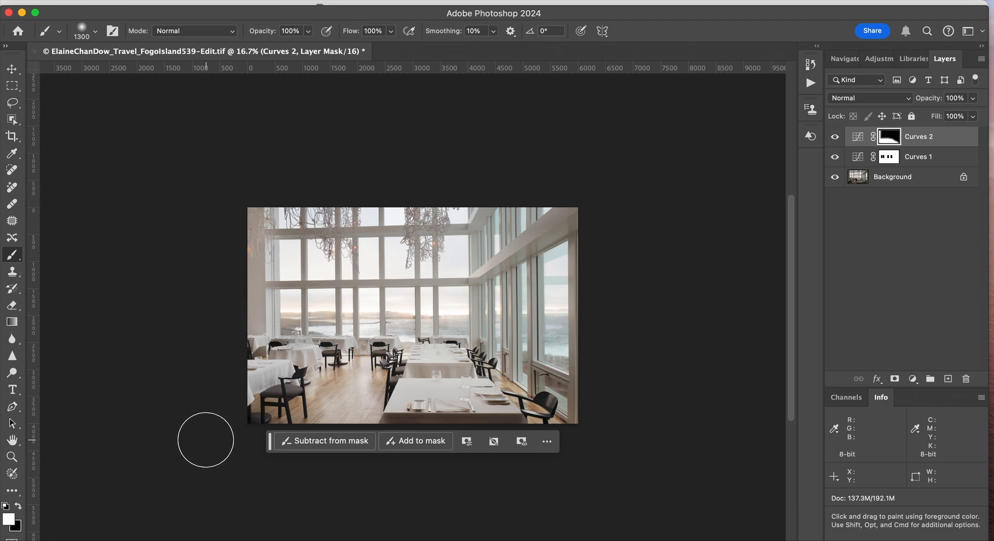
Compare the photo with and without the Curves 2 layer, lower that layer's opacity to 75%, and deselect it.
{"action": "left_click", "coordinate": [835, 138]}
{"action": "left_click", "coordinate": [836, 138]}
{"action": "left_click", "coordinate": [835, 138]}
{"action": "left_click", "coordinate": [835, 137]}
{"action": "left_click", "coordinate": [972, 99]}
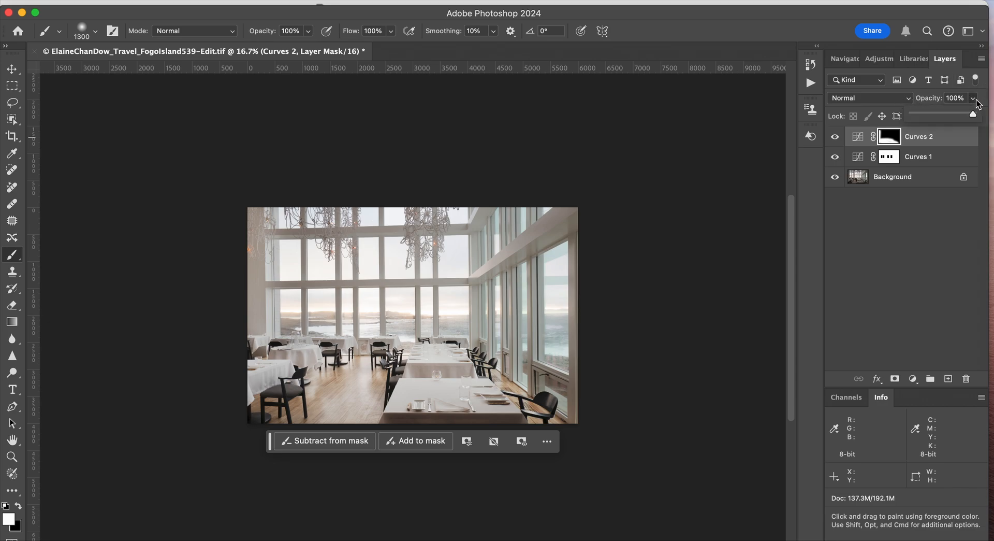
{"action": "left_click", "coordinate": [943, 114]}
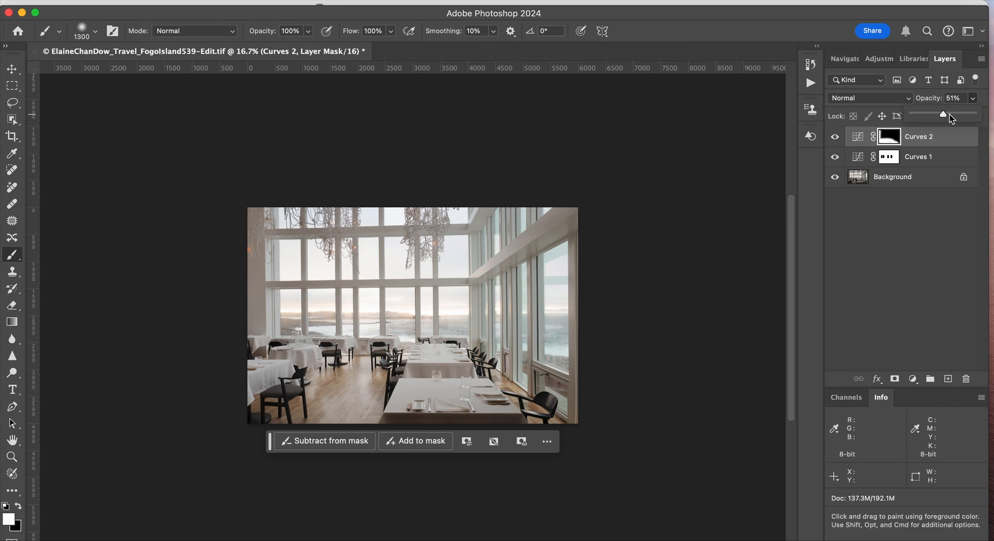
{"action": "left_click_drag", "start_coordinate": [956, 114], "coordinate": [959, 115]}
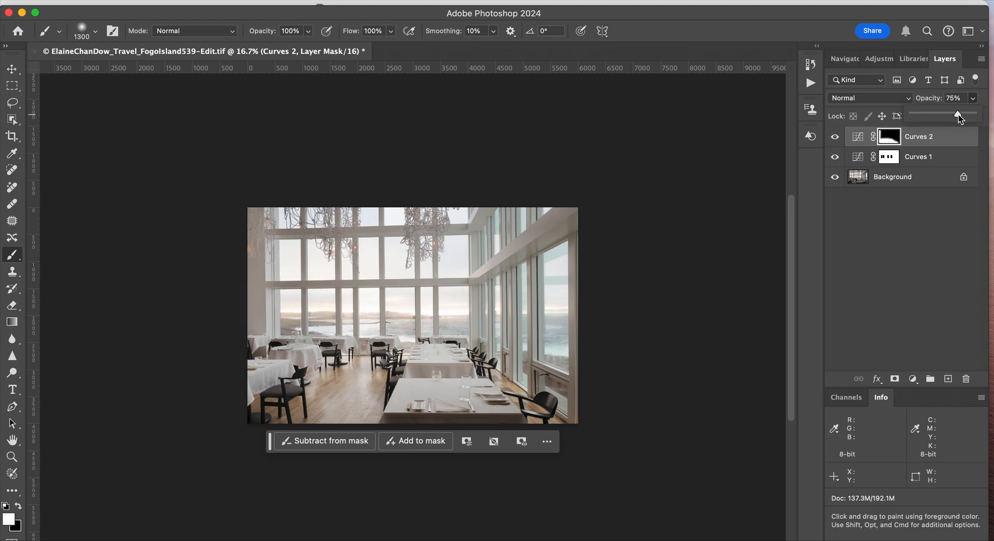
{"action": "left_click", "coordinate": [895, 232]}
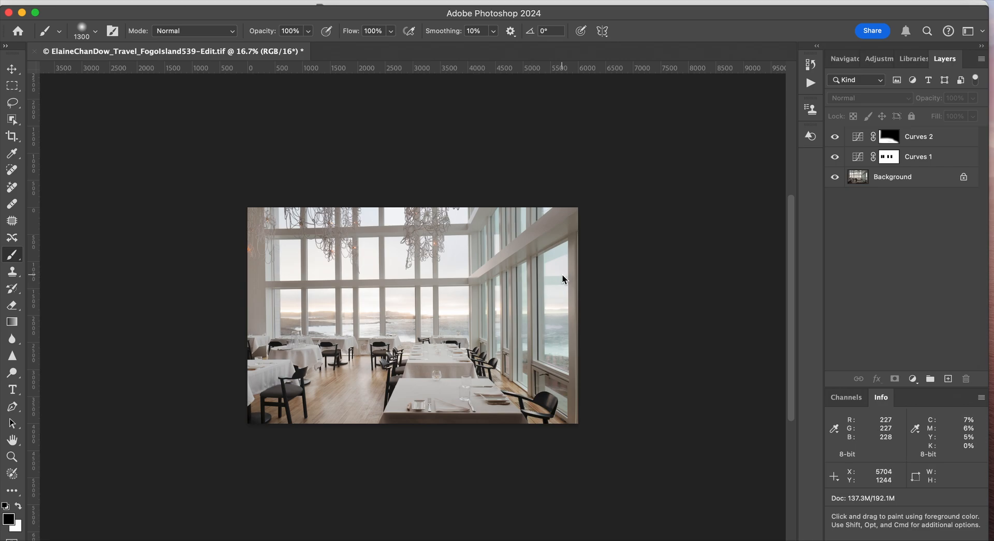
Add an orange Solid Color fill layer with hue 40° and place it directly above the Background layer.
{"action": "left_click", "coordinate": [913, 381]}
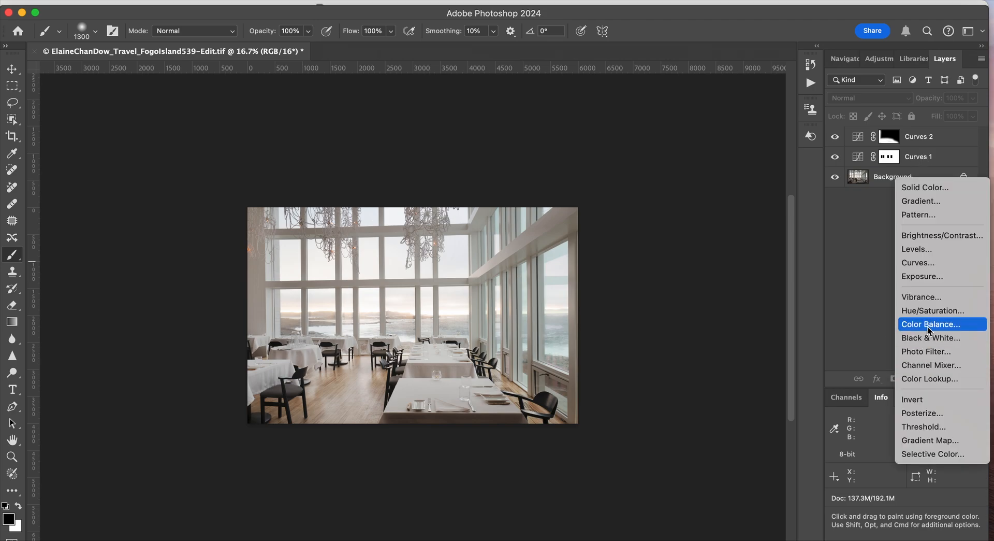
{"action": "left_click", "coordinate": [942, 188]}
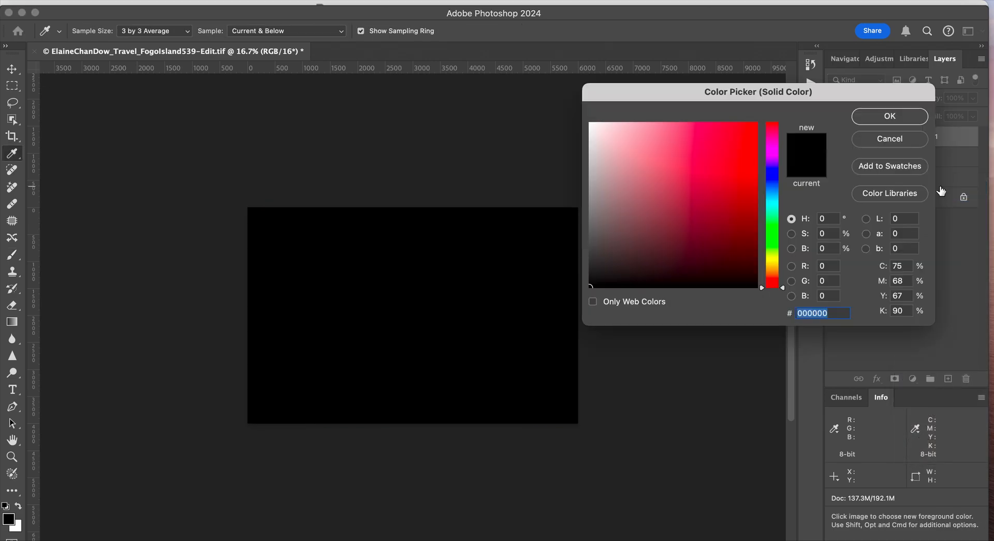
{"action": "left_click", "coordinate": [772, 269]}
{"action": "left_click", "coordinate": [739, 133]}
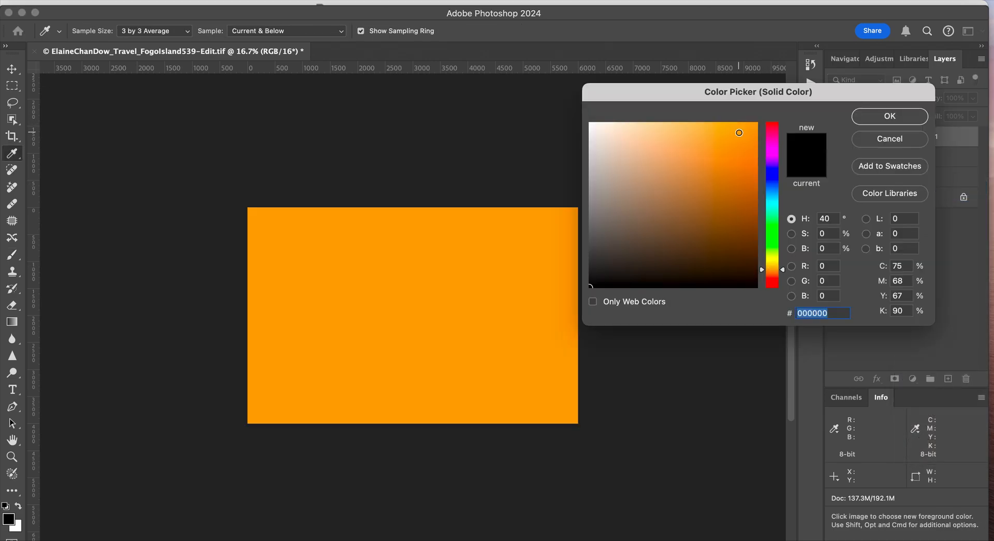
{"action": "left_click", "coordinate": [872, 117]}
{"action": "left_click_drag", "start_coordinate": [952, 142], "coordinate": [945, 185]}
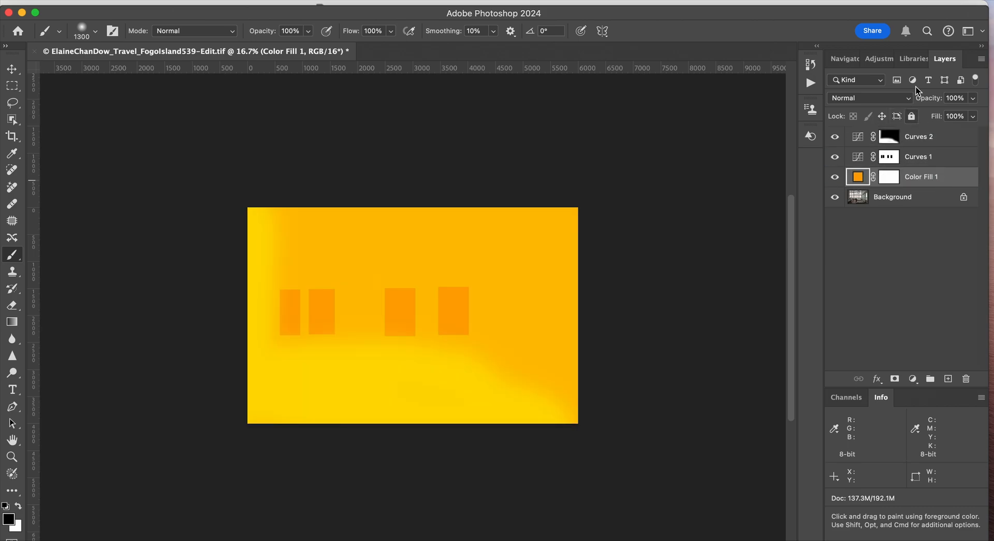
Set the orange fill layer to Overlay blend mode and reduce its opacity to 5%.
{"action": "left_click", "coordinate": [870, 98]}
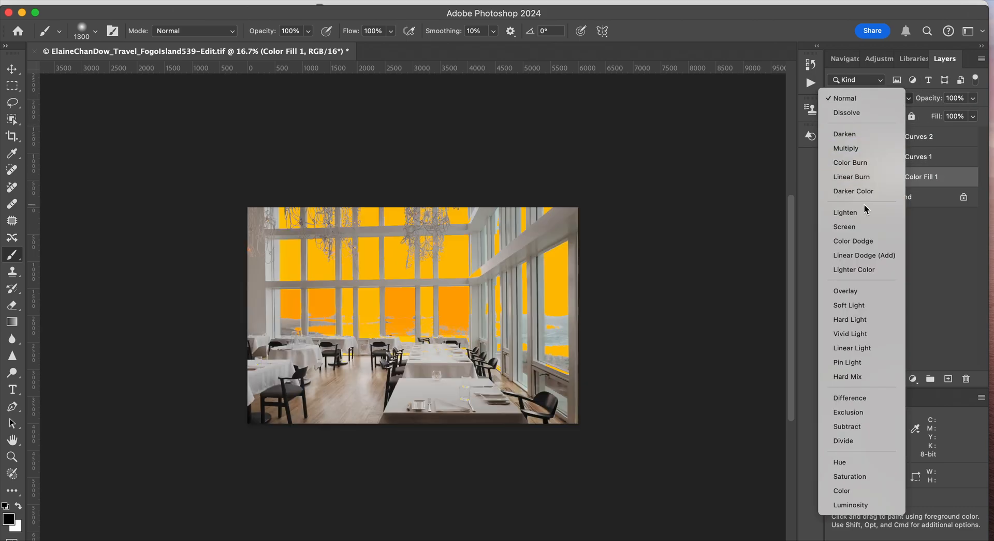
{"action": "left_click", "coordinate": [849, 291]}
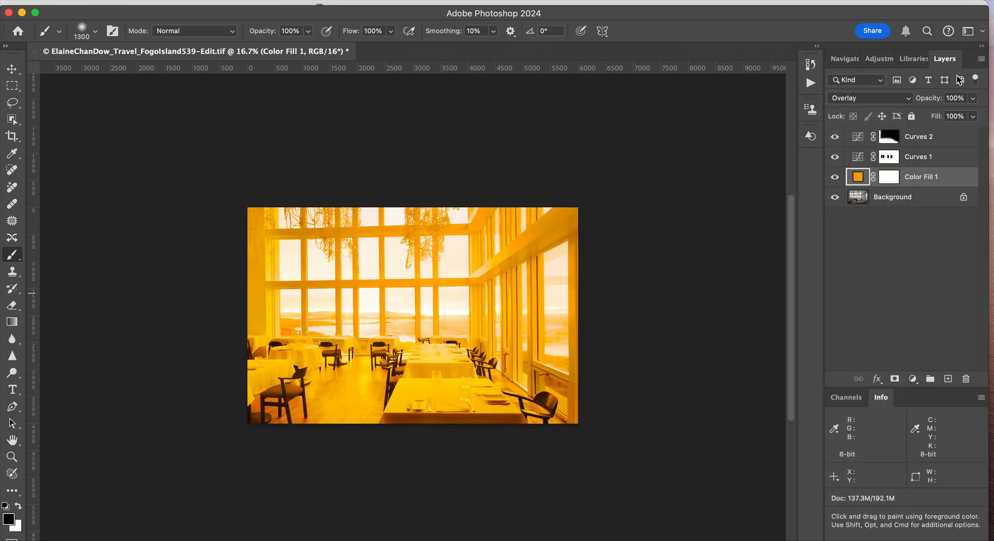
{"action": "left_click", "coordinate": [975, 100]}
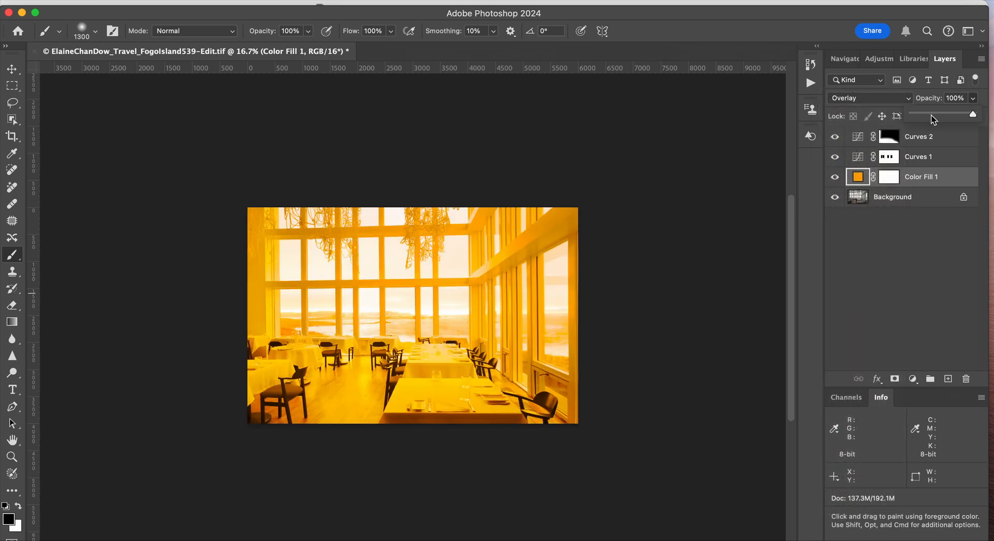
{"action": "left_click", "coordinate": [931, 114]}
{"action": "left_click", "coordinate": [920, 115]}
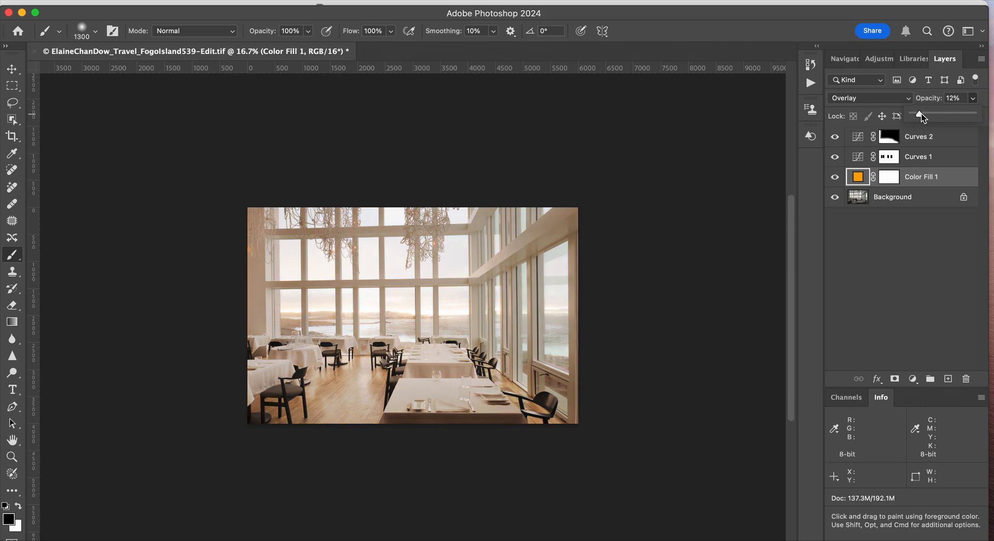
{"action": "left_click", "coordinate": [930, 115]}
{"action": "left_click", "coordinate": [977, 99]}
{"action": "left_click", "coordinate": [971, 102]}
{"action": "left_click", "coordinate": [926, 114]}
{"action": "left_click_drag", "start_coordinate": [926, 115], "coordinate": [921, 115]}
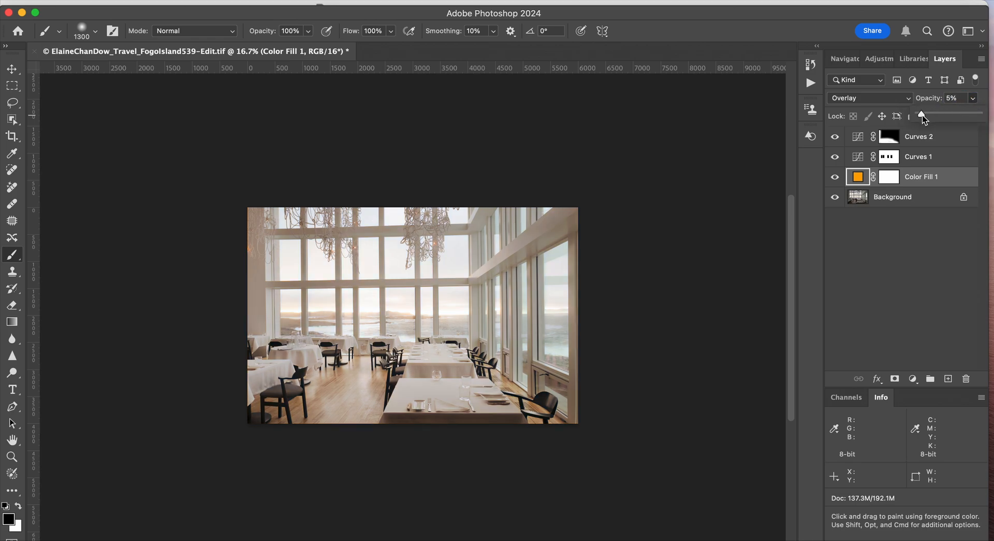
{"action": "left_click", "coordinate": [887, 291]}
Try Soft Light on the orange fill layer, settle on the Color blend mode, and compare the photo with the layer hidden and shown.
{"action": "left_click", "coordinate": [937, 181]}
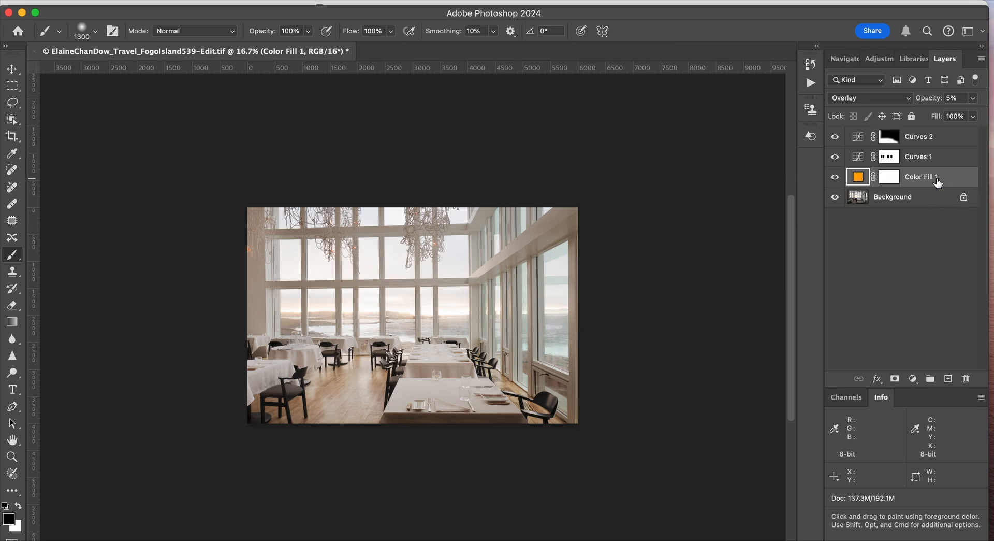
{"action": "left_click", "coordinate": [867, 98]}
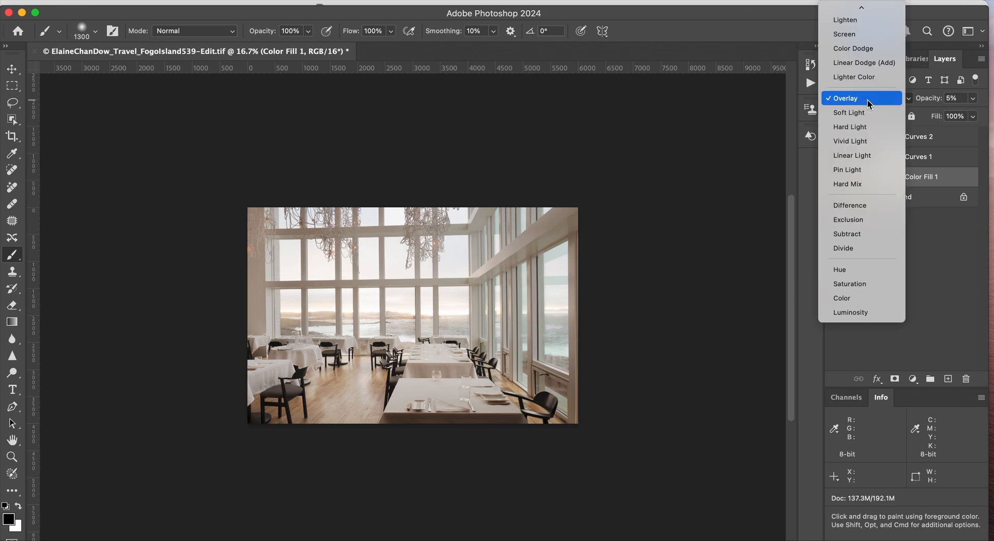
{"action": "left_click", "coordinate": [865, 112]}
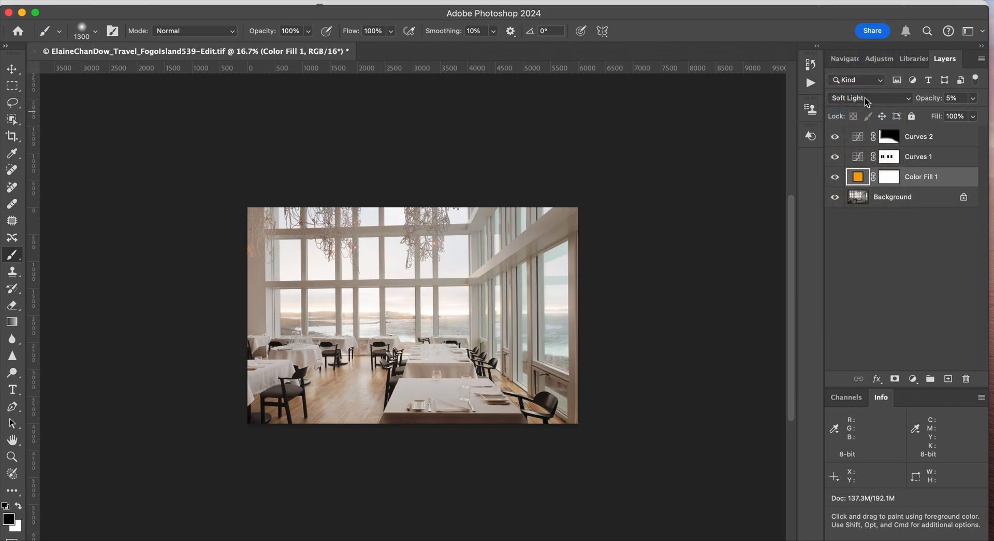
{"action": "left_click", "coordinate": [867, 99]}
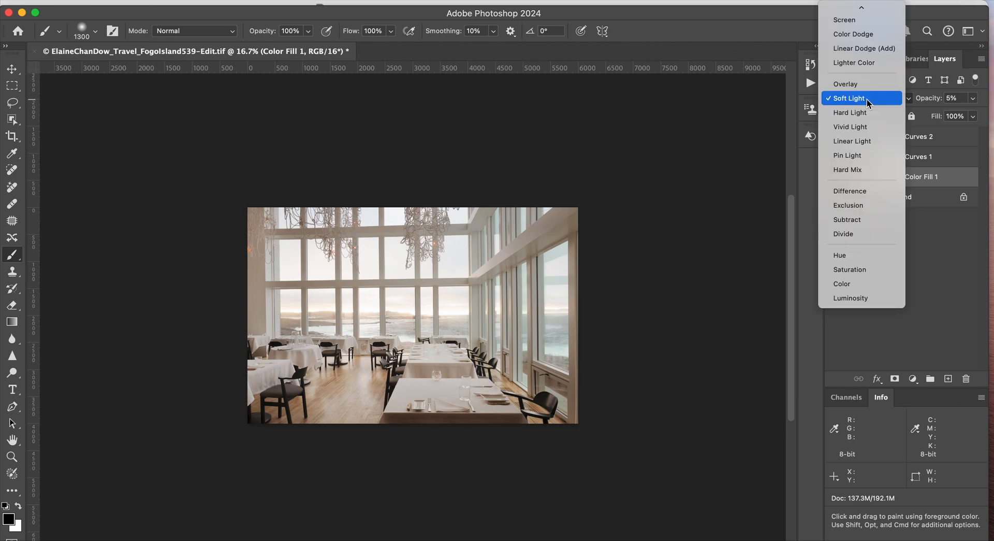
{"action": "left_click", "coordinate": [838, 284]}
{"action": "left_click", "coordinate": [835, 177]}
{"action": "left_click", "coordinate": [835, 177]}
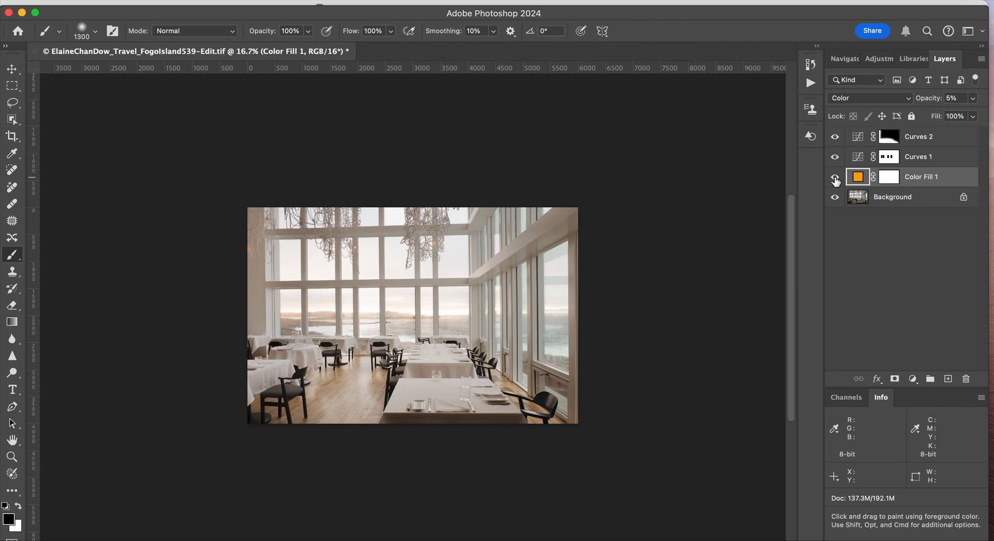
{"action": "left_click", "coordinate": [857, 98]}
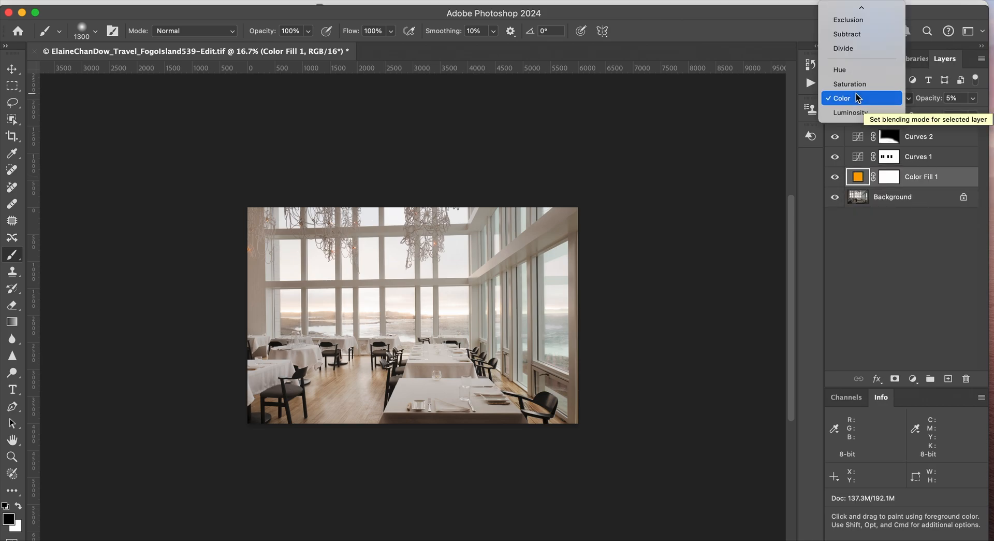
{"action": "left_click", "coordinate": [936, 98]}
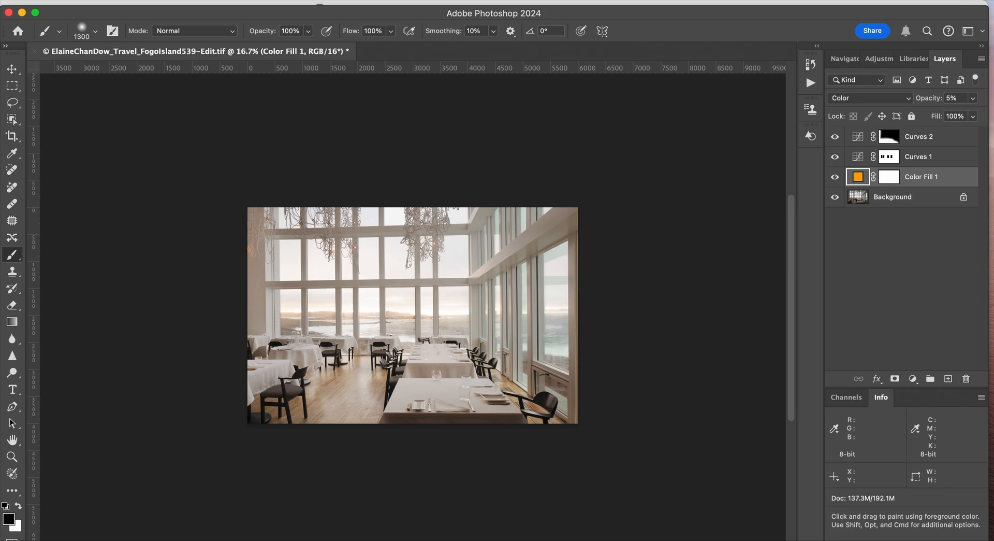
Save the TIFF with its layers, using ZIP image compression and RLE layer compression.
{"action": "left_click", "coordinate": [129, 1]}
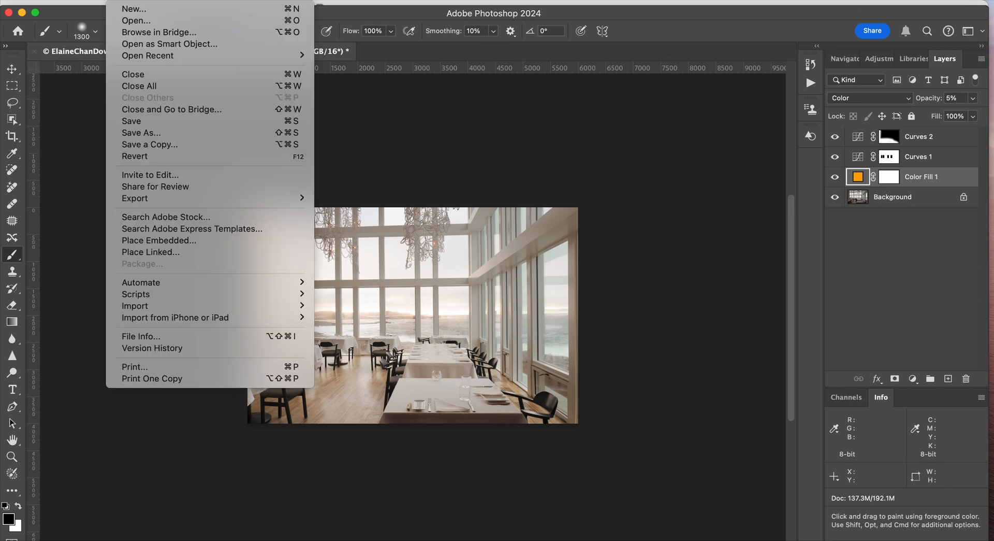
{"action": "left_click", "coordinate": [134, 124]}
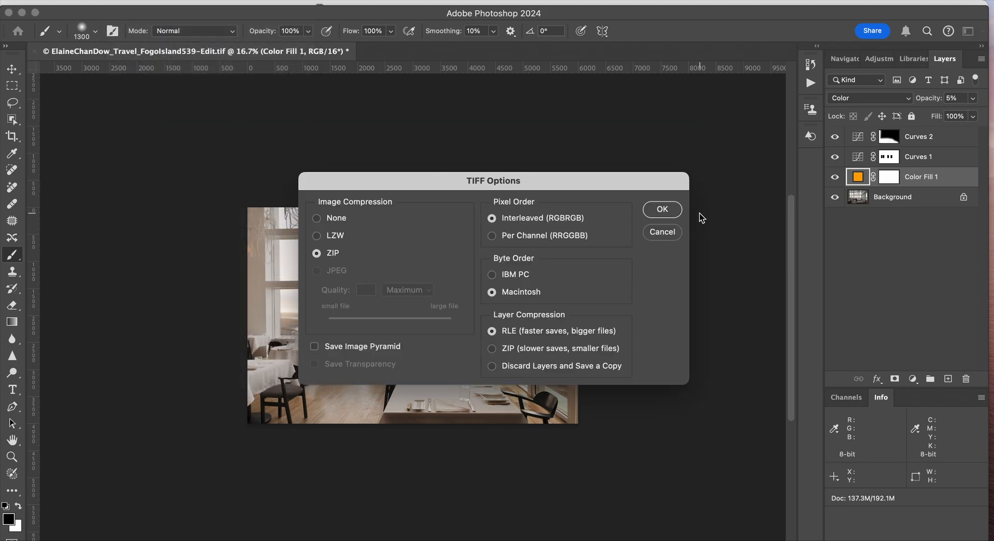
{"action": "left_click", "coordinate": [674, 212]}
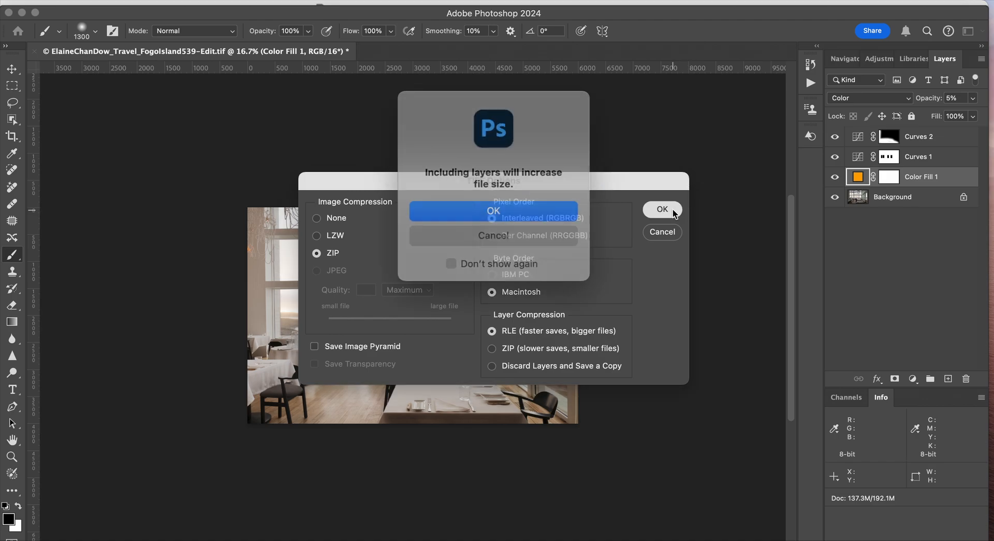
{"action": "left_click", "coordinate": [502, 209]}
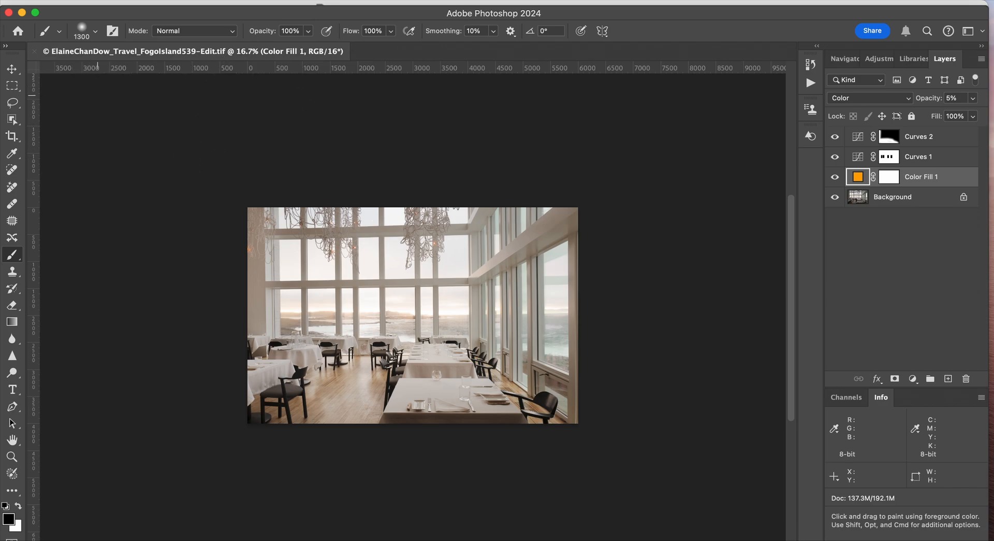
Shrink the document window and examine the image's dimensions, document size and color profile in the status information.
{"action": "double_click", "coordinate": [102, 12]}
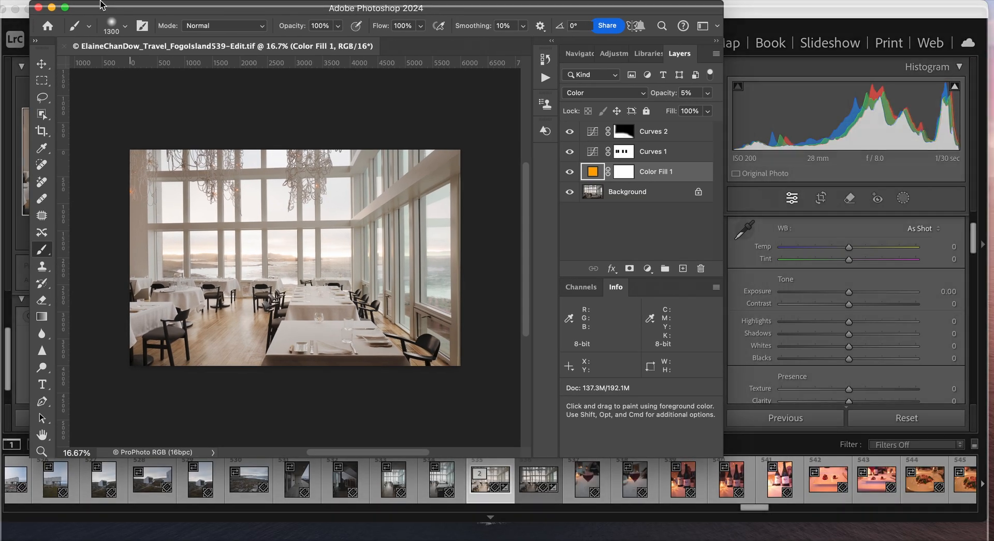
{"action": "left_click", "coordinate": [137, 455]}
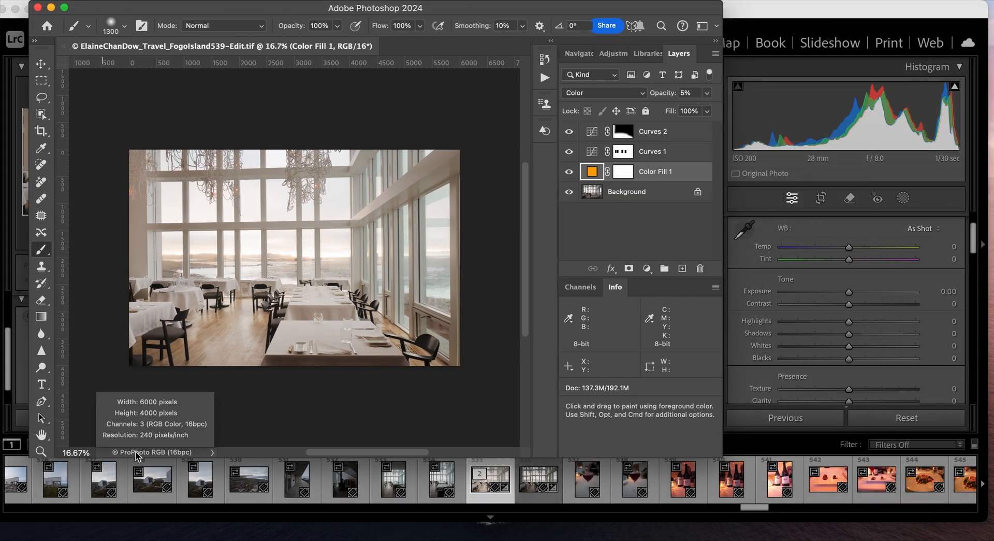
{"action": "left_click", "coordinate": [212, 453]}
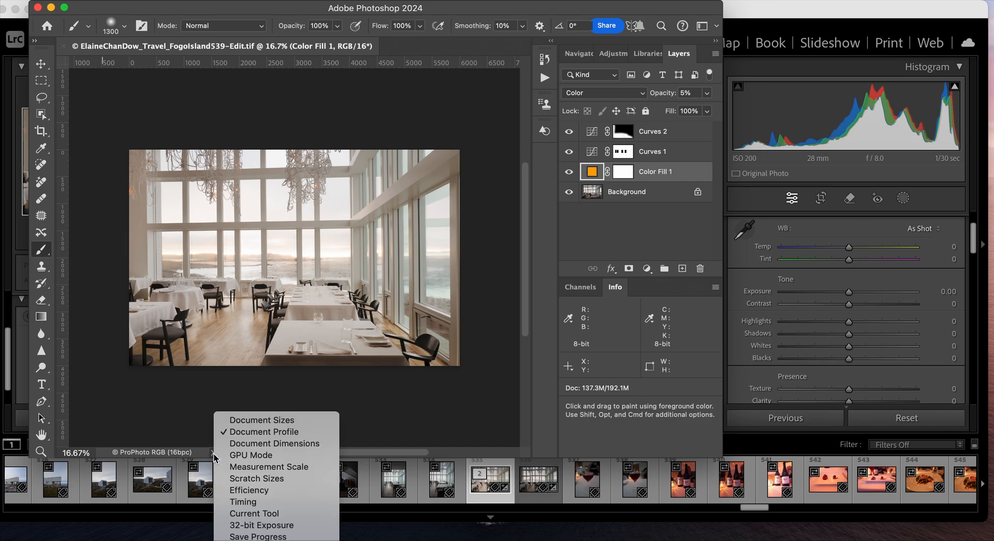
{"action": "left_click", "coordinate": [244, 422]}
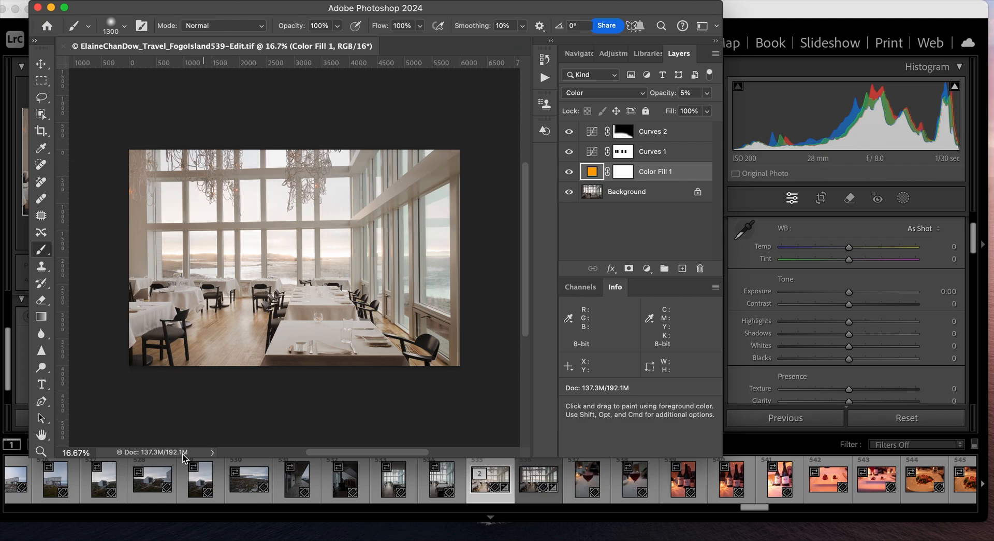
{"action": "left_click", "coordinate": [213, 453]}
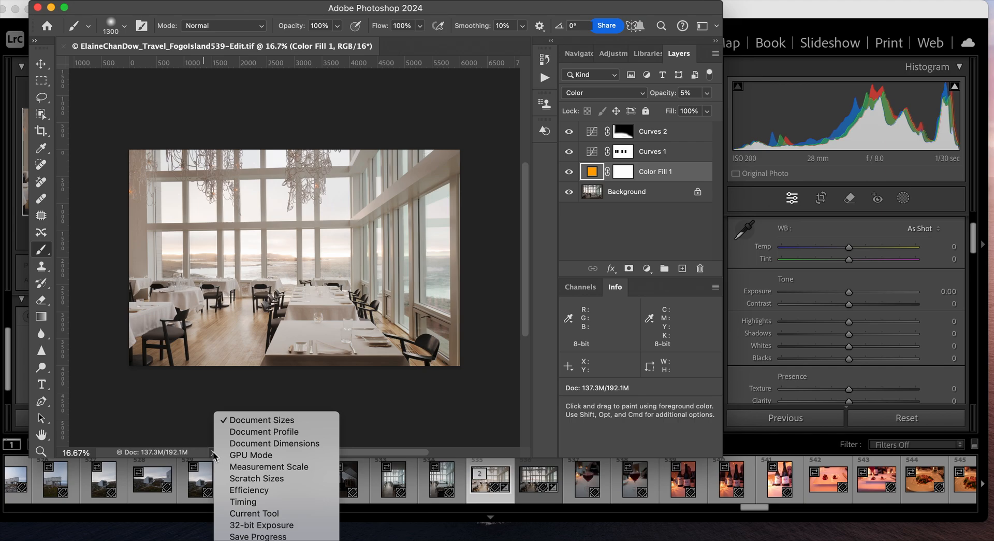
{"action": "left_click", "coordinate": [250, 433]}
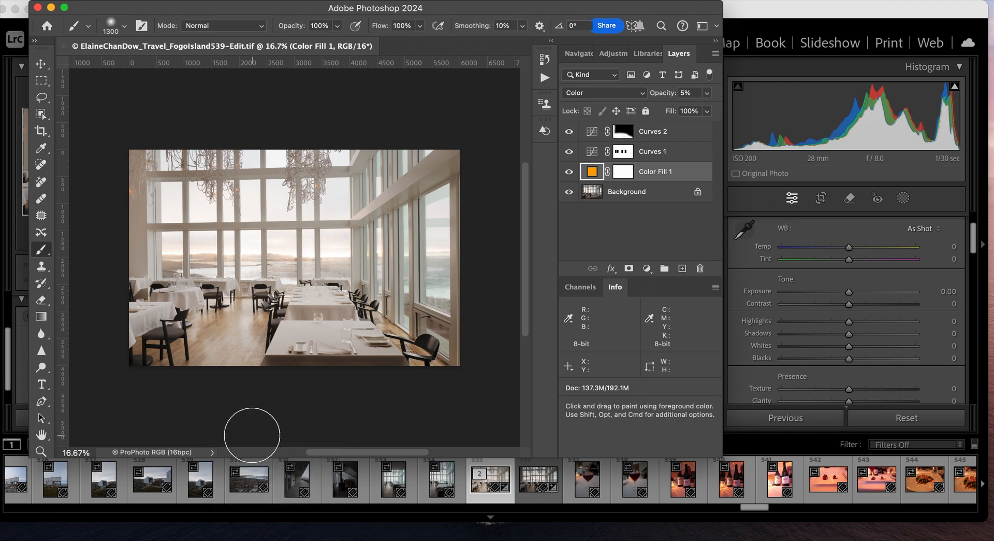
{"action": "left_click", "coordinate": [213, 453]}
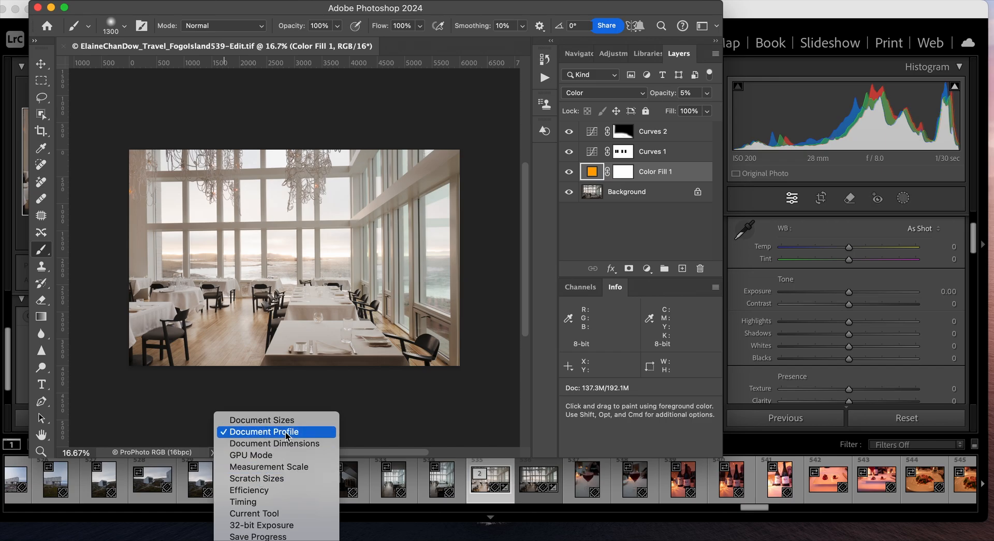
{"action": "left_click", "coordinate": [154, 402]}
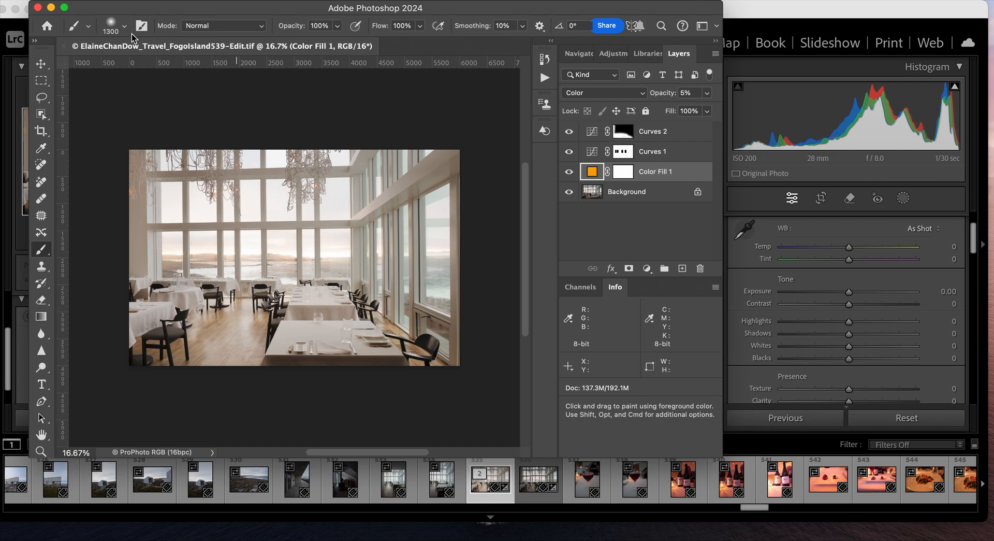
Close the edited TIFF and the Photoshop window to return to Lightroom Classic.
{"action": "left_click", "coordinate": [65, 46]}
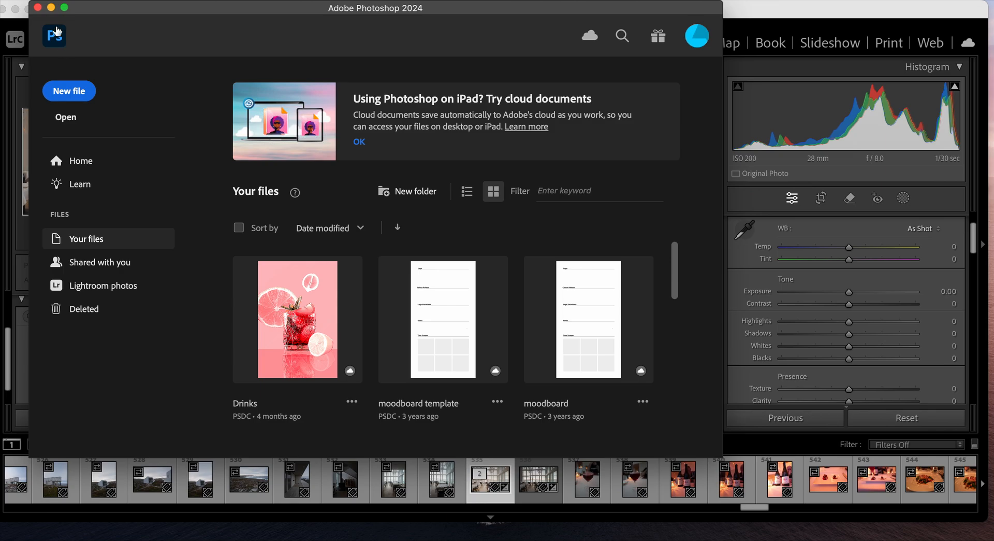
{"action": "left_click", "coordinate": [39, 8]}
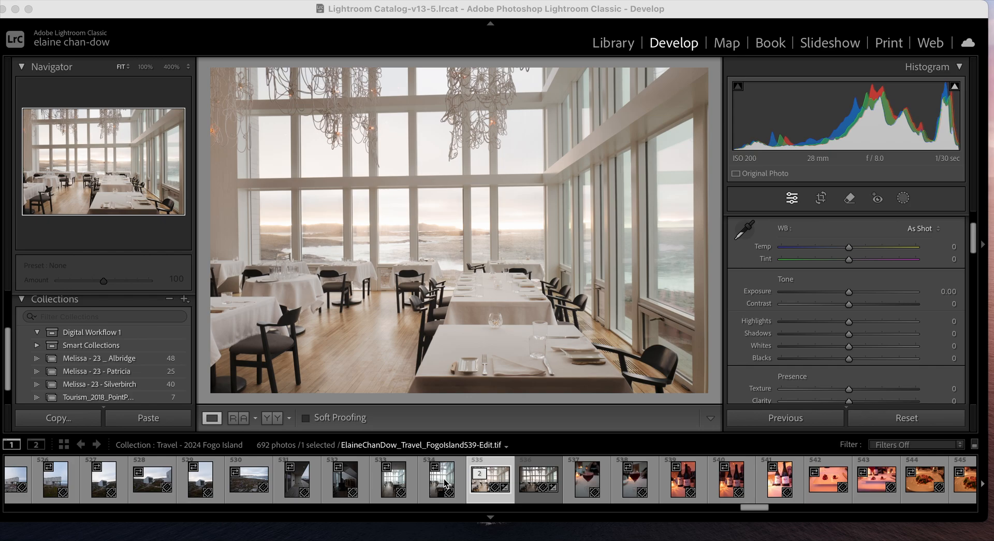
Rate the FogoIsland539 edited TIFF five stars and its original DNG four stars.
{"action": "left_click", "coordinate": [494, 487]}
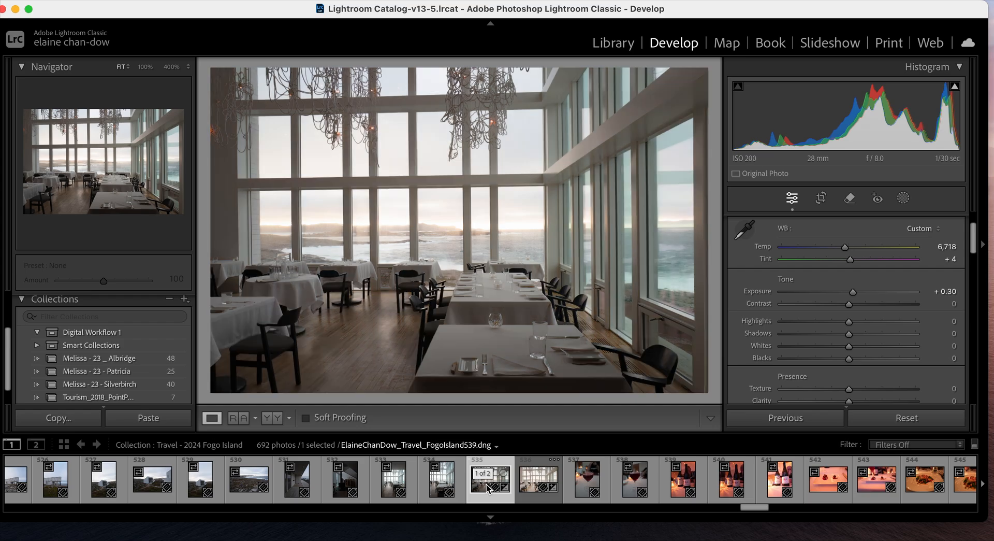
{"action": "key", "text": "5"}
{"action": "left_click", "coordinate": [531, 490]}
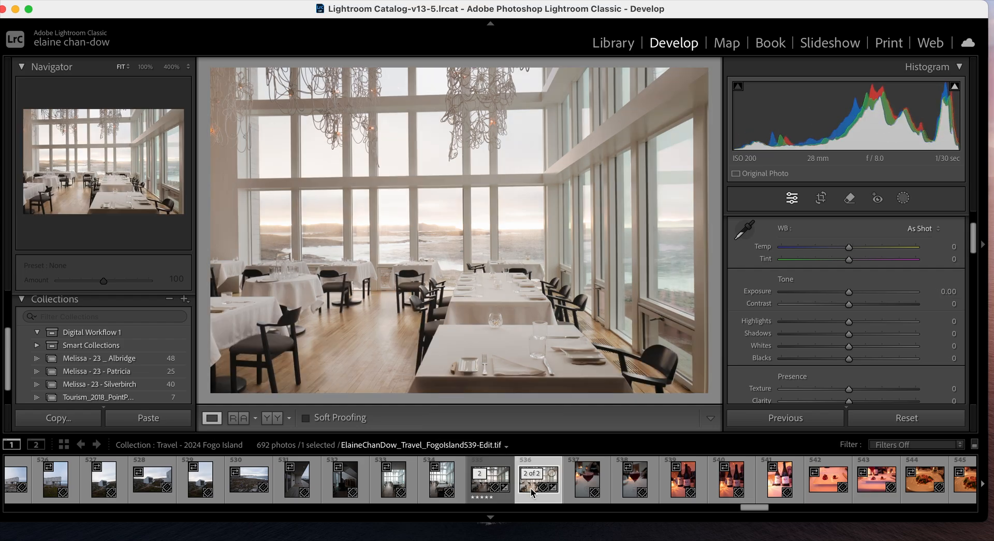
{"action": "key", "text": "5"}
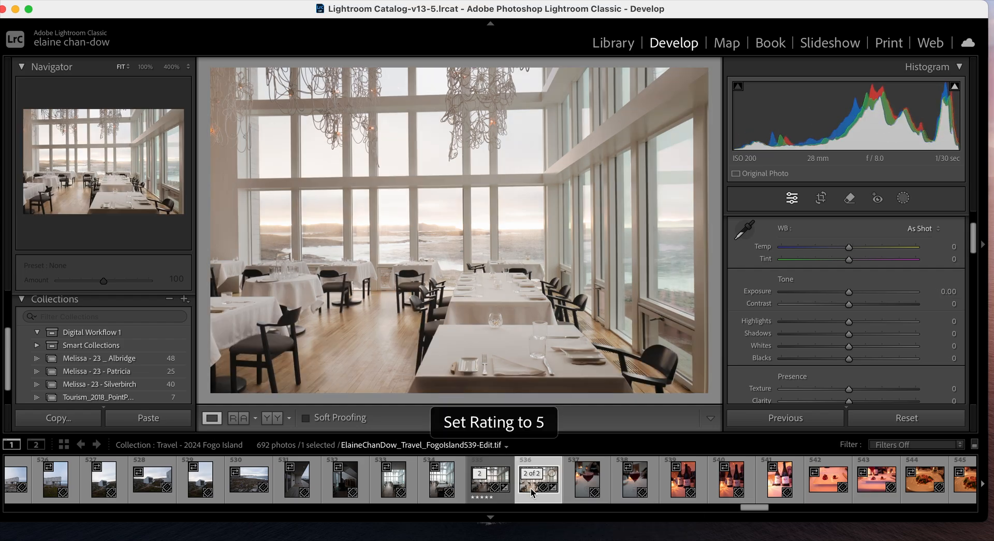
{"action": "left_click", "coordinate": [486, 499]}
{"action": "key", "text": "4"}
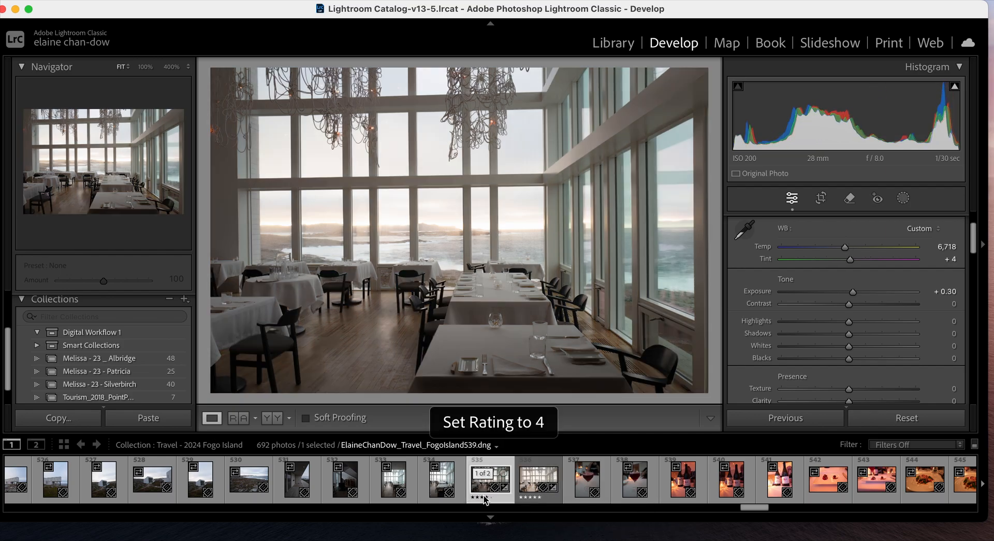
{"action": "left_click", "coordinate": [537, 488]}
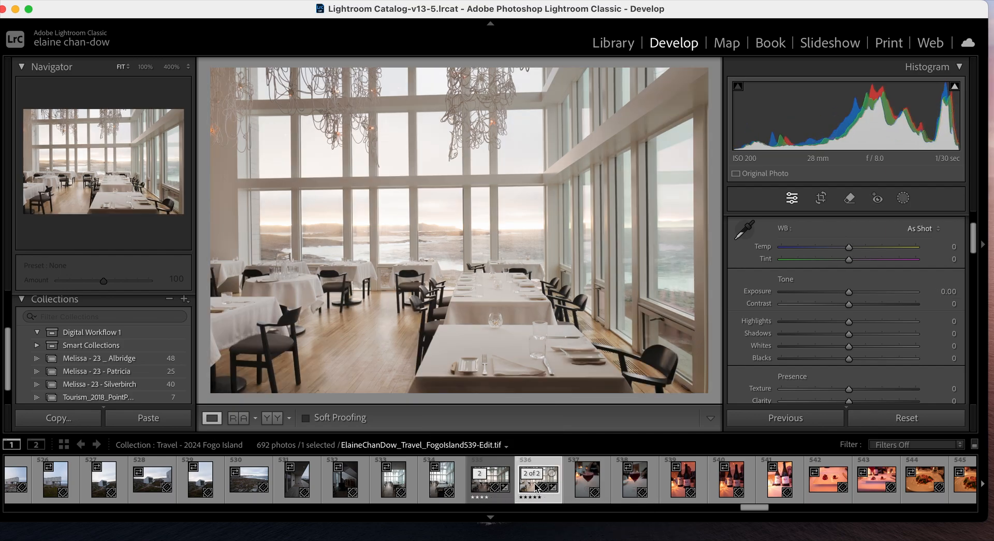